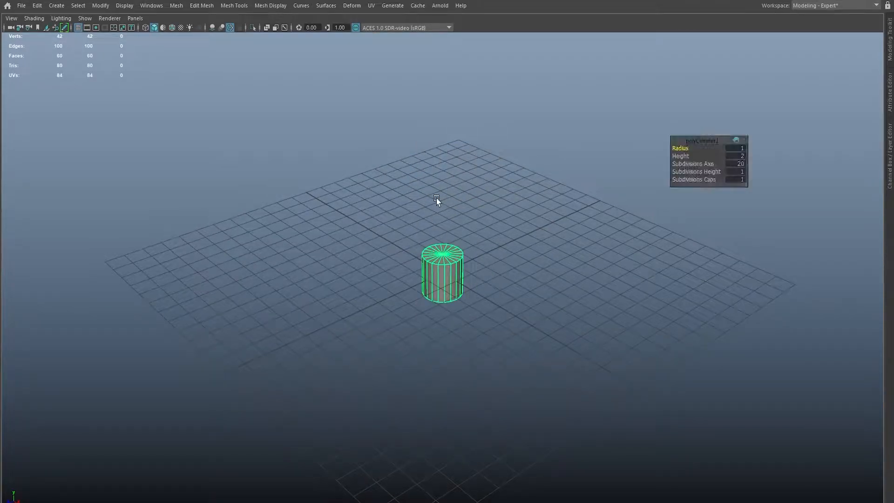
Step: Set the new polygon cylinder's axis subdivisions to 24
{"action": "left_click", "coordinate": [743, 164]}
{"action": "key", "text": "Return"}
{"action": "left_click", "coordinate": [483, 261]}
{"action": "scroll", "coordinate": [466, 275], "scroll_direction": "up", "scroll_amount": 3}
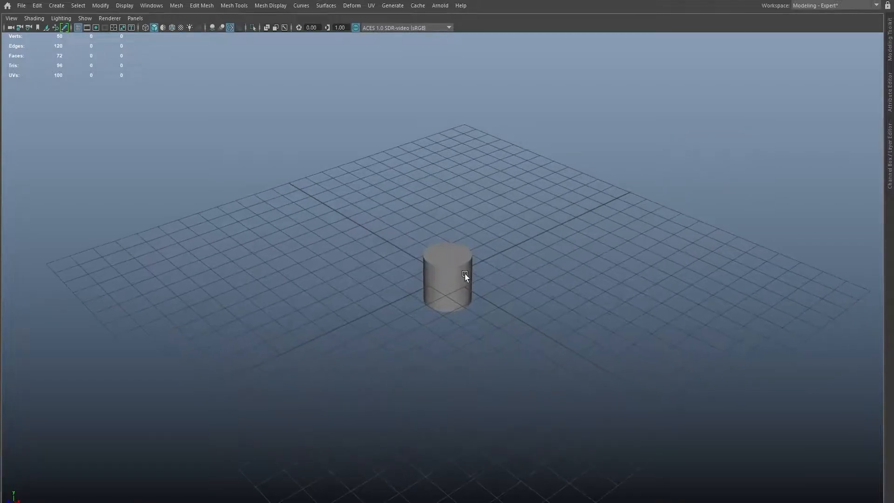
Step: Shorten the cylinder in the front view by raising its bottom cap faces along Y, and delete those cap faces
{"action": "left_click", "coordinate": [462, 269]}
{"action": "key", "text": "f"}
{"action": "key", "text": "space"}
{"action": "mouse_move", "coordinate": [451, 229]}
{"action": "left_mouse_down"}
{"action": "mouse_move", "coordinate": [451, 241]}
{"action": "mouse_move", "coordinate": [451, 234]}
{"action": "left_mouse_up"}
{"action": "right_click_drag", "start_coordinate": [450, 233], "coordinate": [448, 257]}
{"action": "left_click_drag", "start_coordinate": [366, 266], "coordinate": [518, 366]}
{"action": "left_click_drag", "start_coordinate": [321, 190], "coordinate": [518, 261], "text": "ctrl"}
{"action": "key", "text": "w"}
{"action": "left_click_drag", "start_coordinate": [442, 250], "coordinate": [437, 192]}
{"action": "scroll", "coordinate": [656, 368], "scroll_direction": "up", "scroll_amount": 5}
{"action": "scroll", "coordinate": [536, 294], "scroll_direction": "up", "scroll_amount": 1}
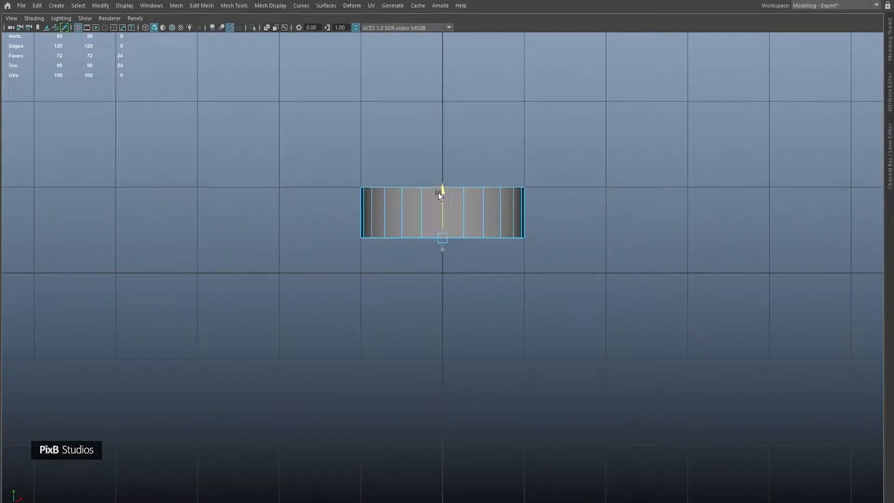
{"action": "key", "text": "Delete"}
Step: Extrude the cylinder's open bottom edge loop outward with a thickness of 0.5 and an offset of 0
{"action": "middle_click_drag", "start_coordinate": [438, 192], "coordinate": [445, 194], "text": "alt"}
{"action": "key", "text": "space"}
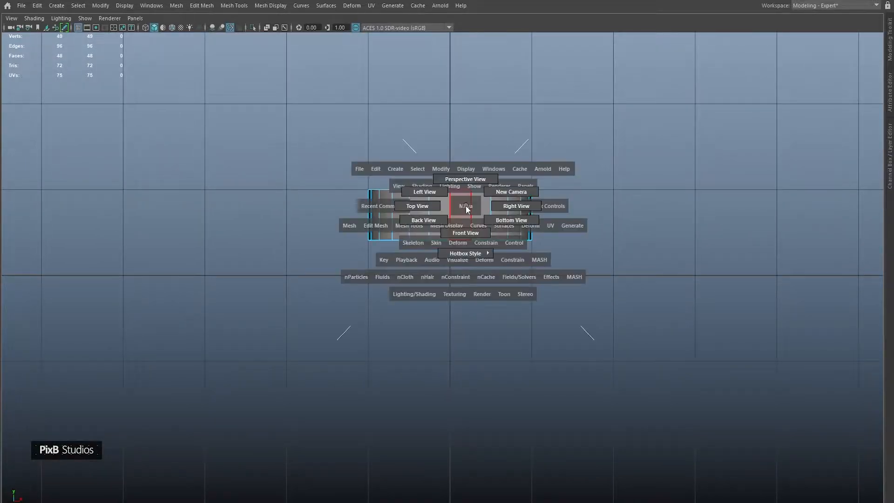
{"action": "left_click_drag", "start_coordinate": [466, 206], "coordinate": [459, 160]}
{"action": "right_click", "coordinate": [426, 196]}
{"action": "right_click_drag", "start_coordinate": [426, 197], "coordinate": [422, 128]}
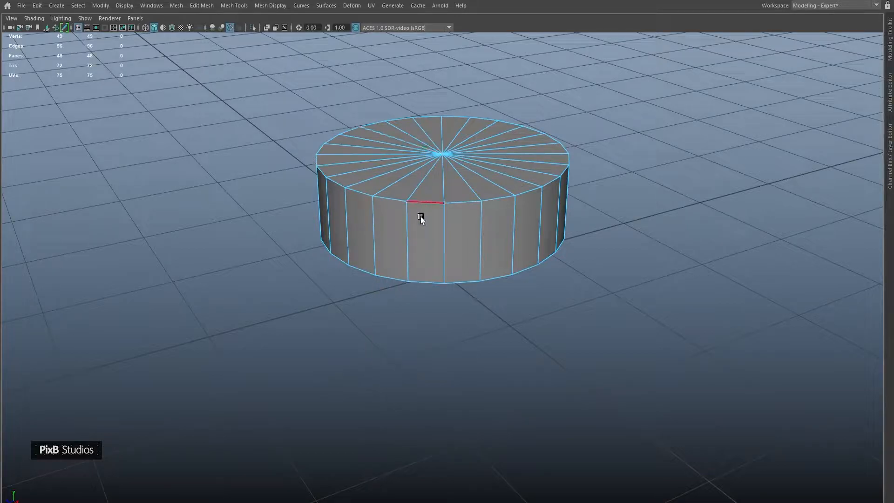
{"action": "double_click", "coordinate": [426, 281]}
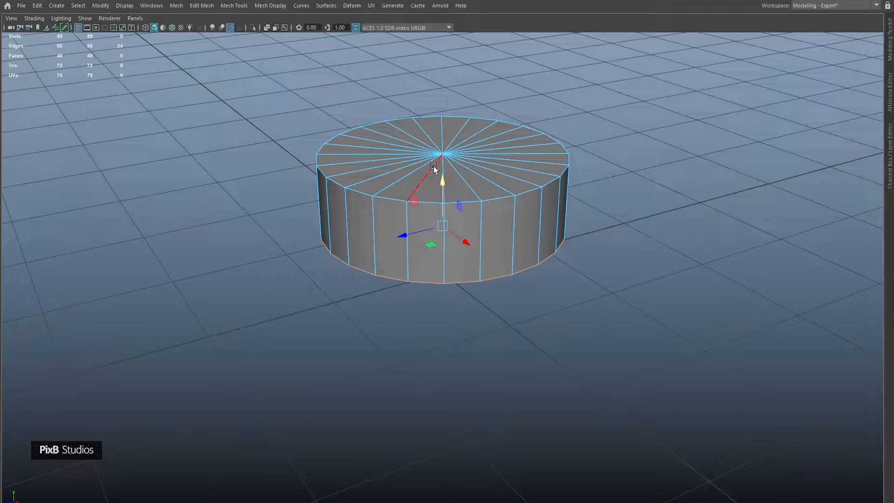
{"action": "key", "text": "space"}
{"action": "left_click_drag", "start_coordinate": [436, 170], "coordinate": [396, 166]}
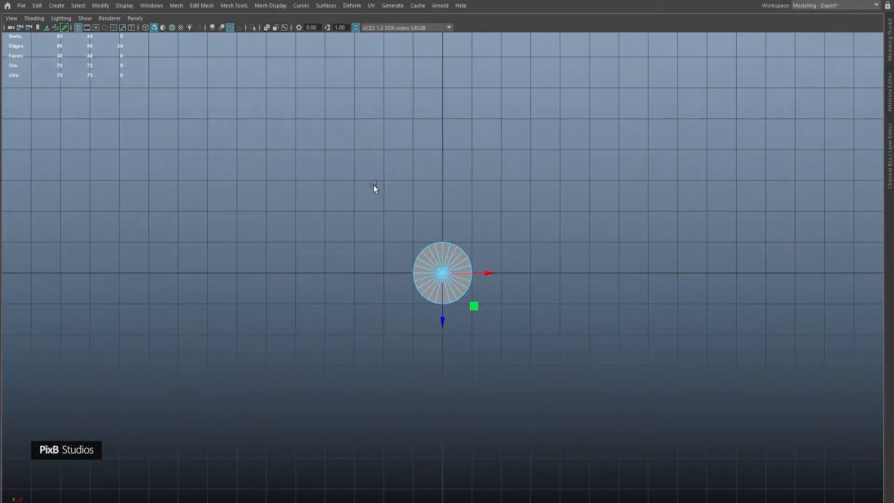
{"action": "scroll", "coordinate": [528, 303], "scroll_direction": "up", "scroll_amount": 3}
{"action": "key", "text": "ctrl+e"}
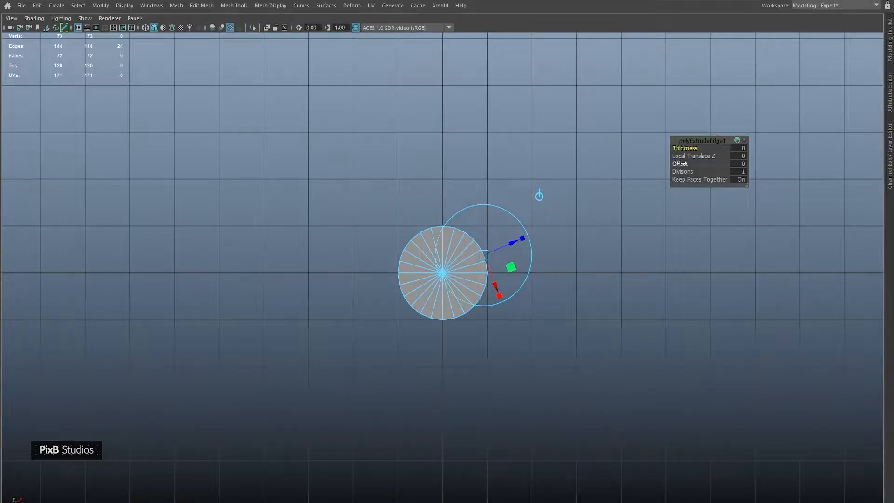
{"action": "left_click_drag", "start_coordinate": [678, 162], "coordinate": [714, 165]}
{"action": "left_click_drag", "start_coordinate": [681, 147], "coordinate": [682, 147]}
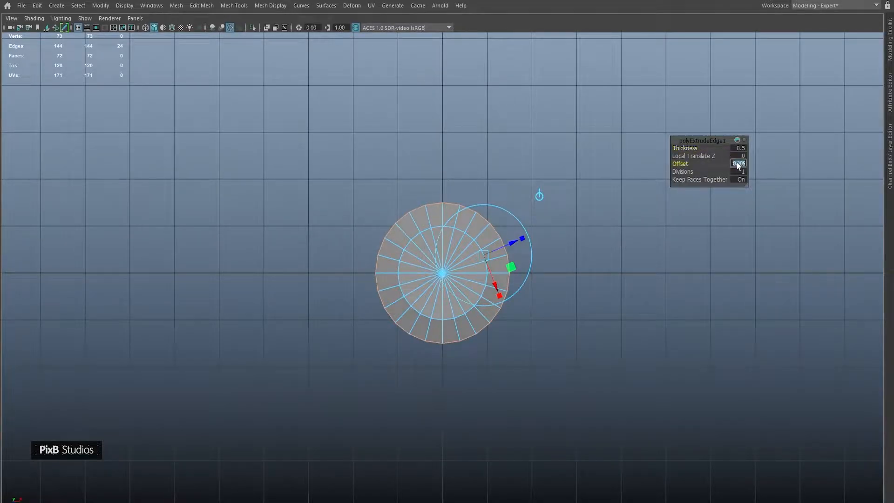
{"action": "key", "text": "Return"}
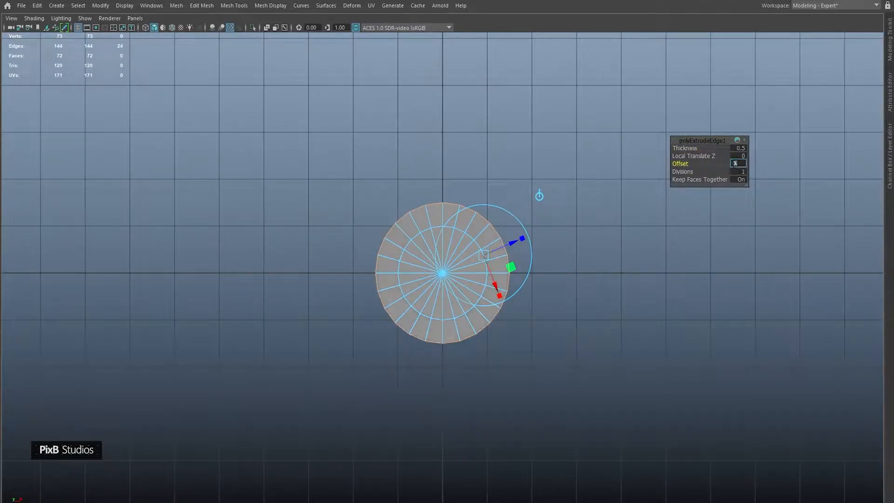
Step: Flatten the outer rim vertices on the two opposite Z sides into straight lines by scaling them along Z in the top view
{"action": "scroll", "coordinate": [476, 158], "scroll_direction": "up", "scroll_amount": 1}
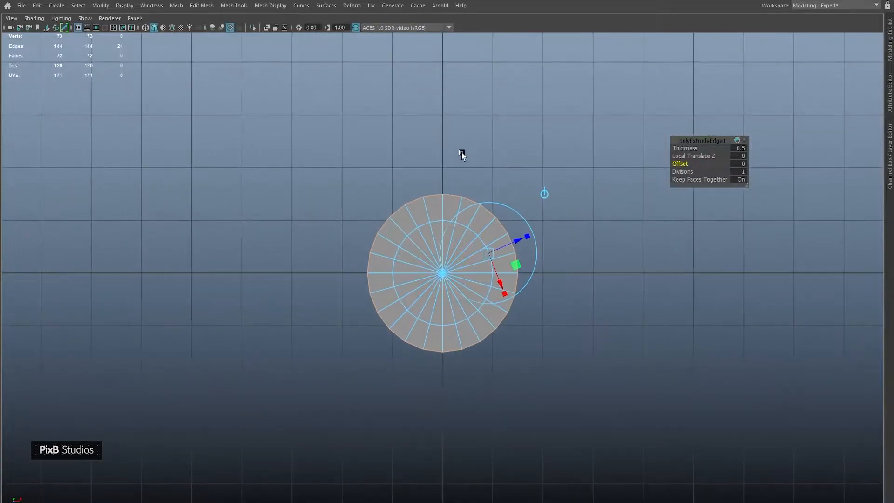
{"action": "left_click", "coordinate": [231, 134]}
{"action": "scroll", "coordinate": [374, 173], "scroll_direction": "up", "scroll_amount": 2}
{"action": "left_click_drag", "start_coordinate": [380, 149], "coordinate": [537, 202]}
{"action": "key", "text": "r"}
{"action": "left_click_drag", "start_coordinate": [442, 224], "coordinate": [437, 140]}
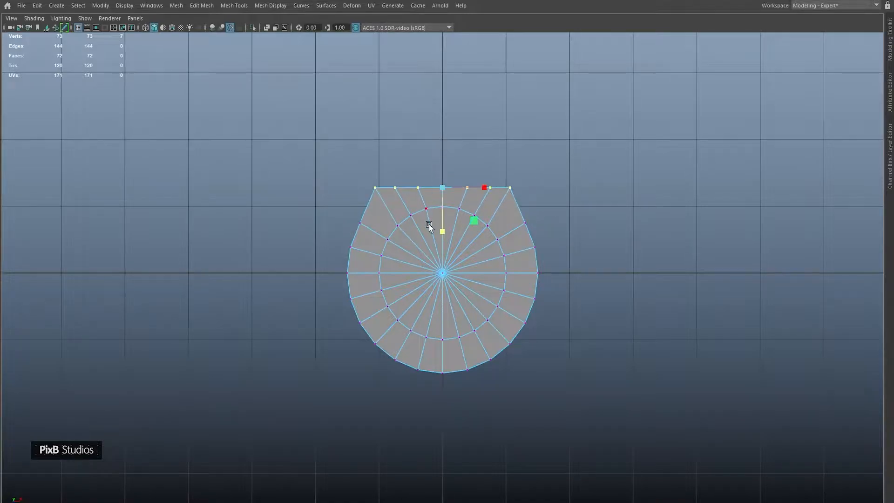
{"action": "middle_click_drag", "start_coordinate": [383, 349], "coordinate": [381, 270], "text": "alt"}
{"action": "left_click_drag", "start_coordinate": [356, 263], "coordinate": [565, 370]}
{"action": "left_click_drag", "start_coordinate": [441, 327], "coordinate": [424, 230]}
Step: Flatten the outer rim vertices on the two opposite X sides into straight lines by scaling them along X
{"action": "left_click_drag", "start_coordinate": [306, 78], "coordinate": [376, 344]}
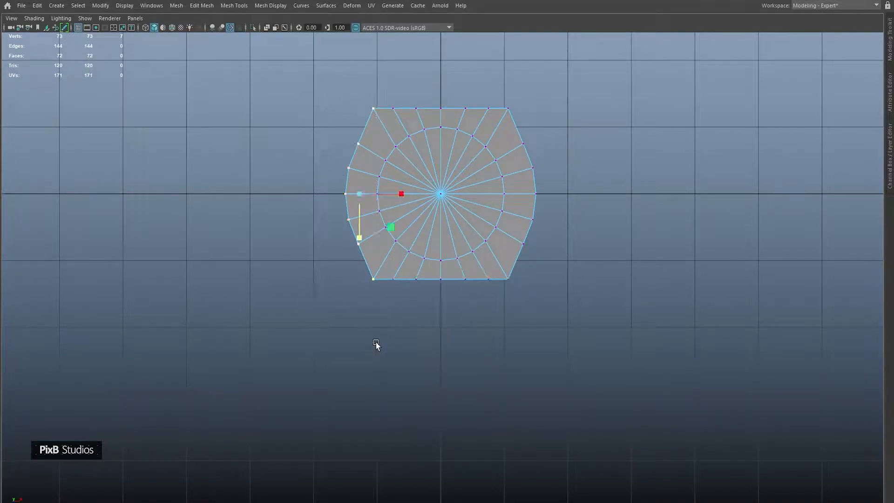
{"action": "left_click_drag", "start_coordinate": [401, 192], "coordinate": [287, 188]}
{"action": "left_click_drag", "start_coordinate": [582, 90], "coordinate": [506, 295]}
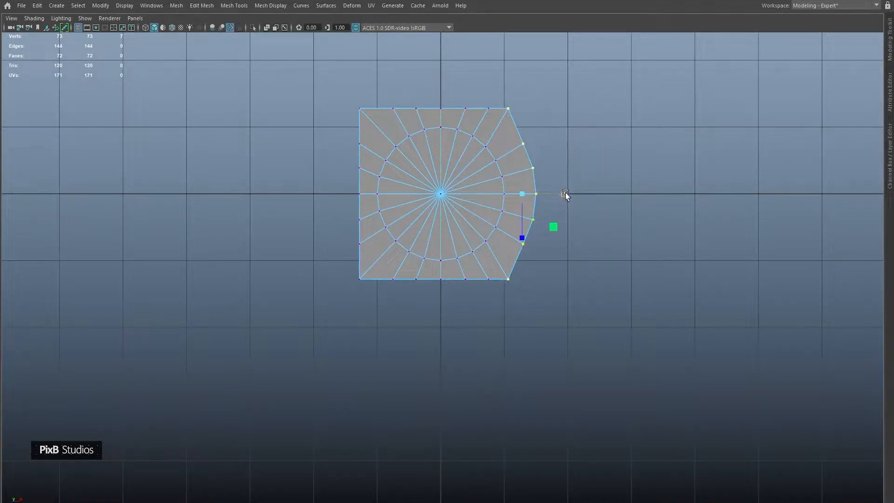
{"action": "left_click_drag", "start_coordinate": [566, 193], "coordinate": [415, 192]}
Step: Select the square outer border edges and scale them slightly inward, closer to the cylinder
{"action": "middle_click_drag", "start_coordinate": [409, 177], "coordinate": [424, 195], "text": "alt"}
{"action": "right_click_drag", "start_coordinate": [424, 195], "coordinate": [468, 124]}
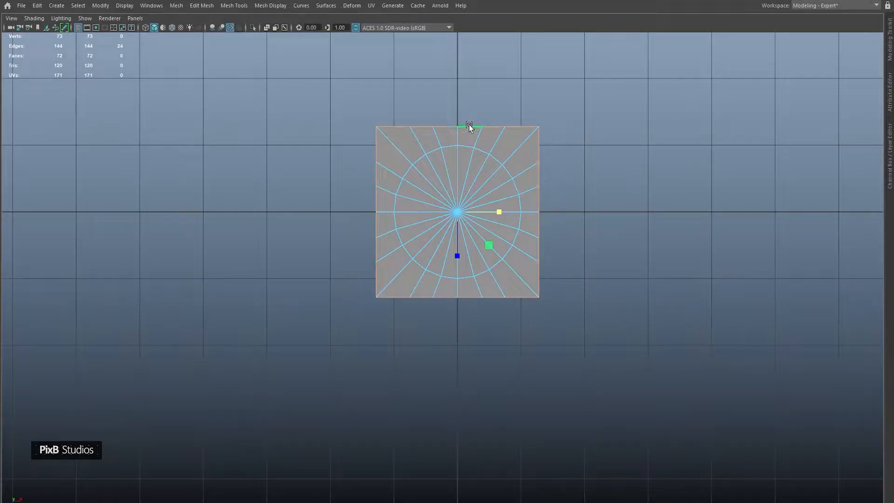
{"action": "left_click", "coordinate": [457, 212]}
{"action": "left_click_drag", "start_coordinate": [486, 244], "coordinate": [482, 244]}
Step: Extrude the border edges on two opposite sides of the square base outward with an offset of 0.25
{"action": "key", "text": "space"}
{"action": "left_click_drag", "start_coordinate": [483, 191], "coordinate": [465, 262]}
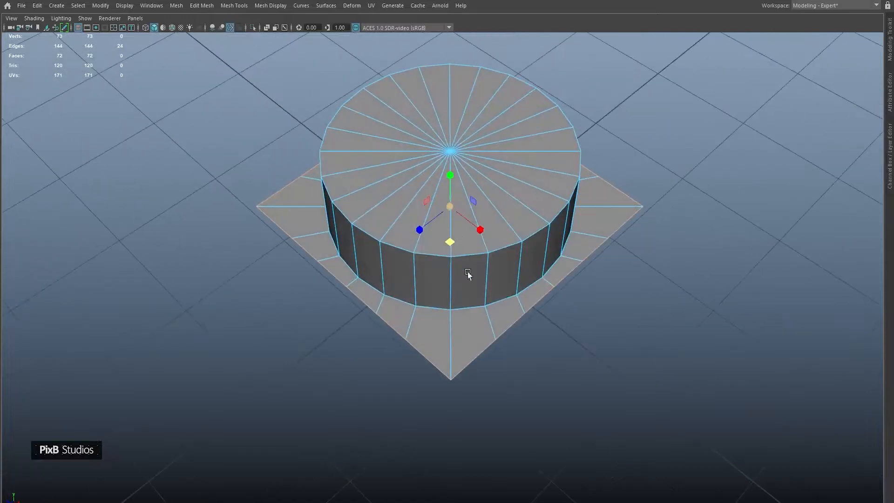
{"action": "left_click", "coordinate": [483, 341]}
{"action": "double_click", "coordinate": [636, 220], "text": "shift"}
{"action": "left_click_drag", "start_coordinate": [384, 152], "coordinate": [462, 166], "text": "alt"}
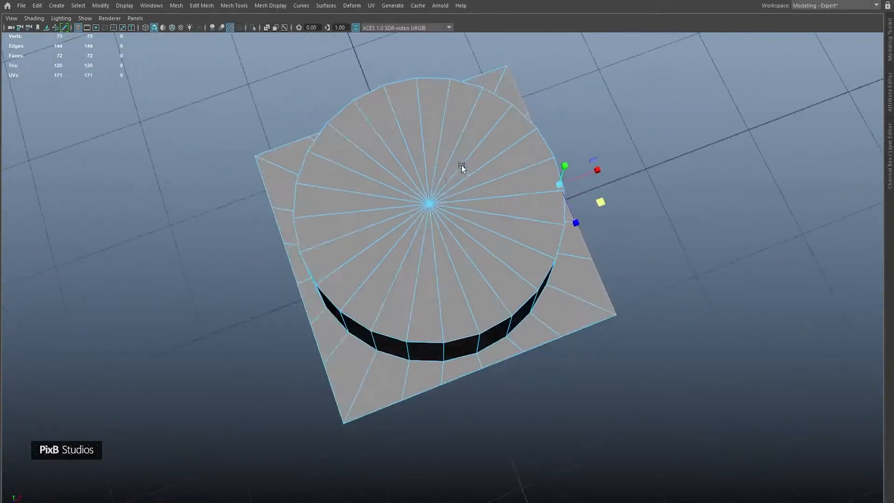
{"action": "scroll", "coordinate": [462, 165], "scroll_direction": "down", "scroll_amount": 2}
{"action": "left_click", "coordinate": [279, 190], "text": "shift"}
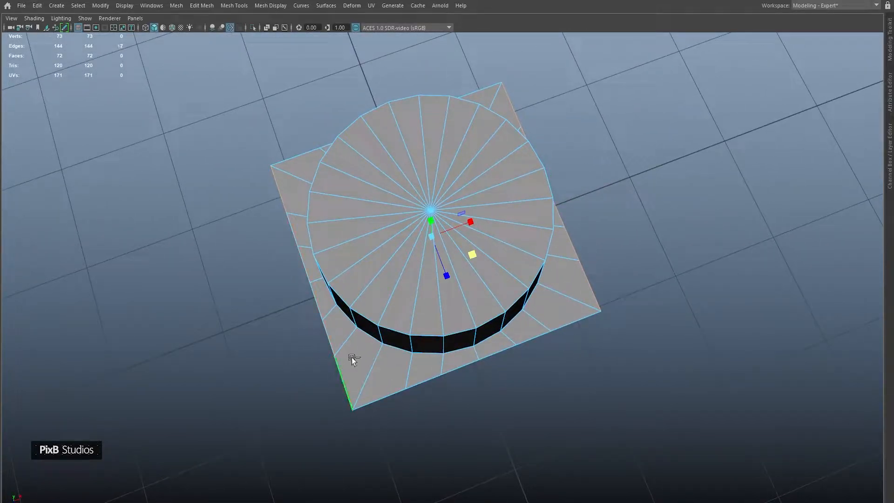
{"action": "key", "text": "ctrl+e"}
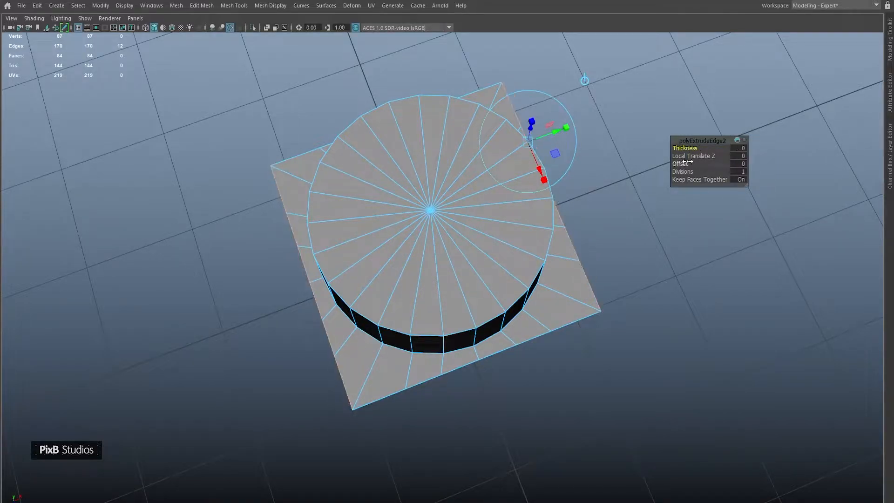
{"action": "left_click_drag", "start_coordinate": [679, 163], "coordinate": [738, 163]}
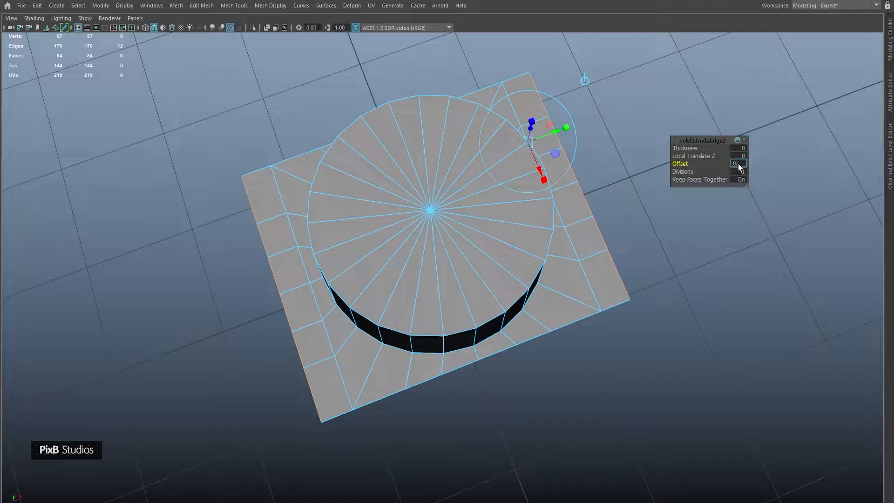
{"action": "key", "text": "Tab"}
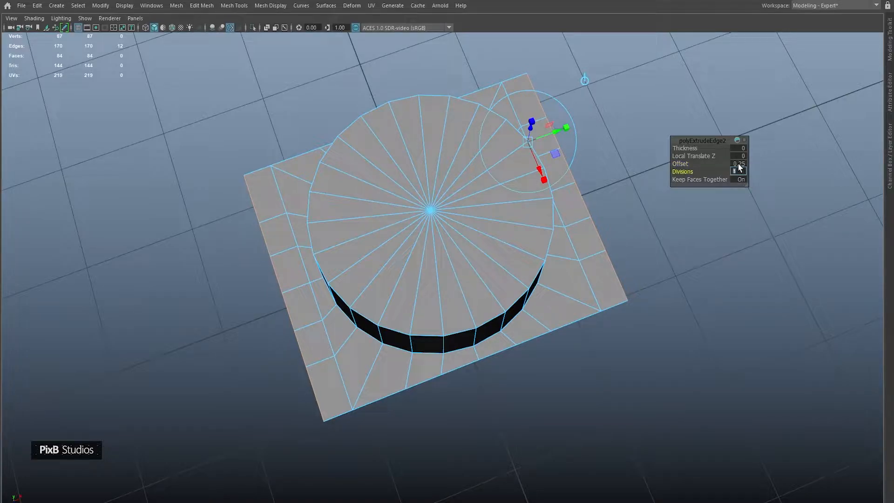
Step: Extrude the border edges on the other two opposite sides of the base with an offset of 0.25 and return to object selection
{"action": "left_click", "coordinate": [576, 321]}
{"action": "double_click", "coordinate": [338, 417], "text": "shift"}
{"action": "left_click_drag", "start_coordinate": [307, 361], "coordinate": [409, 353], "text": "alt"}
{"action": "scroll", "coordinate": [409, 353], "scroll_direction": "down", "scroll_amount": 2}
{"action": "left_click", "coordinate": [308, 255], "text": "shift"}
{"action": "key", "text": "ctrl+e"}
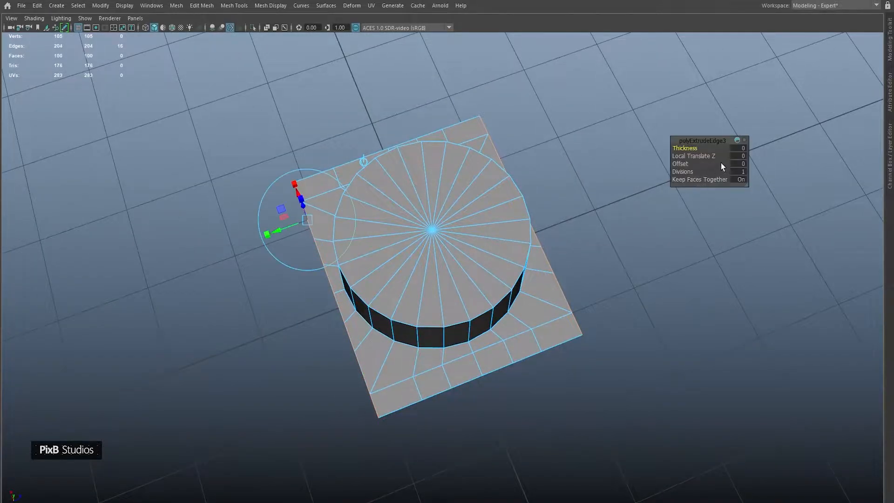
{"action": "left_click", "coordinate": [742, 163]}
{"action": "type", "text": "0.25"}
{"action": "key", "text": "Return"}
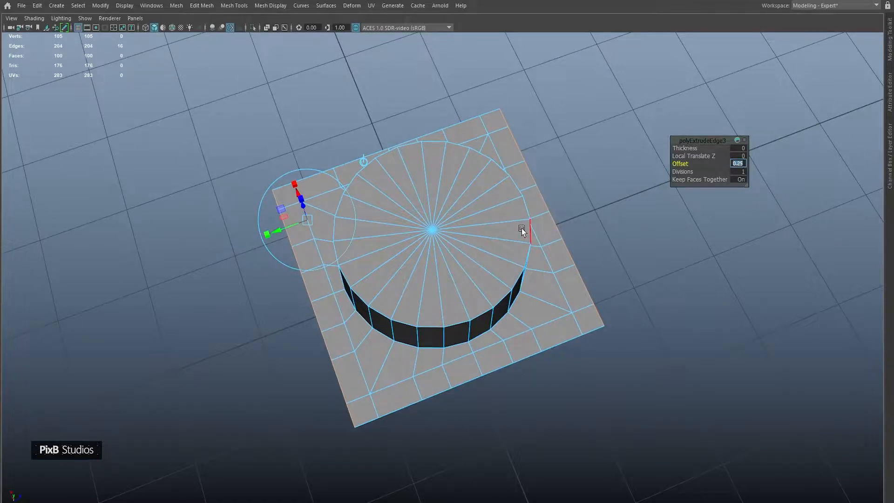
{"action": "right_click_drag", "start_coordinate": [522, 228], "coordinate": [575, 196]}
{"action": "left_click", "coordinate": [670, 115]}
Step: Extrude the whole outer border of the base and move it down along Y to form the box's side walls
{"action": "scroll", "coordinate": [470, 229], "scroll_direction": "down", "scroll_amount": 2}
{"action": "left_click_drag", "start_coordinate": [470, 231], "coordinate": [472, 217], "text": "alt"}
{"action": "left_click", "coordinate": [473, 217]}
{"action": "right_click_drag", "start_coordinate": [473, 217], "coordinate": [510, 191], "text": "alt"}
{"action": "scroll", "coordinate": [510, 192], "scroll_direction": "down", "scroll_amount": 1}
{"action": "scroll", "coordinate": [451, 201], "scroll_direction": "up", "scroll_amount": 5}
{"action": "right_click_drag", "start_coordinate": [459, 206], "coordinate": [458, 180]}
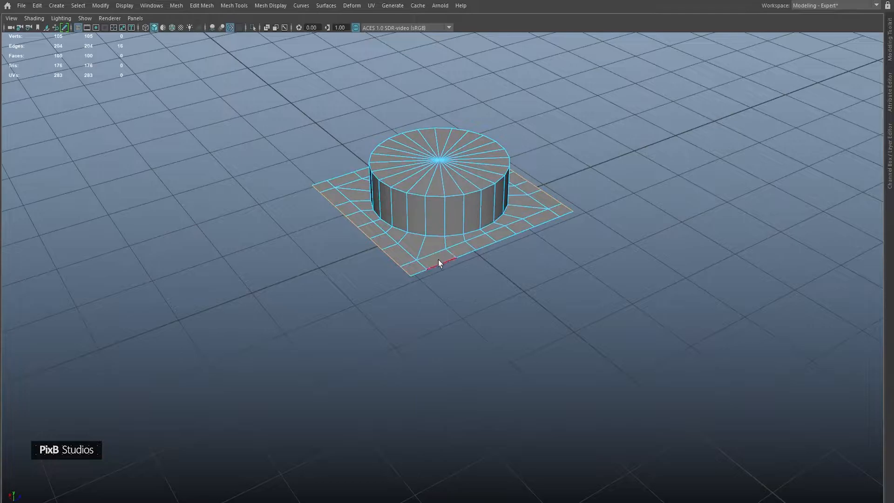
{"action": "scroll", "coordinate": [439, 264], "scroll_direction": "up", "scroll_amount": 1}
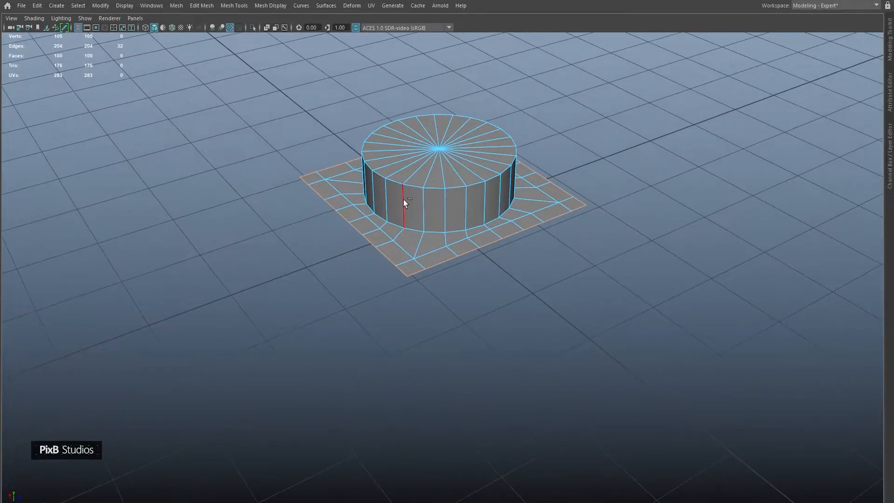
{"action": "key", "text": "ctrl+e"}
{"action": "left_click_drag", "start_coordinate": [445, 205], "coordinate": [442, 200], "text": "alt"}
{"action": "key", "text": "w"}
{"action": "left_click_drag", "start_coordinate": [439, 144], "coordinate": [445, 209]}
{"action": "key", "text": "space"}
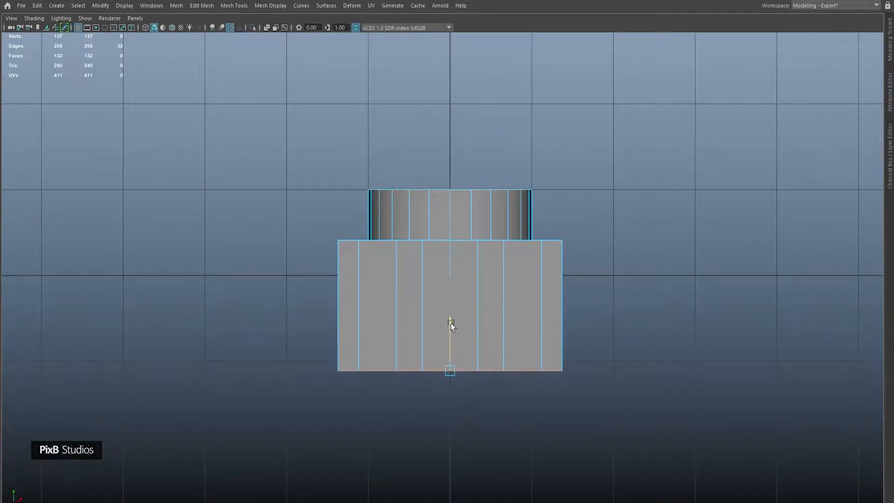
{"action": "mouse_move", "coordinate": [451, 336]}
{"action": "left_mouse_down"}
{"action": "mouse_move", "coordinate": [453, 351]}
{"action": "mouse_move", "coordinate": [451, 339]}
{"action": "left_mouse_up"}
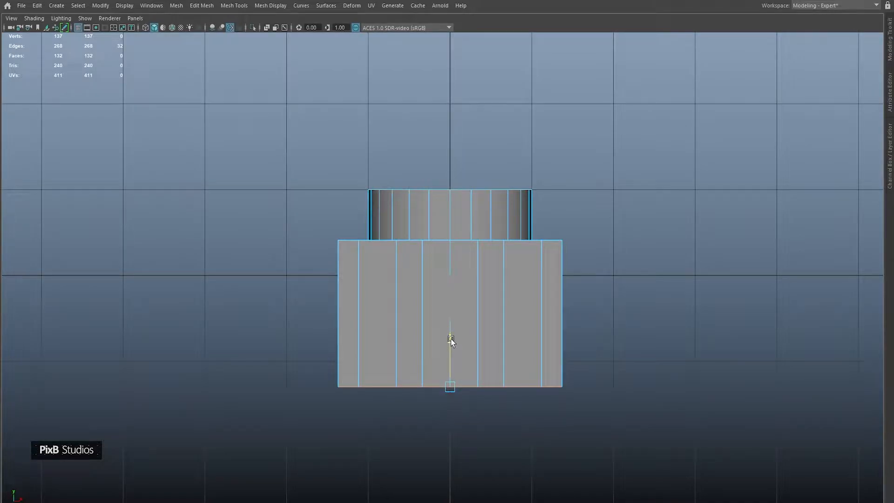
Step: Return to the perspective view, look into the box from its open underside and hide the viewport grid
{"action": "right_click_drag", "start_coordinate": [451, 236], "coordinate": [632, 120]}
{"action": "key", "text": "space"}
{"action": "left_click_drag", "start_coordinate": [496, 220], "coordinate": [464, 169]}
{"action": "left_click_drag", "start_coordinate": [429, 225], "coordinate": [453, 231], "text": "alt"}
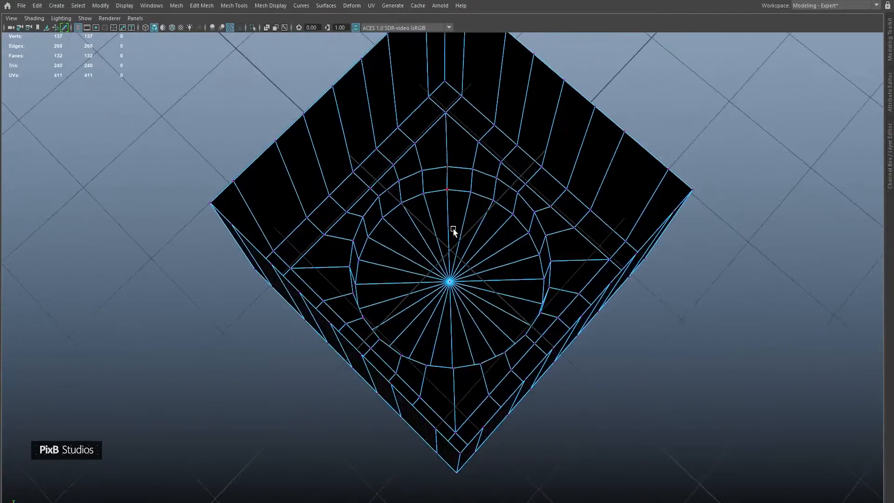
{"action": "left_click", "coordinate": [78, 28]}
Step: Duplicate the cap, cylinder wall and flat base faces as a separate mesh, growing the face selection from the centre vertex up to the side walls
{"action": "left_click", "coordinate": [448, 283]}
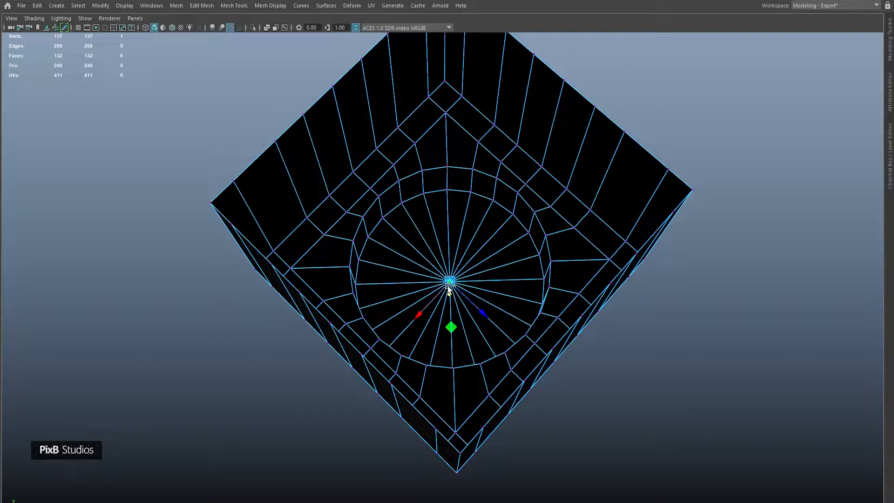
{"action": "key", "text": "ctrl+F11"}
{"action": "key", "text": "shift+period"}
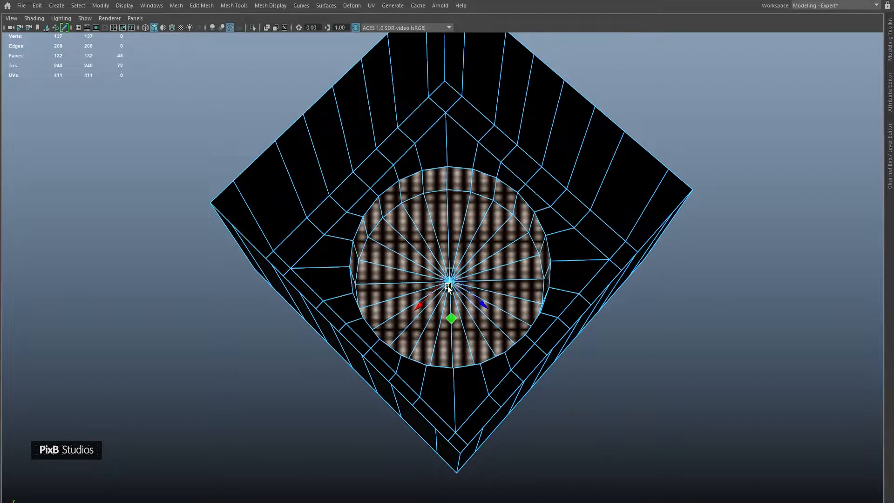
{"action": "key", "text": "shift+period"}
{"action": "key", "text": "shift+period"}
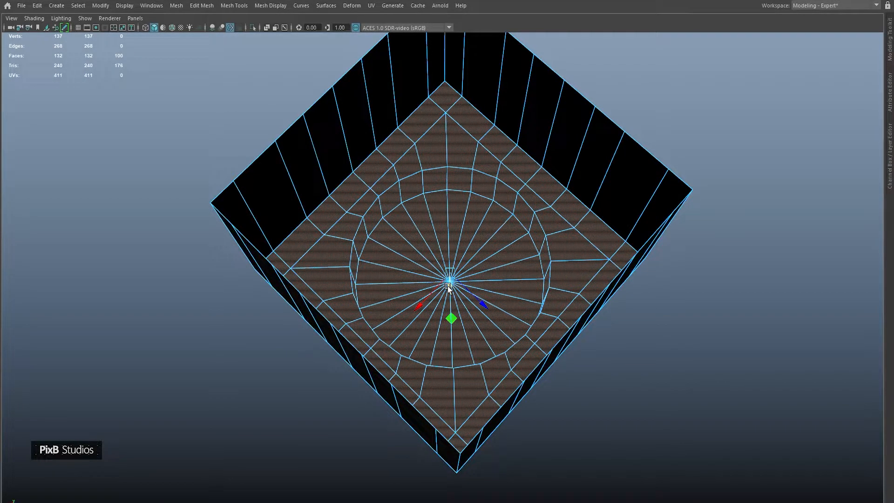
{"action": "right_click_drag", "start_coordinate": [435, 186], "coordinate": [441, 362], "text": "shift"}
{"action": "right_click_drag", "start_coordinate": [443, 202], "coordinate": [565, 142]}
{"action": "left_click_drag", "start_coordinate": [605, 121], "coordinate": [455, 151]}
Step: Reverse the normals of the duplicated mesh
{"action": "left_click_drag", "start_coordinate": [467, 215], "coordinate": [447, 219], "text": "alt"}
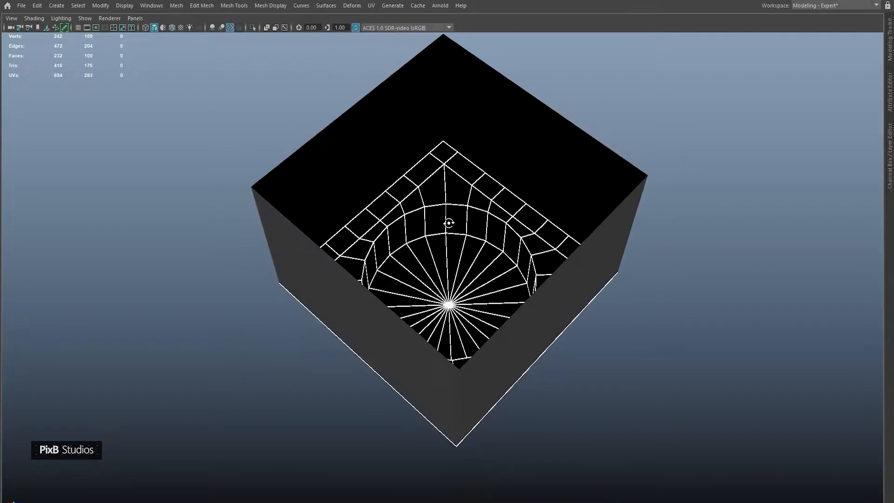
{"action": "mouse_move", "coordinate": [246, 87]}
{"action": "left_mouse_down", "text": "alt"}
{"action": "mouse_move", "coordinate": [249, 104]}
{"action": "mouse_move", "coordinate": [234, 97]}
{"action": "left_mouse_up", "text": "alt"}
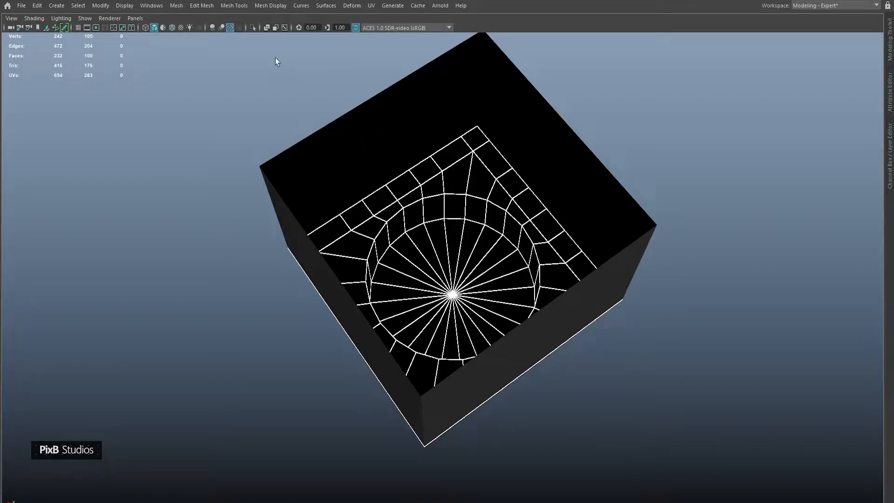
{"action": "left_click", "coordinate": [269, 6]}
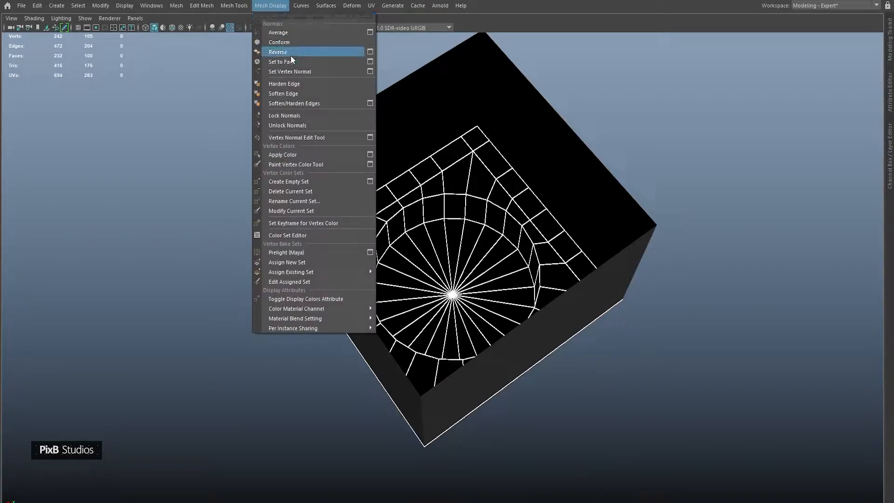
{"action": "left_click", "coordinate": [290, 55]}
{"action": "left_click_drag", "start_coordinate": [290, 54], "coordinate": [242, 122], "text": "alt"}
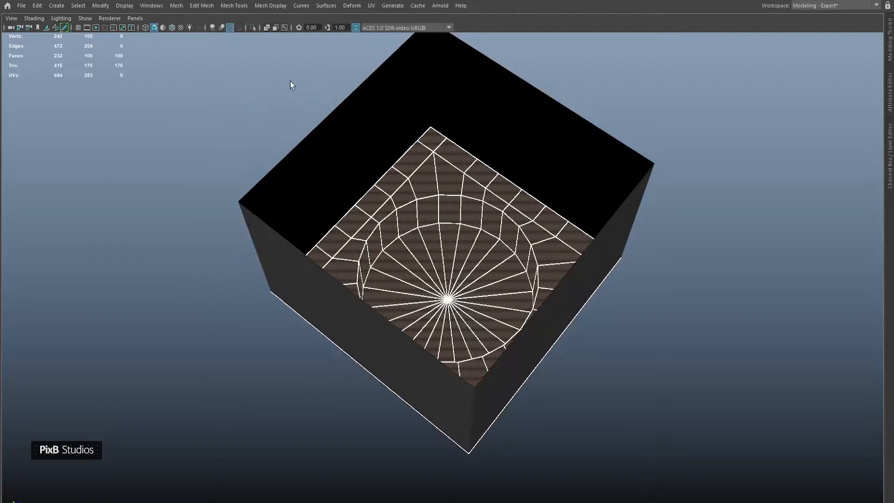
{"action": "left_click_drag", "start_coordinate": [296, 84], "coordinate": [276, 80], "text": "alt"}
Step: Select all vertices of the duplicated mesh and transform them along their normals, offsetting the mesh inward from the outer shell
{"action": "right_click_drag", "start_coordinate": [289, 76], "coordinate": [179, 62]}
{"action": "left_click_drag", "start_coordinate": [171, 55], "coordinate": [702, 502]}
{"action": "mouse_move", "coordinate": [557, 376]}
{"action": "left_mouse_down", "text": "alt"}
{"action": "mouse_move", "coordinate": [557, 396]}
{"action": "mouse_move", "coordinate": [555, 368]}
{"action": "mouse_move", "coordinate": [568, 386]}
{"action": "left_mouse_up", "text": "alt"}
{"action": "right_click_drag", "start_coordinate": [696, 139], "coordinate": [694, 218], "text": "shift"}
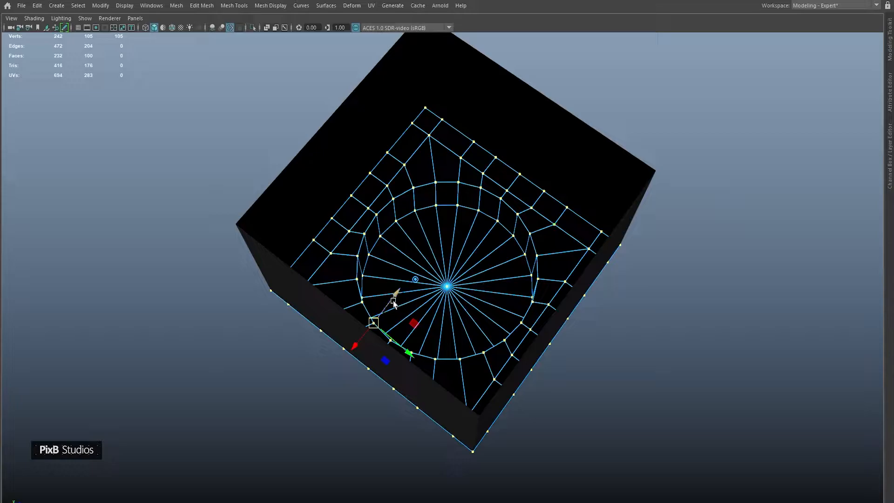
{"action": "left_click_drag", "start_coordinate": [392, 300], "coordinate": [415, 278]}
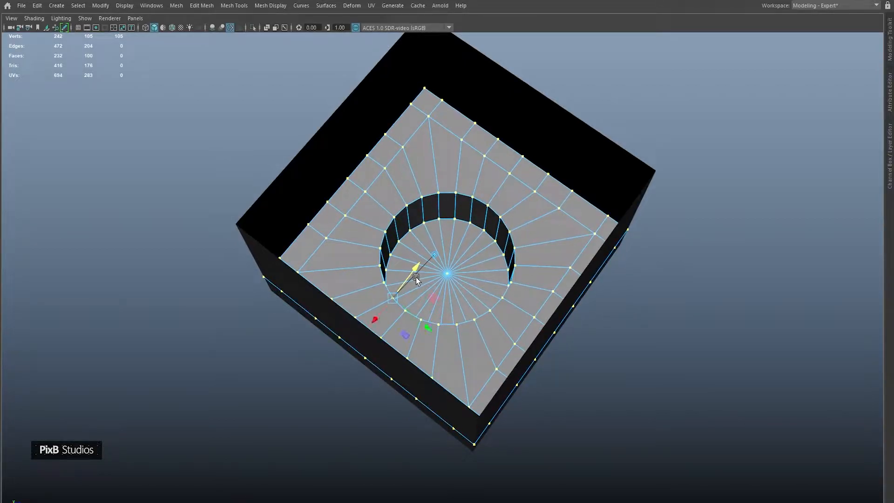
Step: Select the outer ring of faces on the inner mesh's floor and scale it in the XZ plane to leave an even gap inside the walls
{"action": "right_click_drag", "start_coordinate": [535, 223], "coordinate": [531, 161]}
{"action": "key", "text": "ctrl+F11"}
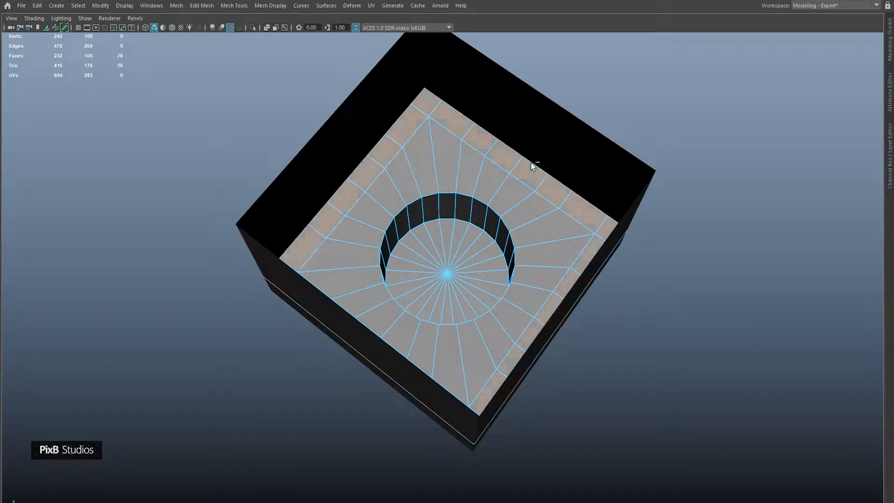
{"action": "key", "text": "r"}
{"action": "left_click_drag", "start_coordinate": [455, 291], "coordinate": [464, 288]}
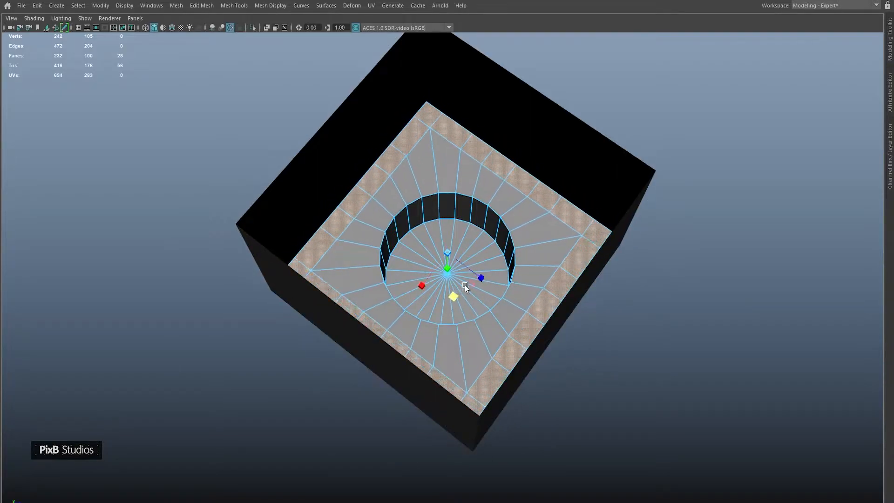
{"action": "key", "text": "space"}
{"action": "left_click_drag", "start_coordinate": [449, 192], "coordinate": [479, 213]}
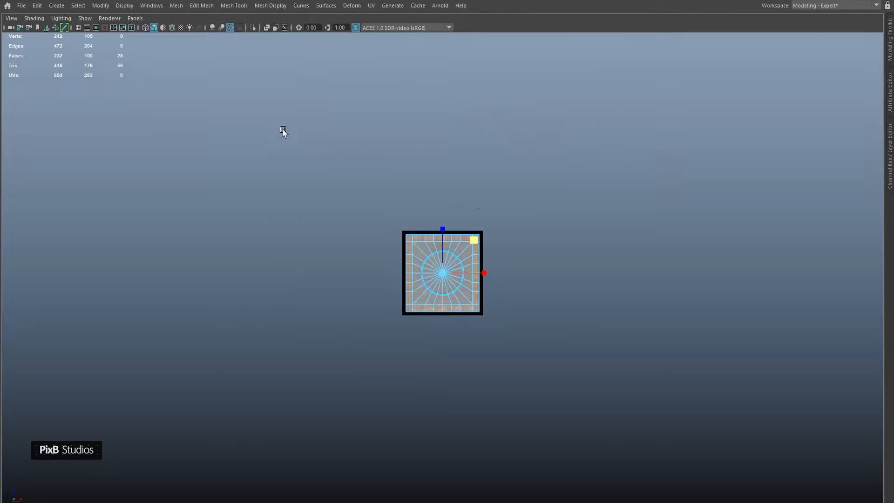
{"action": "key", "text": "f"}
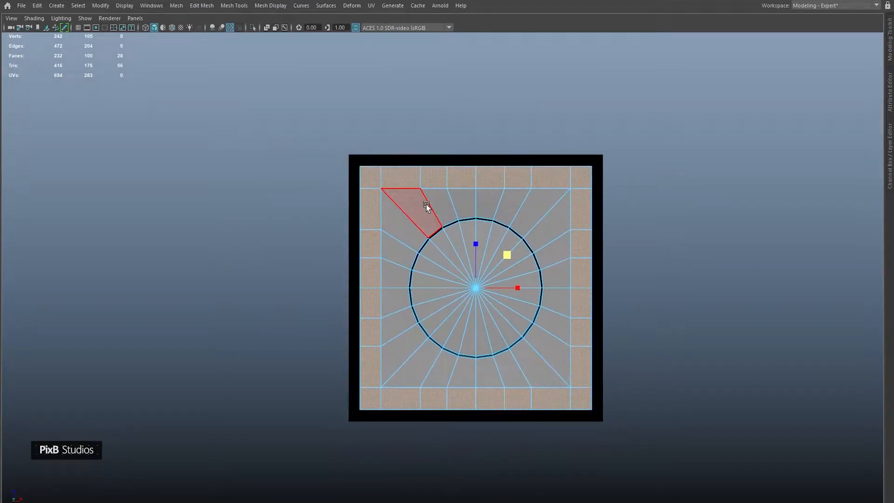
{"action": "left_click_drag", "start_coordinate": [505, 255], "coordinate": [480, 160]}
{"action": "key", "text": "space"}
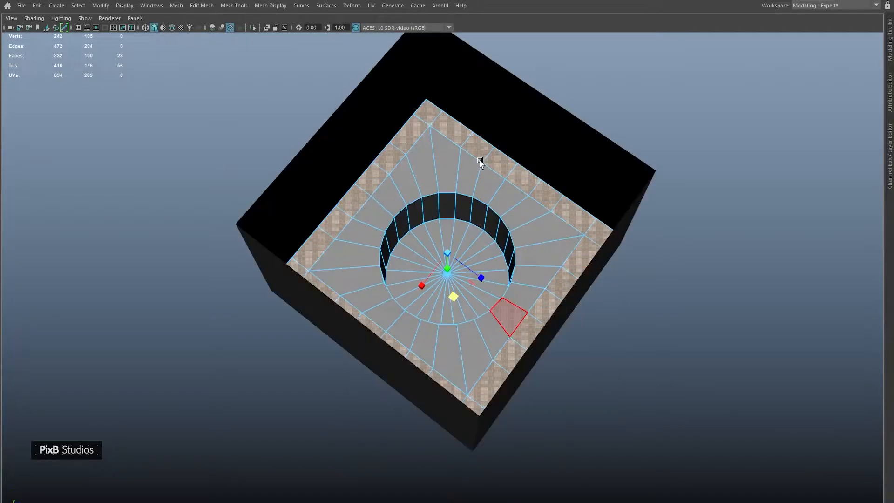
Step: Extrude the outer border edges of the inner mesh and move them along Y to the height of the outer walls' open rim
{"action": "right_click_drag", "start_coordinate": [488, 166], "coordinate": [504, 150]}
{"action": "left_click_drag", "start_coordinate": [483, 170], "coordinate": [489, 172], "text": "alt"}
{"action": "right_click_drag", "start_coordinate": [490, 171], "coordinate": [491, 152]}
{"action": "mouse_move", "coordinate": [486, 169]}
{"action": "left_mouse_down", "text": "alt"}
{"action": "mouse_move", "coordinate": [529, 175]}
{"action": "mouse_move", "coordinate": [491, 177]}
{"action": "mouse_move", "coordinate": [482, 152]}
{"action": "left_mouse_up", "text": "alt"}
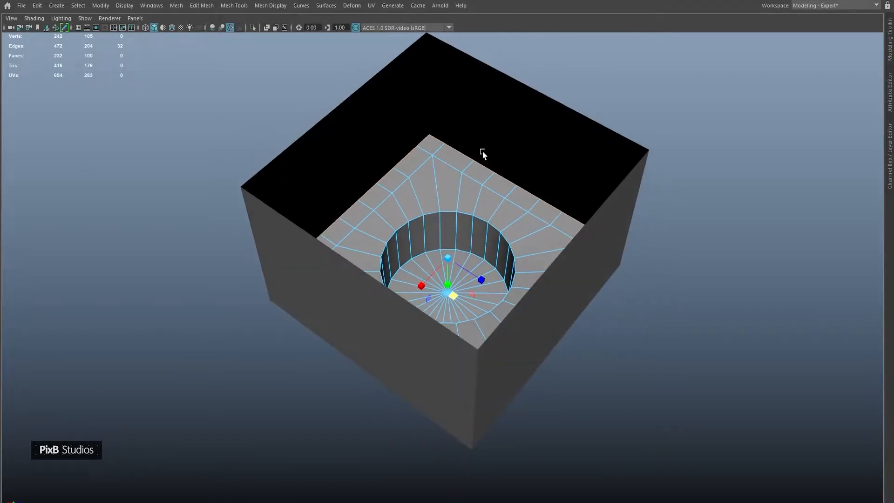
{"action": "key", "text": "ctrl+e"}
{"action": "key", "text": "w"}
{"action": "left_click_drag", "start_coordinate": [448, 270], "coordinate": [429, 62]}
Step: Select the inner and outer shells and combine them into one mesh
{"action": "middle_click_drag", "start_coordinate": [428, 82], "coordinate": [464, 133], "text": "alt"}
{"action": "left_click", "coordinate": [458, 86]}
{"action": "left_click", "coordinate": [458, 96], "text": "shift"}
{"action": "left_click_drag", "start_coordinate": [459, 96], "coordinate": [485, 183], "text": "alt"}
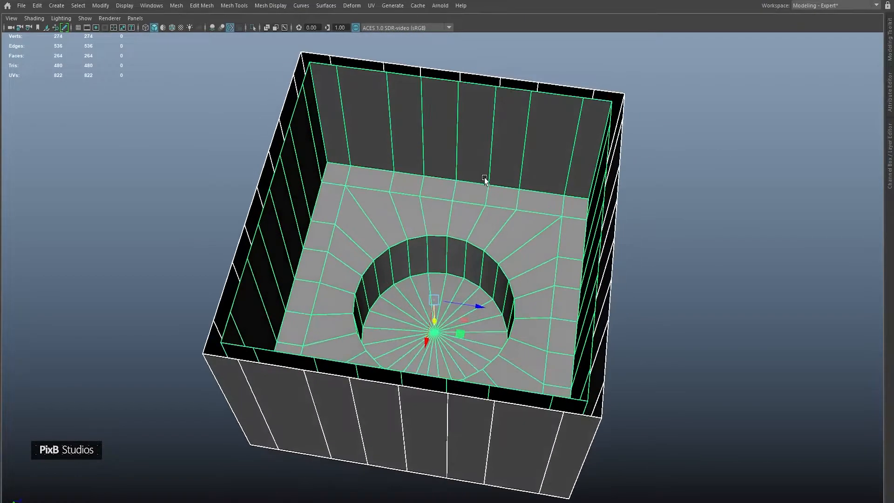
{"action": "right_click_drag", "start_coordinate": [452, 152], "coordinate": [448, 354]}
Step: Select the inner and outer border loops at the open rim and bridge them to close the wall thickness
{"action": "left_click_drag", "start_coordinate": [466, 275], "coordinate": [475, 203], "text": "alt"}
{"action": "right_click_drag", "start_coordinate": [475, 204], "coordinate": [484, 65]}
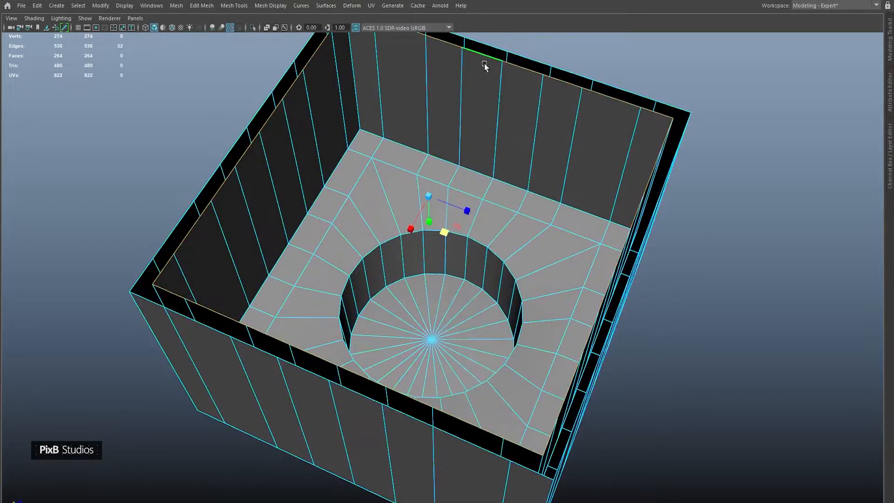
{"action": "double_click", "coordinate": [488, 54], "text": "shift"}
{"action": "middle_click_drag", "start_coordinate": [487, 54], "coordinate": [482, 145], "text": "alt"}
{"action": "left_click_drag", "start_coordinate": [482, 145], "coordinate": [456, 93], "text": "alt"}
{"action": "right_click_drag", "start_coordinate": [456, 93], "coordinate": [438, 214], "text": "shift"}
{"action": "left_click_drag", "start_coordinate": [433, 199], "coordinate": [463, 219], "text": "alt"}
{"action": "right_click_drag", "start_coordinate": [463, 219], "coordinate": [455, 183], "text": "alt"}
{"action": "left_click_drag", "start_coordinate": [455, 183], "coordinate": [406, 250], "text": "alt"}
{"action": "right_click_drag", "start_coordinate": [402, 187], "coordinate": [401, 213]}
{"action": "double_click", "coordinate": [396, 205]}
{"action": "middle_click_drag", "start_coordinate": [395, 205], "coordinate": [411, 226], "text": "alt"}
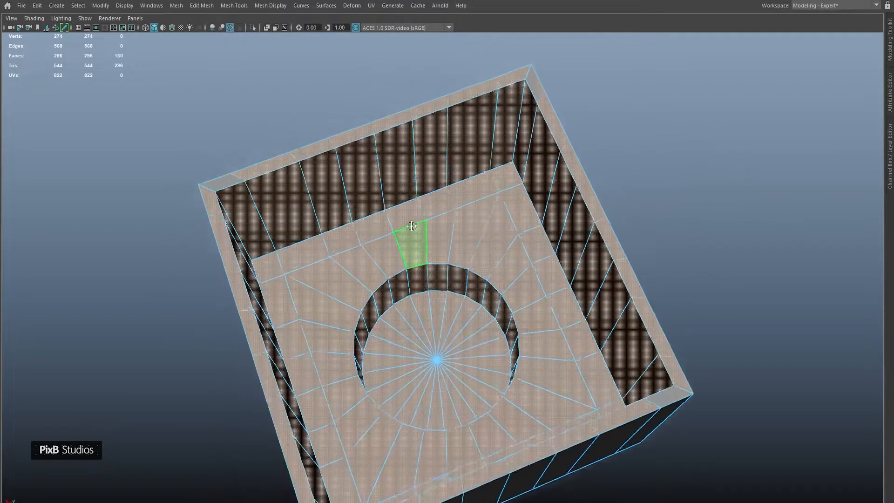
{"action": "left_click", "coordinate": [393, 186]}
{"action": "left_click", "coordinate": [366, 182], "text": "shift"}
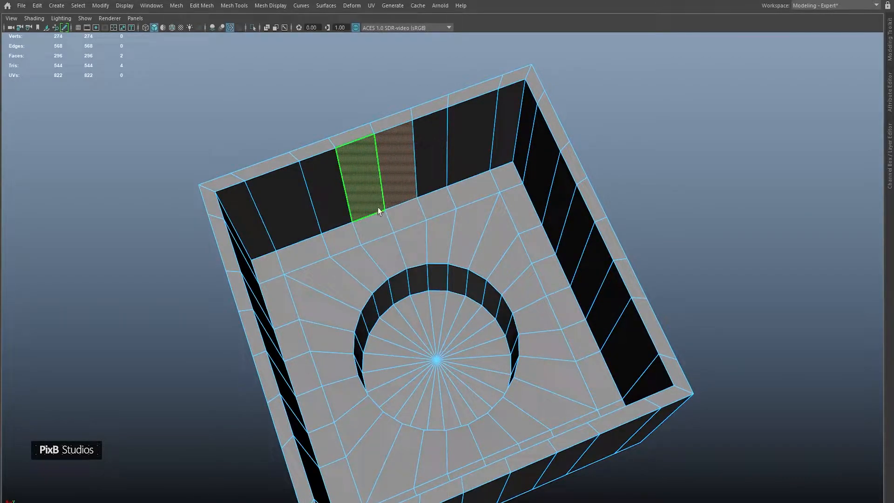
Step: Select the square edge loop around the recess on the inner floor and scale it outward, closer to the walls
{"action": "right_click_drag", "start_coordinate": [396, 222], "coordinate": [427, 230]}
{"action": "left_click_drag", "start_coordinate": [428, 229], "coordinate": [406, 225], "text": "alt"}
{"action": "double_click", "coordinate": [408, 208]}
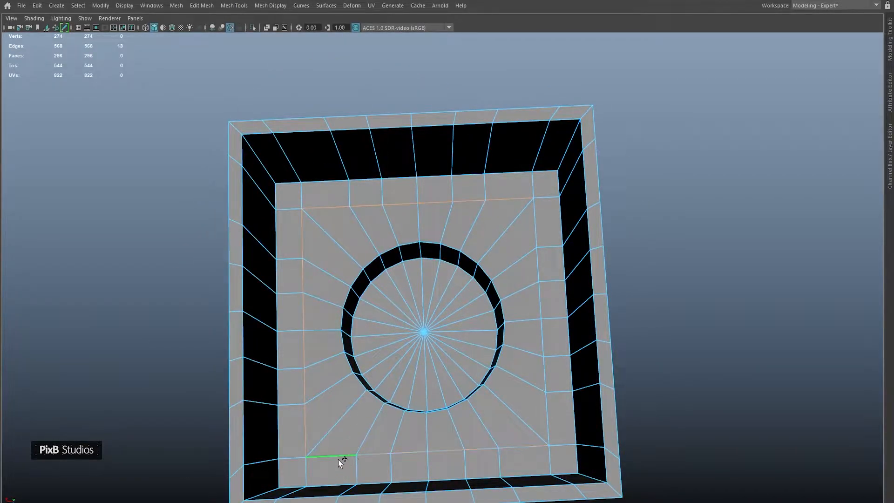
{"action": "double_click", "coordinate": [543, 415], "text": "shift"}
{"action": "key", "text": "w"}
{"action": "left_click_drag", "start_coordinate": [429, 329], "coordinate": [413, 273], "text": "alt"}
{"action": "key", "text": "r"}
{"action": "right_click", "coordinate": [423, 218]}
{"action": "right_click_drag", "start_coordinate": [422, 218], "coordinate": [422, 192]}
Step: Select the four middle loop edges on each of two opposite sides and scale them closer together along X
{"action": "left_click", "coordinate": [372, 199]}
{"action": "double_click", "coordinate": [477, 193], "text": "shift"}
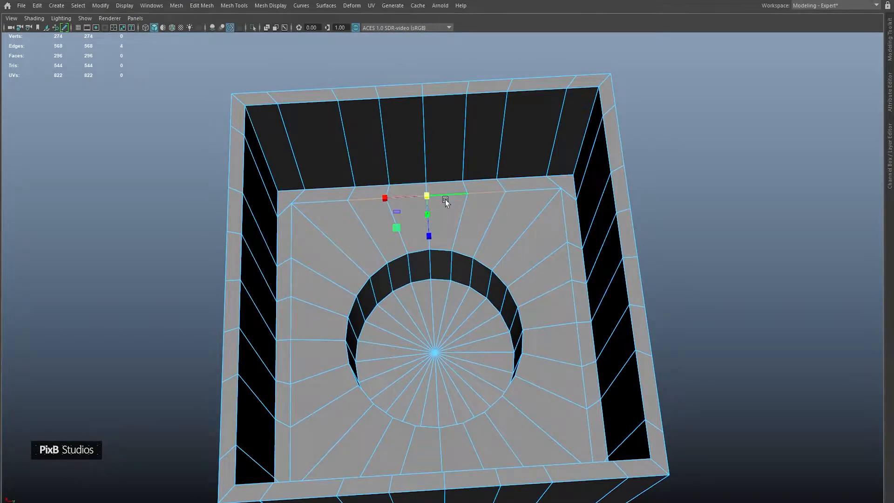
{"action": "left_click_drag", "start_coordinate": [445, 196], "coordinate": [432, 331], "text": "alt"}
{"action": "left_click", "coordinate": [381, 398], "text": "shift"}
{"action": "double_click", "coordinate": [484, 396], "text": "shift"}
{"action": "left_click_drag", "start_coordinate": [482, 395], "coordinate": [417, 274], "text": "alt"}
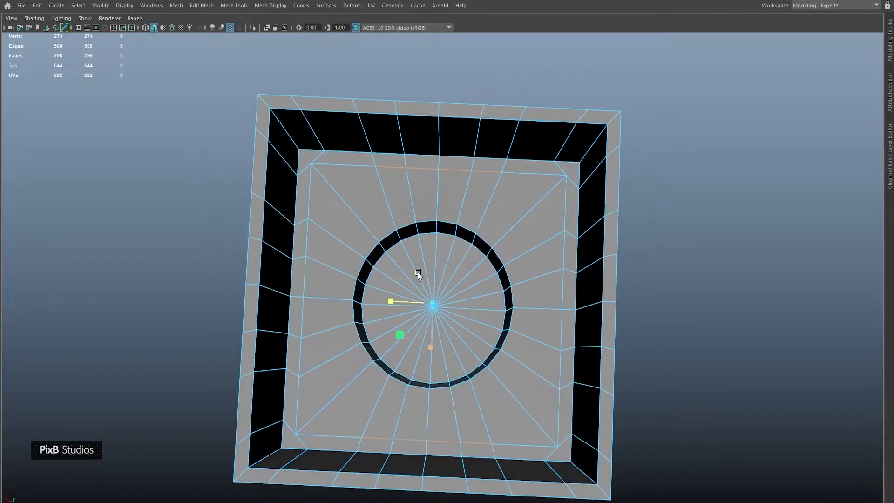
Step: Try to connect the loop's corner vertex to the adjoining wall corner vertex in one corner of the inner floor
{"action": "middle_click_drag", "start_coordinate": [418, 273], "coordinate": [461, 335], "text": "alt"}
{"action": "right_click_drag", "start_coordinate": [434, 270], "coordinate": [390, 256]}
{"action": "left_click", "coordinate": [368, 230]}
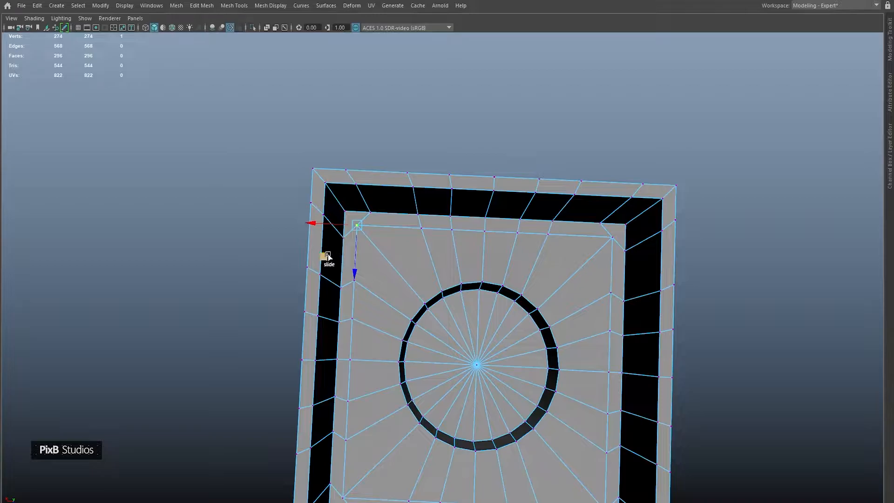
{"action": "left_click", "coordinate": [345, 215], "text": "shift"}
{"action": "right_click_drag", "start_coordinate": [345, 215], "coordinate": [345, 272], "text": "shift"}
{"action": "scroll", "coordinate": [431, 293], "scroll_direction": "down", "scroll_amount": 1}
{"action": "middle_click_drag", "start_coordinate": [465, 274], "coordinate": [447, 226], "text": "alt"}
Step: Delete the faces of three quarters of the box in top view, keeping only the quarter with the selected corner vertices
{"action": "right_click_drag", "start_coordinate": [466, 216], "coordinate": [466, 236]}
{"action": "key", "text": "space"}
{"action": "left_click_drag", "start_coordinate": [452, 211], "coordinate": [501, 225]}
{"action": "left_click_drag", "start_coordinate": [647, 137], "coordinate": [486, 453]}
{"action": "left_click_drag", "start_coordinate": [547, 460], "coordinate": [271, 317]}
{"action": "key", "text": "Delete"}
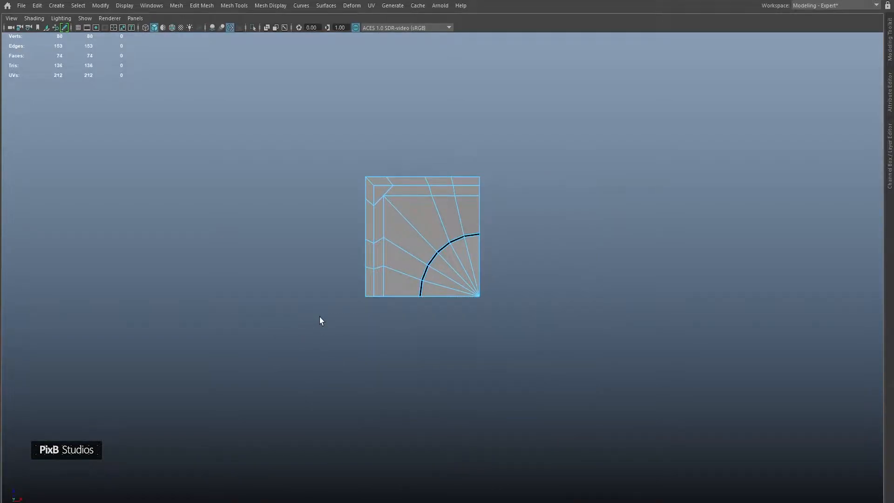
{"action": "right_click_drag", "start_coordinate": [384, 247], "coordinate": [431, 214]}
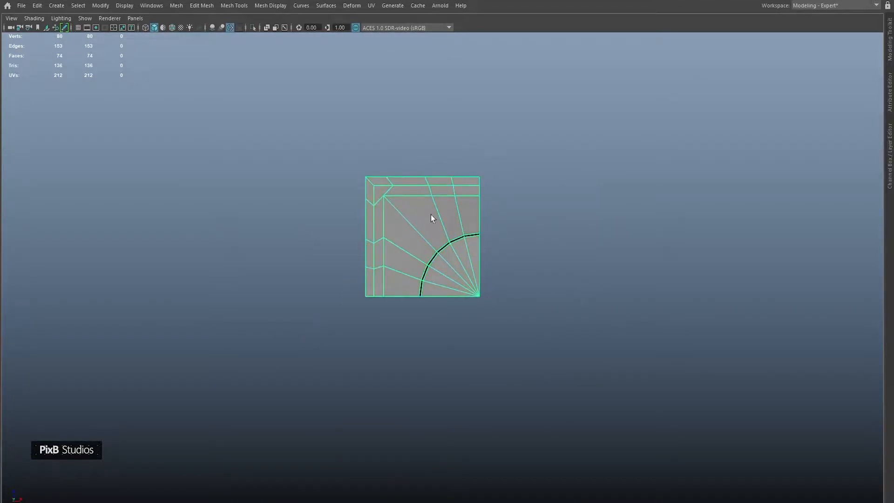
Step: Connect the two selected vertices with an edge, splitting the corner face of the remaining quarter diagonally
{"action": "middle_click_drag", "start_coordinate": [411, 198], "coordinate": [425, 219], "text": "alt"}
{"action": "key", "text": "space"}
{"action": "left_click_drag", "start_coordinate": [424, 219], "coordinate": [419, 137]}
{"action": "left_click_drag", "start_coordinate": [428, 195], "coordinate": [465, 223], "text": "alt"}
{"action": "right_click_drag", "start_coordinate": [466, 223], "coordinate": [538, 270], "text": "alt"}
{"action": "left_click_drag", "start_coordinate": [539, 270], "coordinate": [584, 305], "text": "alt"}
{"action": "middle_click_drag", "start_coordinate": [585, 305], "coordinate": [555, 393], "text": "alt"}
{"action": "right_click_drag", "start_coordinate": [555, 392], "coordinate": [582, 405], "text": "alt"}
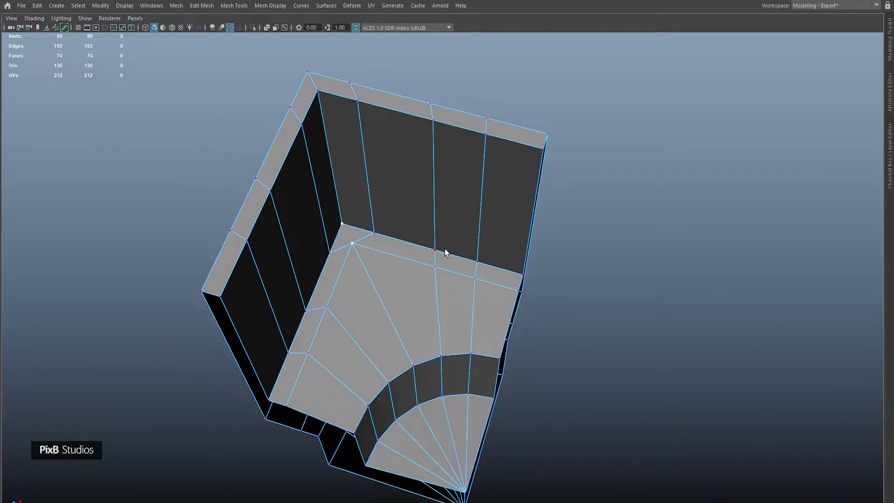
{"action": "right_click_drag", "start_coordinate": [445, 236], "coordinate": [426, 140]}
Step: Delete the faces on one side of the quarter's diagonal in top view, leaving a one-eighth wedge with one wall
{"action": "left_click_drag", "start_coordinate": [439, 220], "coordinate": [489, 202], "text": "alt"}
{"action": "right_click_drag", "start_coordinate": [433, 187], "coordinate": [429, 263]}
{"action": "left_click", "coordinate": [419, 176]}
{"action": "left_click", "coordinate": [421, 199], "text": "shift"}
{"action": "left_click_drag", "start_coordinate": [429, 255], "coordinate": [426, 236], "text": "alt"}
{"action": "right_click_drag", "start_coordinate": [425, 230], "coordinate": [434, 251]}
{"action": "left_click", "coordinate": [434, 251]}
{"action": "key", "text": "space"}
{"action": "left_click_drag", "start_coordinate": [434, 203], "coordinate": [454, 222]}
{"action": "left_click_drag", "start_coordinate": [378, 228], "coordinate": [390, 247]}
{"action": "left_click_drag", "start_coordinate": [400, 304], "coordinate": [449, 298], "text": "shift"}
{"action": "key", "text": "Delete"}
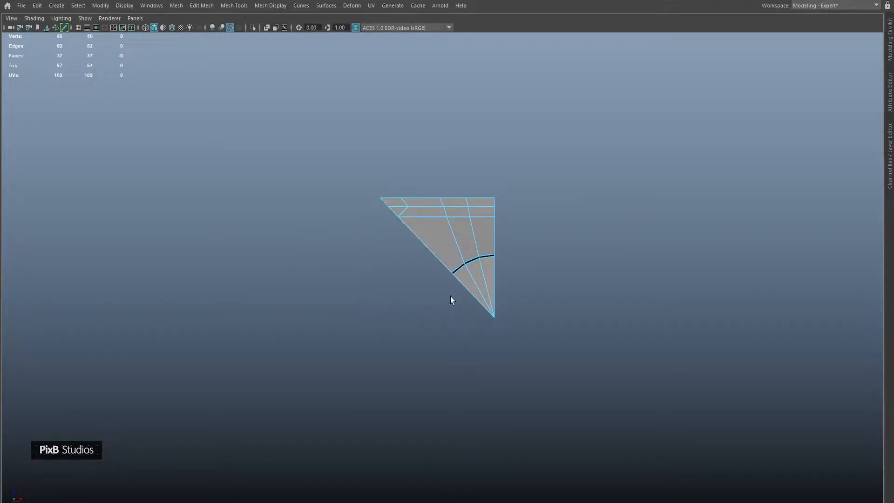
Step: Select the inner wall edge nearest the straight cut and its short floor strip edge, flatten them along X and move them toward the cut
{"action": "key", "text": "space"}
{"action": "left_click_drag", "start_coordinate": [428, 239], "coordinate": [431, 136]}
{"action": "left_click_drag", "start_coordinate": [431, 135], "coordinate": [472, 170], "text": "alt"}
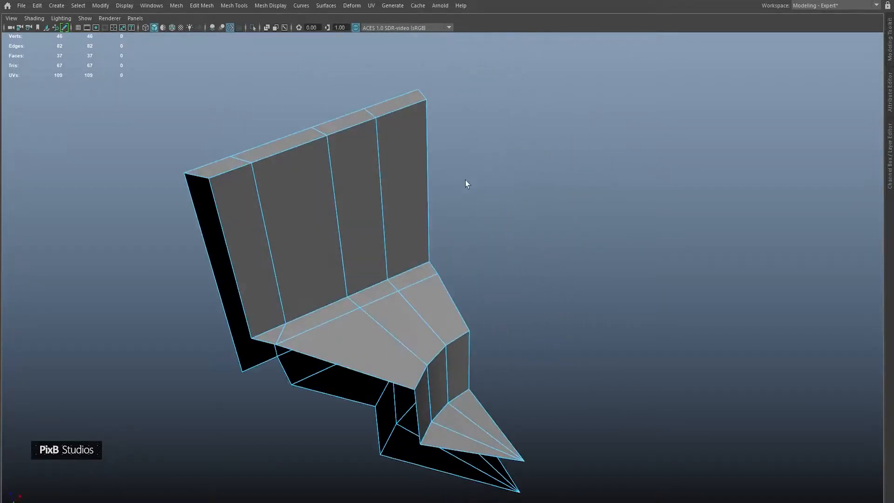
{"action": "right_click_drag", "start_coordinate": [450, 298], "coordinate": [440, 269], "text": "alt"}
{"action": "left_click_drag", "start_coordinate": [439, 269], "coordinate": [442, 251], "text": "alt"}
{"action": "right_click_drag", "start_coordinate": [449, 247], "coordinate": [443, 188]}
{"action": "left_click", "coordinate": [442, 188]}
{"action": "key", "text": "w"}
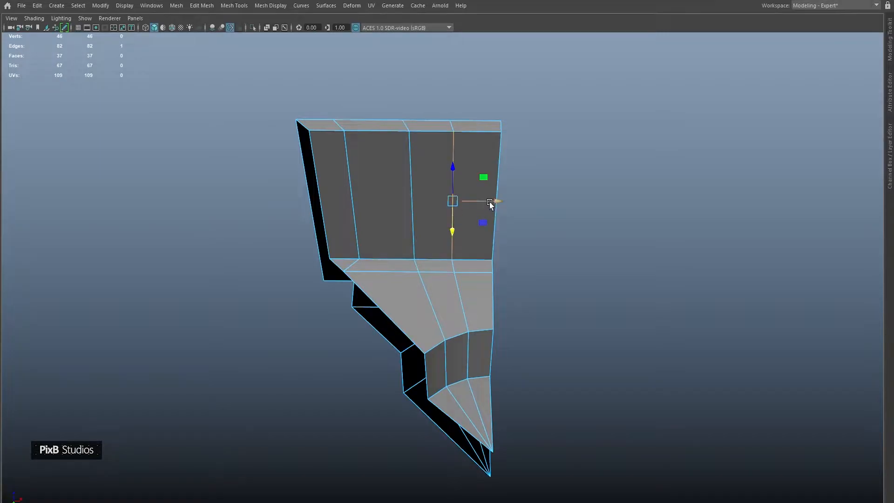
{"action": "left_click", "coordinate": [454, 265], "text": "shift"}
{"action": "key", "text": "r"}
{"action": "left_click_drag", "start_coordinate": [497, 208], "coordinate": [393, 204]}
{"action": "key", "text": "w"}
{"action": "left_click_drag", "start_coordinate": [496, 208], "coordinate": [468, 331]}
Step: Switch the wedge to object mode and snap its pivot to the vertex at the centre of the box
{"action": "key", "text": "v"}
{"action": "right_click_drag", "start_coordinate": [469, 226], "coordinate": [516, 217]}
{"action": "left_click_drag", "start_coordinate": [518, 262], "coordinate": [548, 251], "text": "alt"}
{"action": "key", "text": "d"}
{"action": "left_click", "coordinate": [511, 325]}
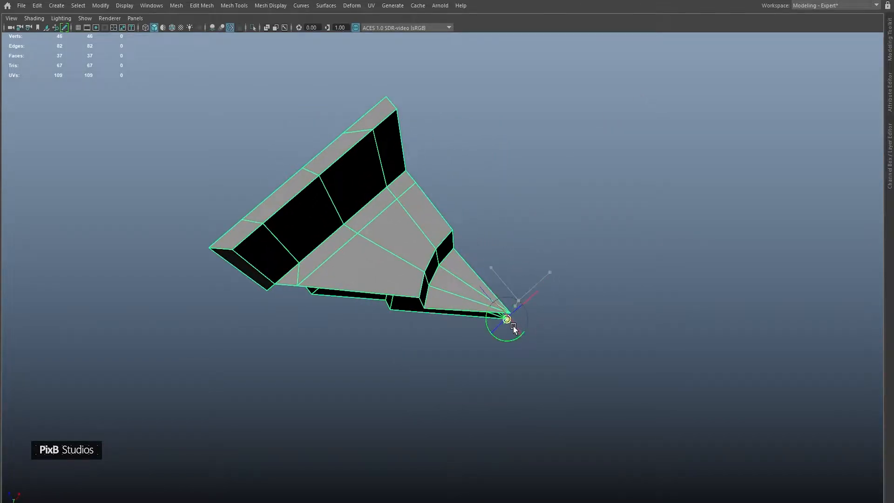
{"action": "scroll", "coordinate": [476, 227], "scroll_direction": "down", "scroll_amount": 4}
{"action": "left_click_drag", "start_coordinate": [502, 349], "coordinate": [510, 255], "text": "alt"}
{"action": "scroll", "coordinate": [509, 257], "scroll_direction": "up", "scroll_amount": 3}
{"action": "middle_click_drag", "start_coordinate": [510, 258], "coordinate": [470, 127], "text": "alt"}
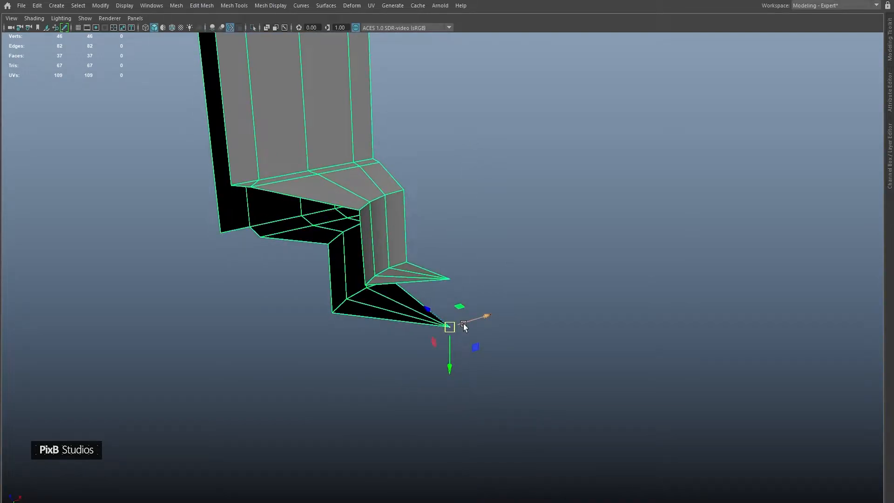
{"action": "left_click_drag", "start_coordinate": [453, 256], "coordinate": [408, 203], "text": "alt"}
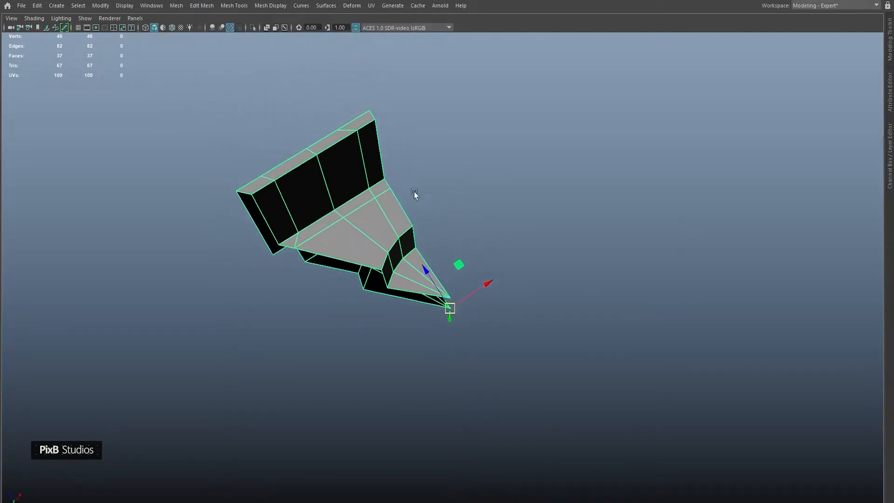
Step: Mirror the wedge along X with Object axis position, + direction and merged borders, and set a small merge threshold
{"action": "right_click_drag", "start_coordinate": [462, 119], "coordinate": [460, 234], "text": "shift"}
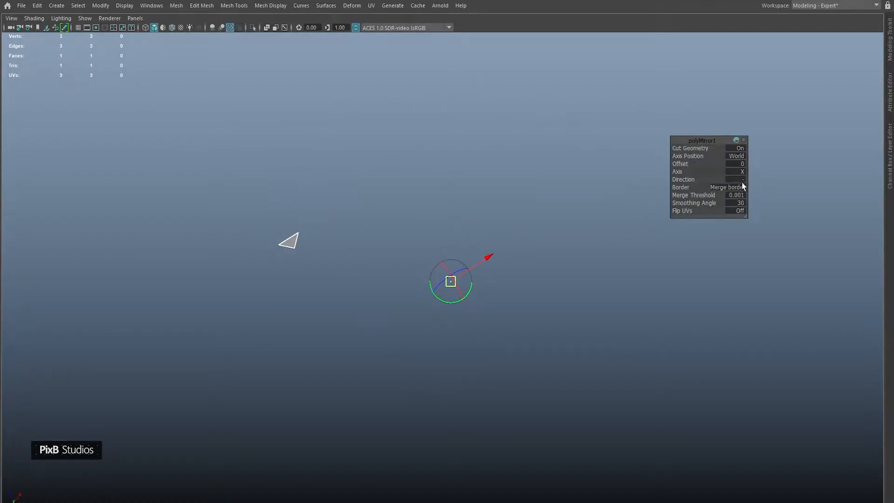
{"action": "left_click", "coordinate": [737, 157]}
{"action": "left_click", "coordinate": [750, 170]}
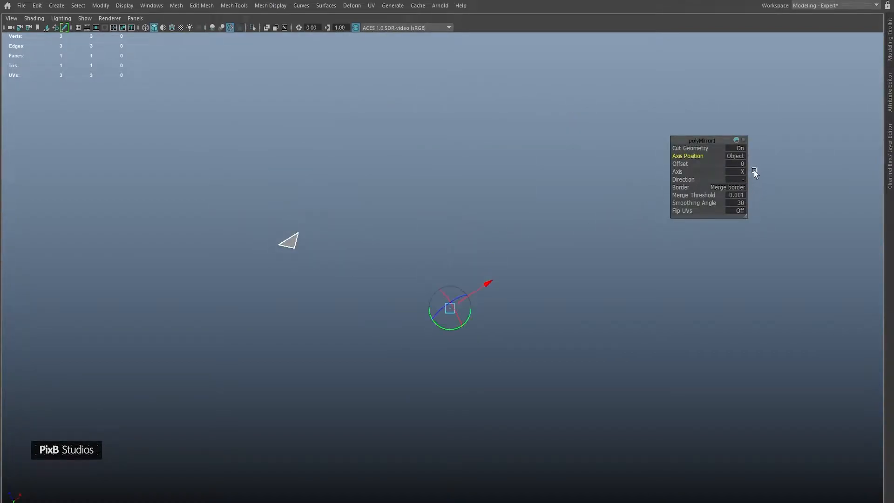
{"action": "left_click", "coordinate": [738, 181]}
{"action": "left_click", "coordinate": [745, 185]}
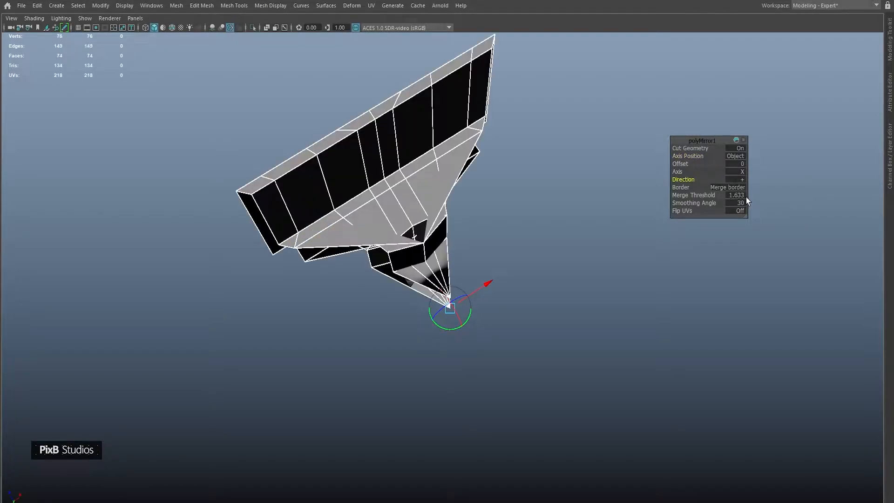
{"action": "left_click", "coordinate": [737, 195]}
{"action": "key", "text": "Return"}
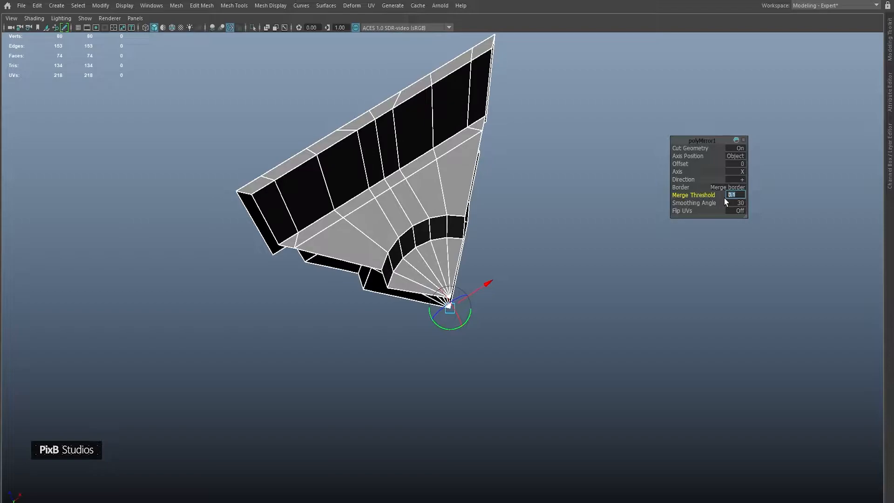
Step: Preview the mirrored quarter with smoothing, inspect it and return to the unsmoothed display
{"action": "left_click", "coordinate": [452, 166]}
{"action": "right_click_drag", "start_coordinate": [451, 165], "coordinate": [431, 168]}
{"action": "scroll", "coordinate": [440, 177], "scroll_direction": "down", "scroll_amount": 5}
{"action": "key", "text": "3"}
{"action": "left_click_drag", "start_coordinate": [512, 194], "coordinate": [390, 137], "text": "alt"}
{"action": "right_click_drag", "start_coordinate": [390, 138], "coordinate": [540, 217], "text": "alt"}
{"action": "middle_click_drag", "start_coordinate": [540, 218], "coordinate": [554, 293], "text": "alt"}
{"action": "mouse_move", "coordinate": [500, 260]}
{"action": "left_mouse_down", "text": "alt"}
{"action": "mouse_move", "coordinate": [507, 244]}
{"action": "mouse_move", "coordinate": [523, 246]}
{"action": "mouse_move", "coordinate": [504, 251]}
{"action": "mouse_move", "coordinate": [495, 229]}
{"action": "mouse_move", "coordinate": [505, 259]}
{"action": "left_mouse_up", "text": "alt"}
{"action": "key", "text": "1"}
Step: Delete the two middle inner wall faces and the two floor strip faces directly below them
{"action": "mouse_move", "coordinate": [488, 244]}
{"action": "right_mouse_down"}
{"action": "mouse_move", "coordinate": [484, 230]}
{"action": "mouse_move", "coordinate": [487, 261]}
{"action": "right_mouse_up"}
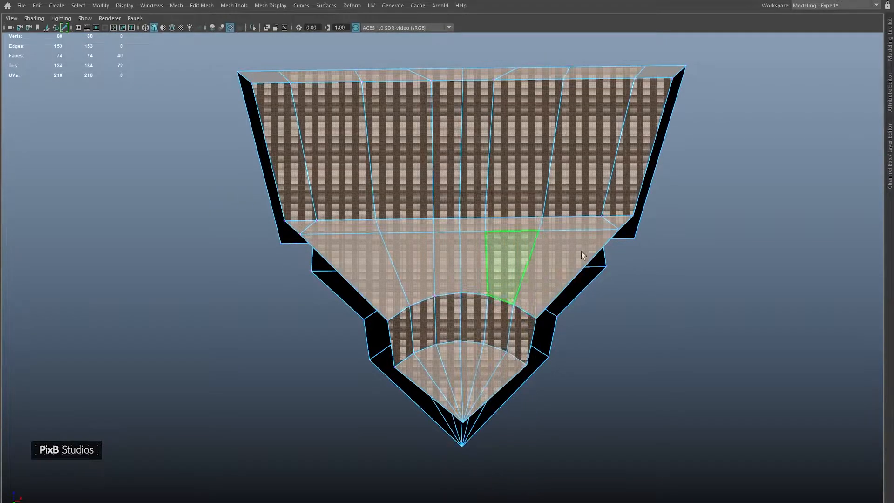
{"action": "mouse_move", "coordinate": [445, 220]}
{"action": "left_mouse_down"}
{"action": "mouse_move", "coordinate": [466, 216]}
{"action": "mouse_move", "coordinate": [449, 189]}
{"action": "left_mouse_up"}
{"action": "key", "text": "Delete"}
Step: Extrude the floor edges around the hole up to the rim height to form a protruding column, and merge the overlapping vertices
{"action": "right_click_drag", "start_coordinate": [499, 185], "coordinate": [507, 83]}
{"action": "double_click", "coordinate": [443, 81]}
{"action": "left_click_drag", "start_coordinate": [419, 220], "coordinate": [400, 238], "text": "alt"}
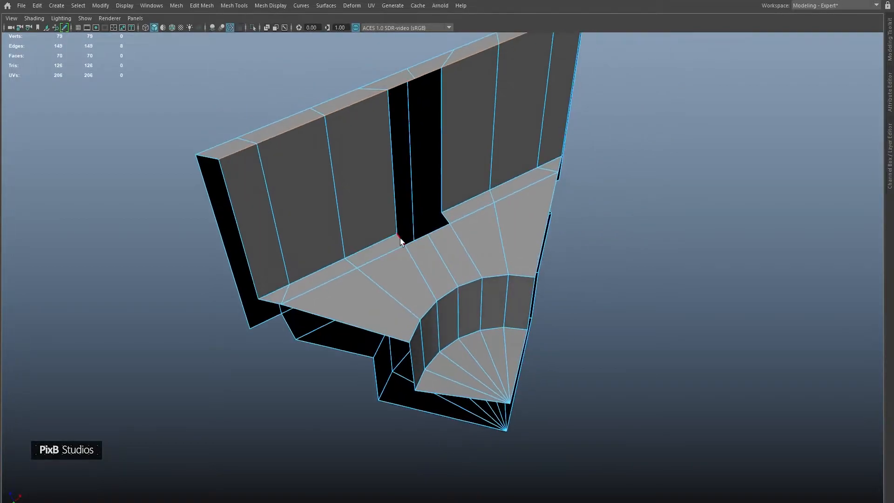
{"action": "key", "text": "ctrl+e"}
{"action": "left_click_drag", "start_coordinate": [415, 166], "coordinate": [403, 113]}
{"action": "right_click_drag", "start_coordinate": [402, 113], "coordinate": [336, 103]}
{"action": "left_click_drag", "start_coordinate": [328, 40], "coordinate": [506, 152]}
{"action": "right_click_drag", "start_coordinate": [479, 142], "coordinate": [449, 39], "text": "shift"}
Step: Select the border edges of the column's open end, close it with faces and return to object mode
{"action": "middle_click_drag", "start_coordinate": [459, 69], "coordinate": [471, 132], "text": "alt"}
{"action": "right_click_drag", "start_coordinate": [472, 132], "coordinate": [462, 108]}
{"action": "double_click", "coordinate": [431, 168]}
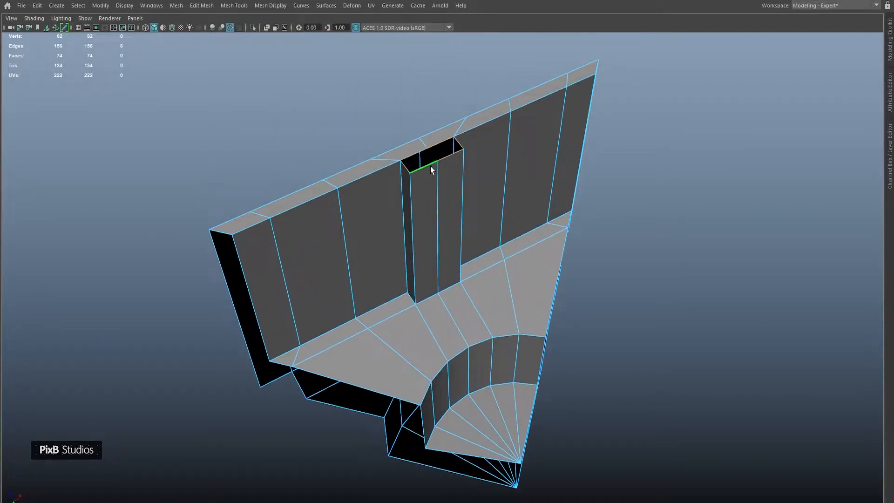
{"action": "right_click_drag", "start_coordinate": [463, 120], "coordinate": [456, 238], "text": "shift"}
{"action": "key", "text": "F8"}
{"action": "scroll", "coordinate": [519, 197], "scroll_direction": "down", "scroll_amount": 5}
{"action": "left_click_drag", "start_coordinate": [546, 229], "coordinate": [498, 222], "text": "alt"}
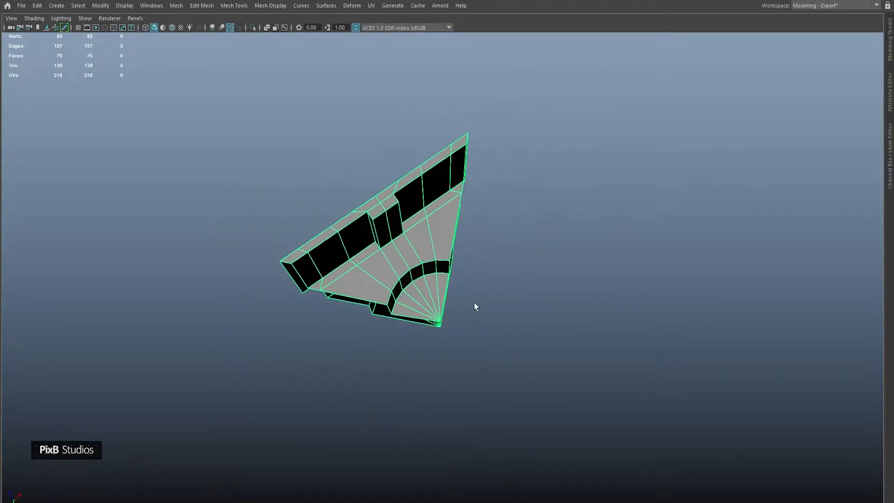
Step: Duplicate the quarter and rotate the copy a quarter turn about Y around the centre pivot so it adjoins the original
{"action": "left_click_drag", "start_coordinate": [474, 303], "coordinate": [465, 265], "text": "alt"}
{"action": "scroll", "coordinate": [479, 256], "scroll_direction": "up", "scroll_amount": 3}
{"action": "key", "text": "w"}
{"action": "key", "text": "d"}
{"action": "key", "text": "ctrl+d"}
{"action": "key", "text": "e"}
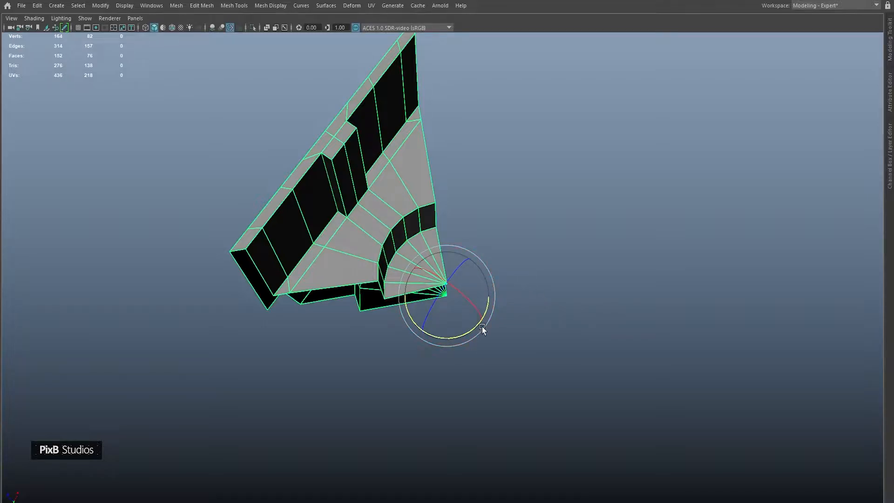
{"action": "left_click_drag", "start_coordinate": [475, 327], "coordinate": [413, 322]}
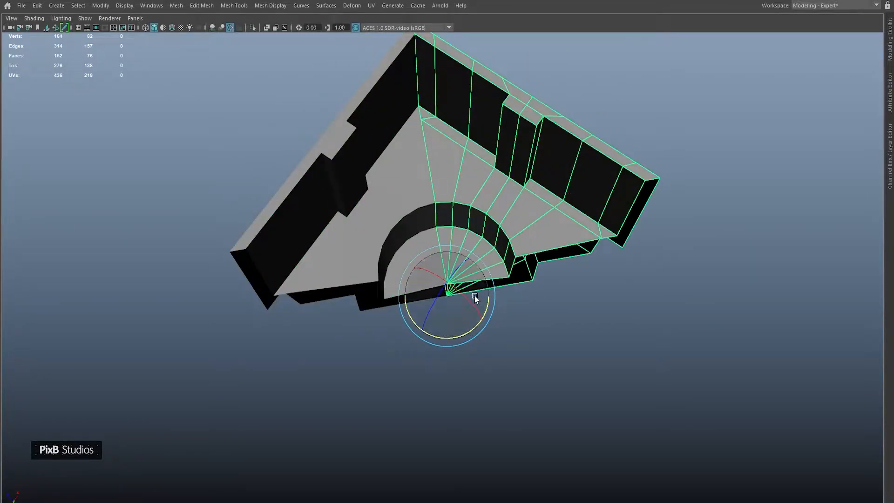
Step: Repeat the rotated duplicate twice to complete the box, and combine the four quarters into one mesh
{"action": "key", "text": "shift+d"}
{"action": "key", "text": "shift+d"}
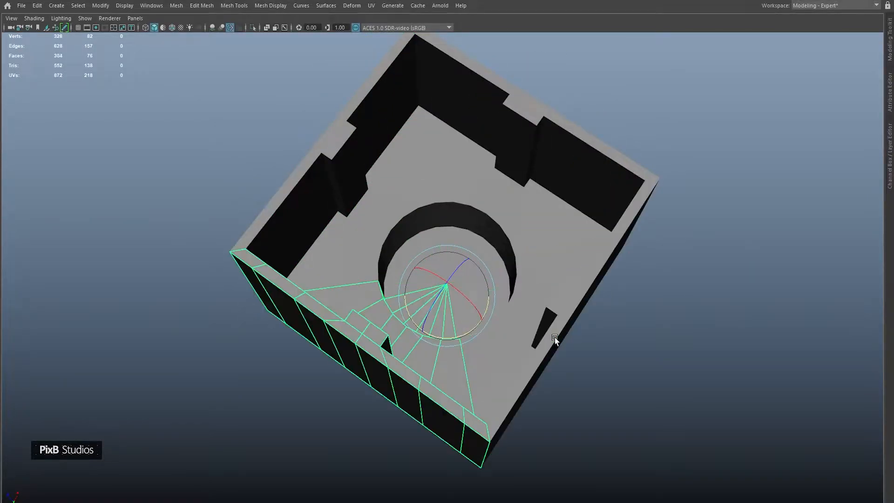
{"action": "right_click", "coordinate": [552, 262]}
{"action": "right_click_drag", "start_coordinate": [552, 261], "coordinate": [466, 212], "text": "alt"}
{"action": "left_click_drag", "start_coordinate": [292, 151], "coordinate": [549, 368]}
{"action": "right_click_drag", "start_coordinate": [493, 144], "coordinate": [482, 351], "text": "shift"}
Step: Select all vertices of the combined mesh, merge the overlapping ones along the seams and return to object mode
{"action": "right_click_drag", "start_coordinate": [519, 231], "coordinate": [473, 232]}
{"action": "left_click_drag", "start_coordinate": [210, 92], "coordinate": [668, 471]}
{"action": "right_click_drag", "start_coordinate": [419, 139], "coordinate": [448, 134], "text": "shift"}
{"action": "right_click_drag", "start_coordinate": [298, 124], "coordinate": [502, 183], "text": "alt"}
{"action": "middle_click_drag", "start_coordinate": [503, 184], "coordinate": [451, 236], "text": "alt"}
{"action": "left_click_drag", "start_coordinate": [451, 236], "coordinate": [489, 230], "text": "alt"}
{"action": "middle_click_drag", "start_coordinate": [499, 240], "coordinate": [433, 266], "text": "alt"}
{"action": "right_click_drag", "start_coordinate": [433, 266], "coordinate": [526, 214], "text": "alt"}
{"action": "key", "text": "q"}
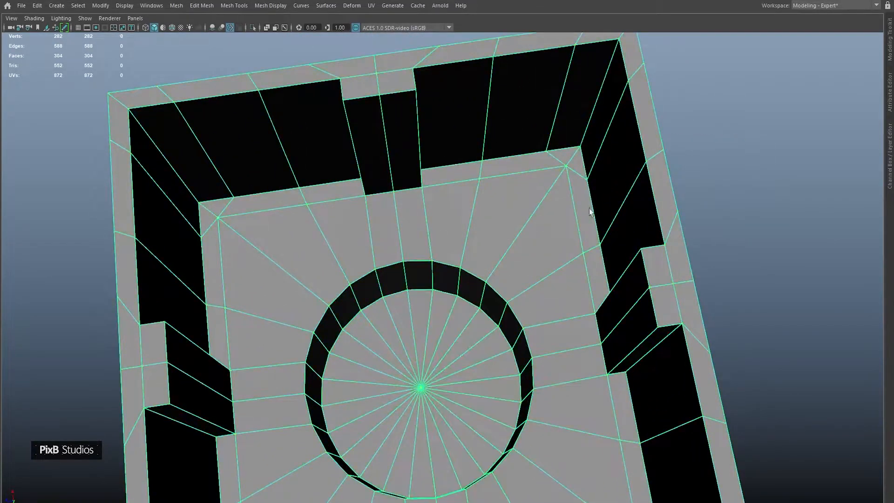
Step: Fill the four open corner holes on the box's outer base around the round protrusion and return to object mode
{"action": "scroll", "coordinate": [592, 212], "scroll_direction": "down", "scroll_amount": 8}
{"action": "left_click", "coordinate": [590, 216]}
{"action": "left_click_drag", "start_coordinate": [558, 368], "coordinate": [475, 203], "text": "alt"}
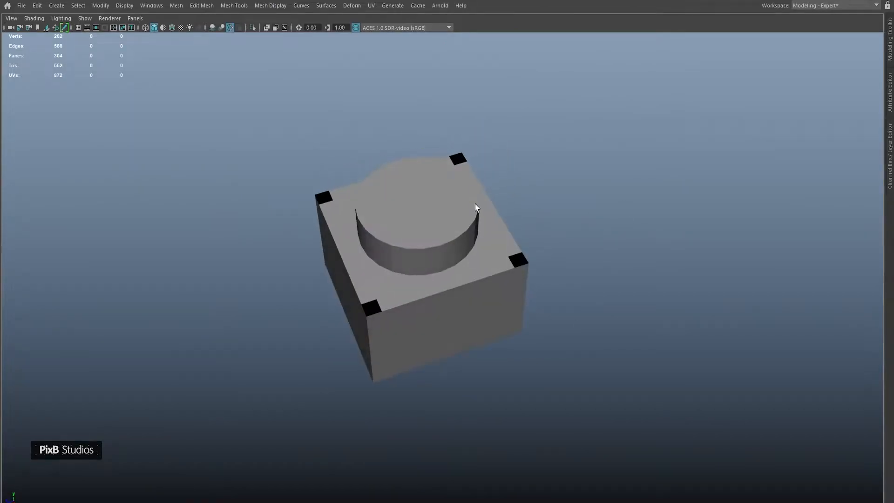
{"action": "left_click", "coordinate": [475, 205]}
{"action": "scroll", "coordinate": [512, 246], "scroll_direction": "up", "scroll_amount": 5}
{"action": "right_click_drag", "start_coordinate": [515, 250], "coordinate": [541, 340]}
{"action": "left_click", "coordinate": [342, 319]}
{"action": "key", "text": "g"}
{"action": "double_click", "coordinate": [275, 166]}
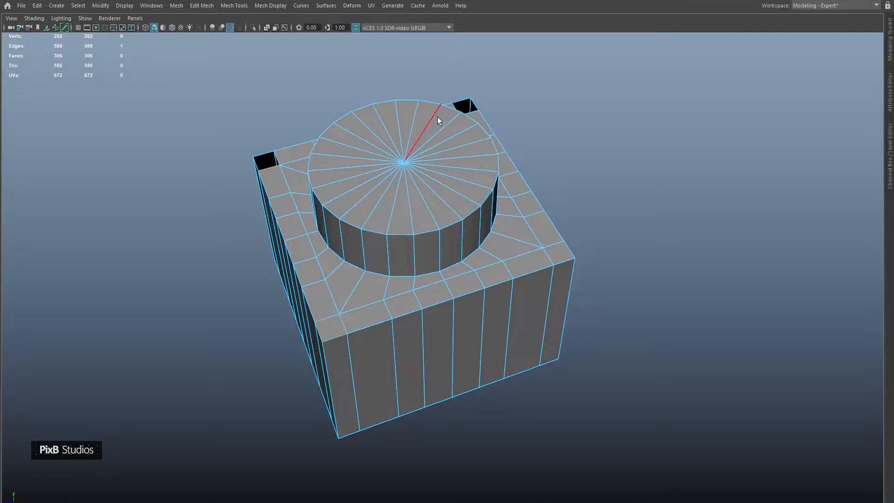
{"action": "key", "text": "g"}
{"action": "double_click", "coordinate": [466, 99]}
{"action": "key", "text": "g"}
{"action": "left_click_drag", "start_coordinate": [463, 282], "coordinate": [548, 234], "text": "alt"}
{"action": "right_click_drag", "start_coordinate": [582, 212], "coordinate": [718, 115]}
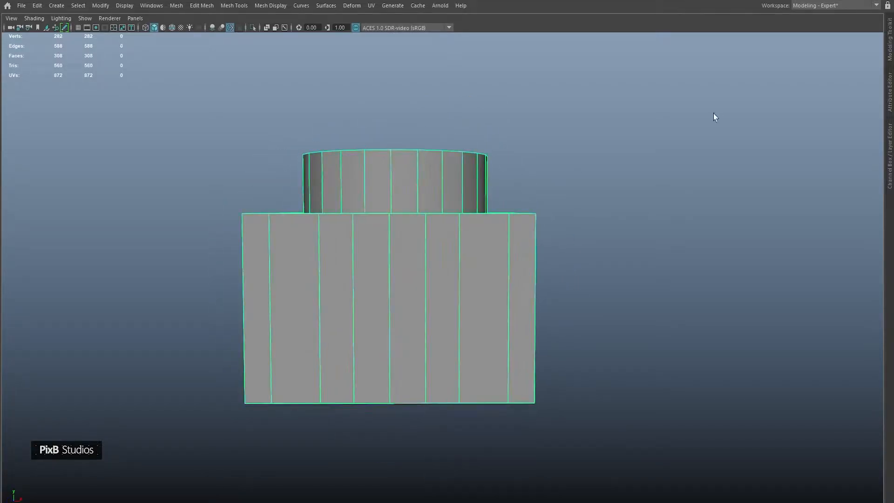
Step: Delete the four short diagonal edges that join the inset floor vertices to the inner wall corners
{"action": "scroll", "coordinate": [505, 218], "scroll_direction": "down", "scroll_amount": 5}
{"action": "left_click_drag", "start_coordinate": [504, 217], "coordinate": [437, 254], "text": "alt"}
{"action": "key", "text": "ctrl+h"}
{"action": "left_click", "coordinate": [438, 254]}
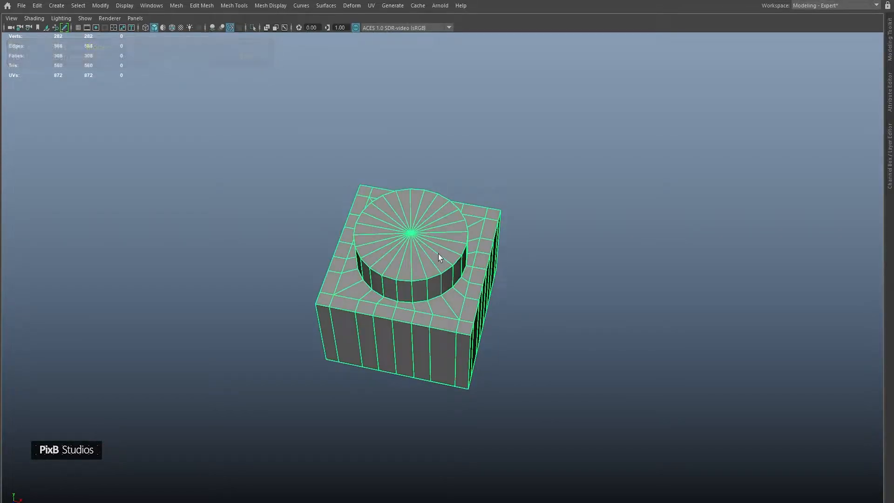
{"action": "left_click_drag", "start_coordinate": [438, 254], "coordinate": [401, 215], "text": "alt"}
{"action": "right_click_drag", "start_coordinate": [400, 215], "coordinate": [441, 255], "text": "alt"}
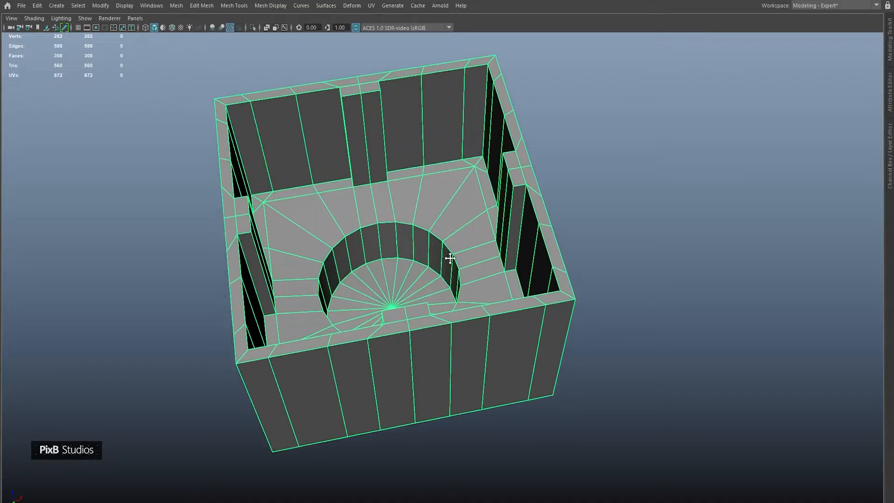
{"action": "middle_click_drag", "start_coordinate": [441, 255], "coordinate": [484, 249], "text": "alt"}
{"action": "right_click_drag", "start_coordinate": [507, 279], "coordinate": [510, 261]}
{"action": "left_click_drag", "start_coordinate": [517, 265], "coordinate": [465, 268], "text": "alt"}
{"action": "left_click_drag", "start_coordinate": [432, 175], "coordinate": [349, 137], "text": "alt"}
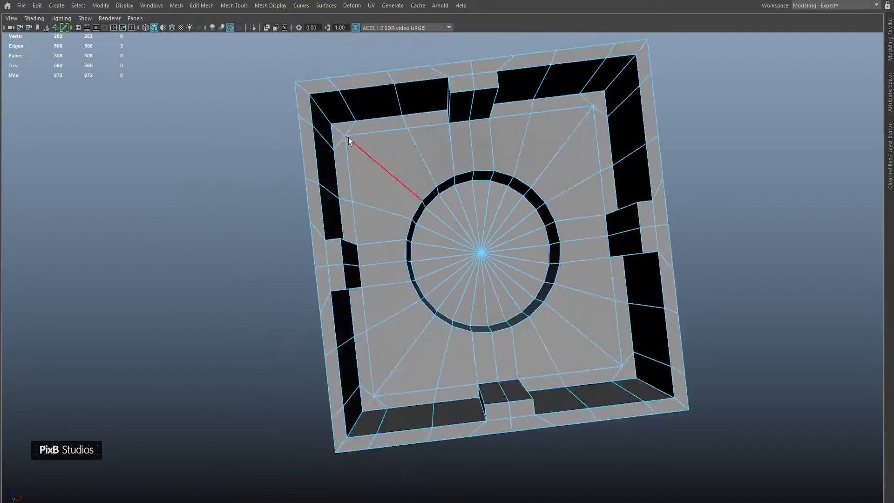
{"action": "key", "text": "Delete"}
Step: Scale the four inset floor-corner vertices slightly inward together
{"action": "key", "text": "r"}
{"action": "left_click_drag", "start_coordinate": [485, 250], "coordinate": [478, 250]}
{"action": "left_click_drag", "start_coordinate": [484, 248], "coordinate": [491, 269], "text": "alt"}
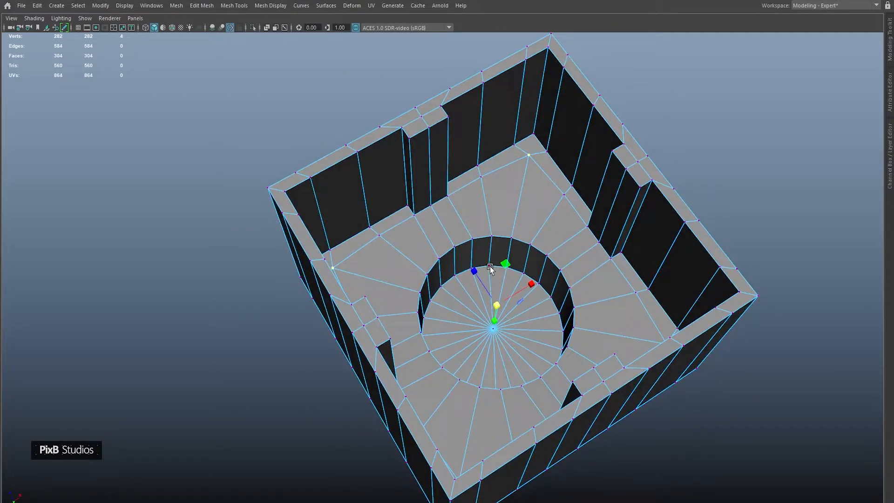
Step: Select the recess floor faces, grow the selection to its side faces and scale them down to narrow the round recess
{"action": "left_click", "coordinate": [497, 346]}
{"action": "key", "text": "ctrl+F11"}
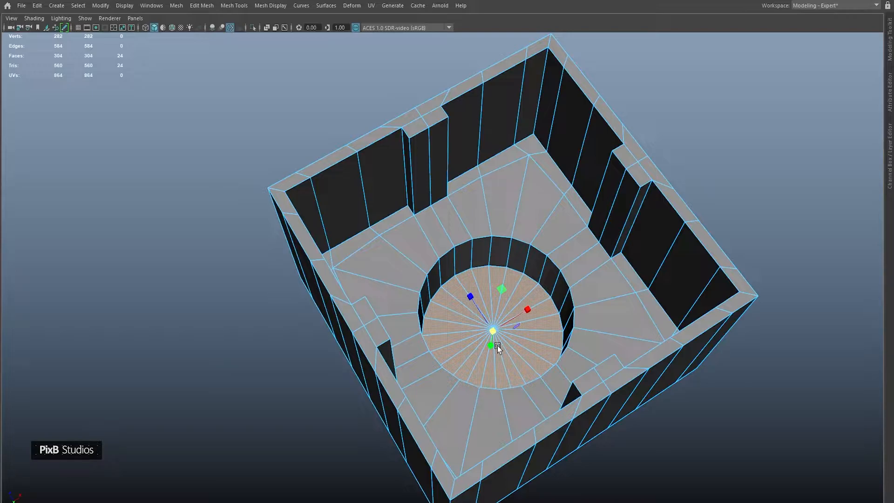
{"action": "key", "text": "shift+period"}
{"action": "middle_click_drag", "start_coordinate": [502, 281], "coordinate": [493, 281]}
{"action": "left_click_drag", "start_coordinate": [492, 281], "coordinate": [496, 276]}
Step: Insert a centred edge loop with Multi-Cut in the floor around the recess and return to object mode
{"action": "key", "text": "ctrl+shift+x"}
{"action": "right_click", "coordinate": [471, 210], "text": "ctrl+shift"}
{"action": "middle_click", "coordinate": [472, 210], "text": "ctrl"}
{"action": "key", "text": "q"}
{"action": "right_click_drag", "start_coordinate": [450, 220], "coordinate": [493, 205]}
{"action": "left_click_drag", "start_coordinate": [493, 205], "coordinate": [628, 166], "text": "alt"}
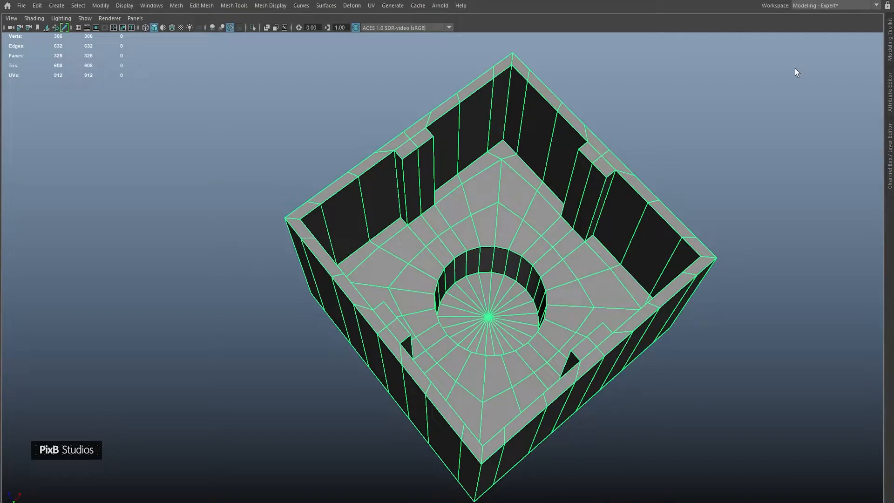
Step: Examine the outer base in smooth mesh preview and return to the unsmoothed display
{"action": "left_click_drag", "start_coordinate": [646, 146], "coordinate": [618, 244], "text": "alt"}
{"action": "key", "text": "3"}
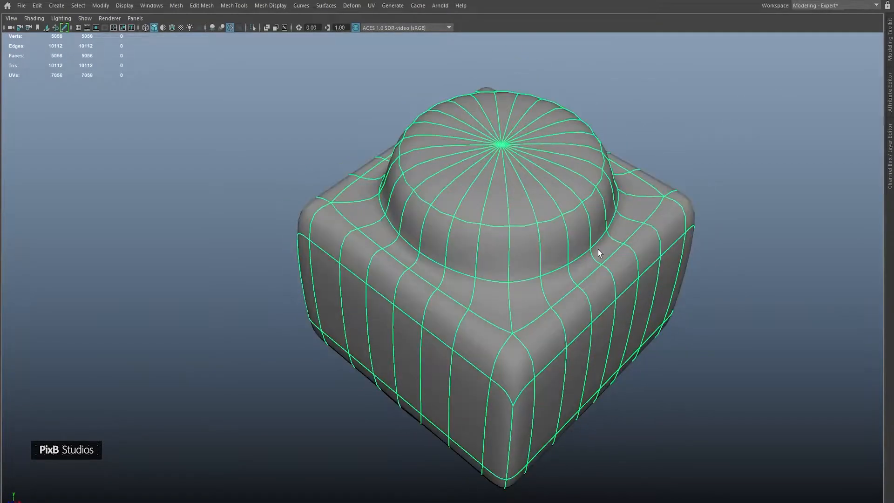
{"action": "right_click_drag", "start_coordinate": [589, 236], "coordinate": [776, 118]}
{"action": "left_click", "coordinate": [776, 119]}
{"action": "scroll", "coordinate": [602, 208], "scroll_direction": "down", "scroll_amount": 5}
{"action": "left_click_drag", "start_coordinate": [602, 209], "coordinate": [571, 219], "text": "alt"}
{"action": "left_click", "coordinate": [568, 253]}
{"action": "key", "text": "1"}
{"action": "left_click_drag", "start_coordinate": [568, 252], "coordinate": [523, 261], "text": "alt"}
Step: Select the outer base's perimeter edges and the vertical edges at the box's outer corners
{"action": "scroll", "coordinate": [507, 230], "scroll_direction": "up", "scroll_amount": 5}
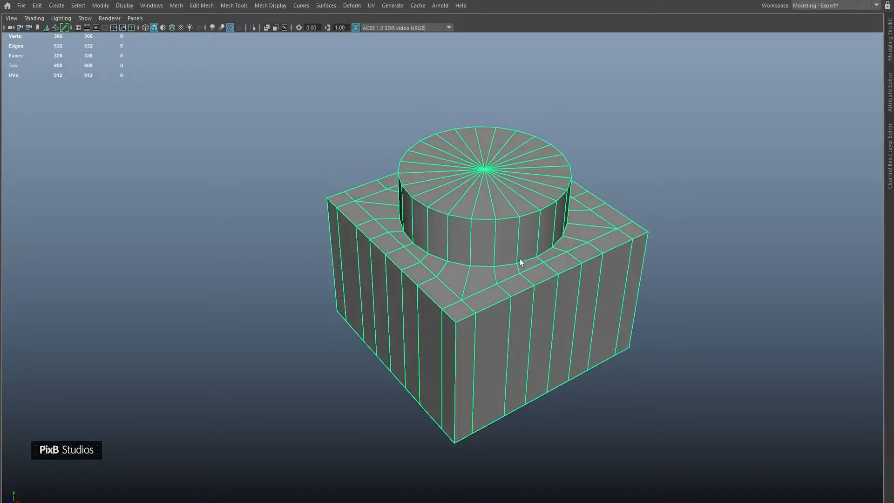
{"action": "right_click_drag", "start_coordinate": [523, 261], "coordinate": [566, 296], "text": "alt"}
{"action": "right_click_drag", "start_coordinate": [549, 213], "coordinate": [548, 163]}
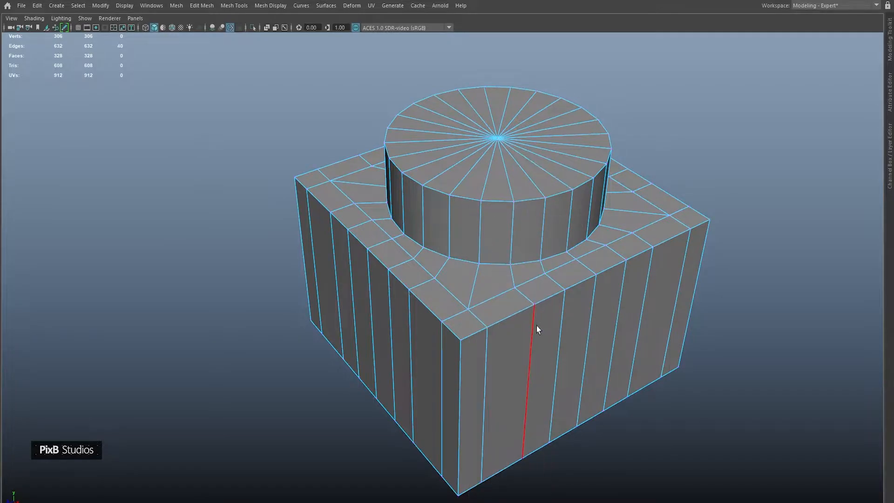
{"action": "left_click", "coordinate": [299, 238], "text": "shift"}
{"action": "left_click", "coordinate": [466, 356], "text": "shift"}
{"action": "left_click", "coordinate": [696, 289], "text": "shift"}
{"action": "left_click_drag", "start_coordinate": [725, 281], "coordinate": [641, 270], "text": "alt"}
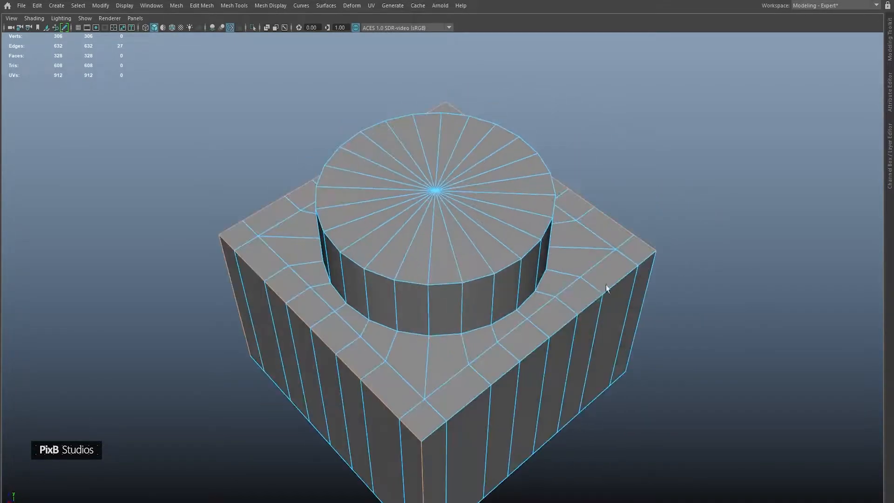
{"action": "middle_click_drag", "start_coordinate": [587, 422], "coordinate": [591, 323], "text": "alt"}
{"action": "double_click", "coordinate": [590, 321], "text": "shift"}
{"action": "left_click_drag", "start_coordinate": [590, 322], "coordinate": [573, 317], "text": "alt"}
Step: Add the outer and inner rim edges, including those around the column tops, to the edge selection
{"action": "left_click_drag", "start_coordinate": [334, 404], "coordinate": [322, 186], "text": "alt"}
{"action": "double_click", "coordinate": [361, 275], "text": "shift"}
{"action": "middle_click_drag", "start_coordinate": [322, 186], "coordinate": [336, 344], "text": "alt"}
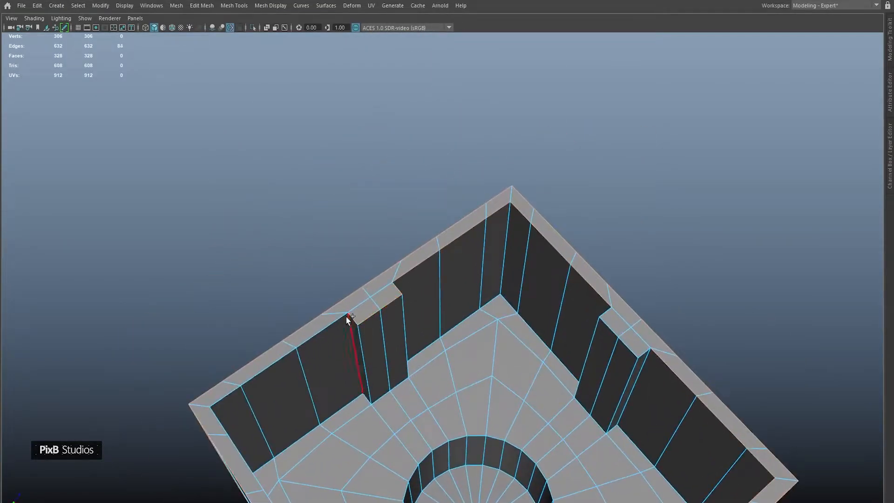
{"action": "double_click", "coordinate": [365, 350], "text": "shift"}
{"action": "left_click_drag", "start_coordinate": [365, 350], "coordinate": [489, 274], "text": "alt"}
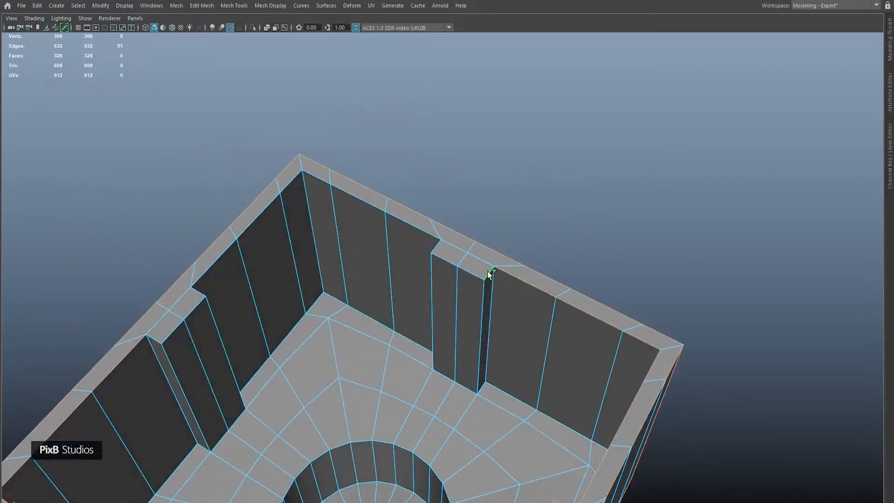
{"action": "double_click", "coordinate": [433, 244], "text": "shift"}
{"action": "left_click_drag", "start_coordinate": [434, 245], "coordinate": [474, 256], "text": "alt"}
{"action": "left_click", "coordinate": [316, 188], "text": "shift"}
{"action": "left_click", "coordinate": [344, 243], "text": "shift"}
{"action": "left_click", "coordinate": [474, 255], "text": "shift"}
{"action": "middle_click_drag", "start_coordinate": [474, 255], "coordinate": [398, 167], "text": "alt"}
{"action": "double_click", "coordinate": [398, 167], "text": "shift"}
Step: Add the first inner wall corner's vertical edge and the adjacent column's vertical edges to the selection
{"action": "left_click_drag", "start_coordinate": [398, 168], "coordinate": [505, 149], "text": "alt"}
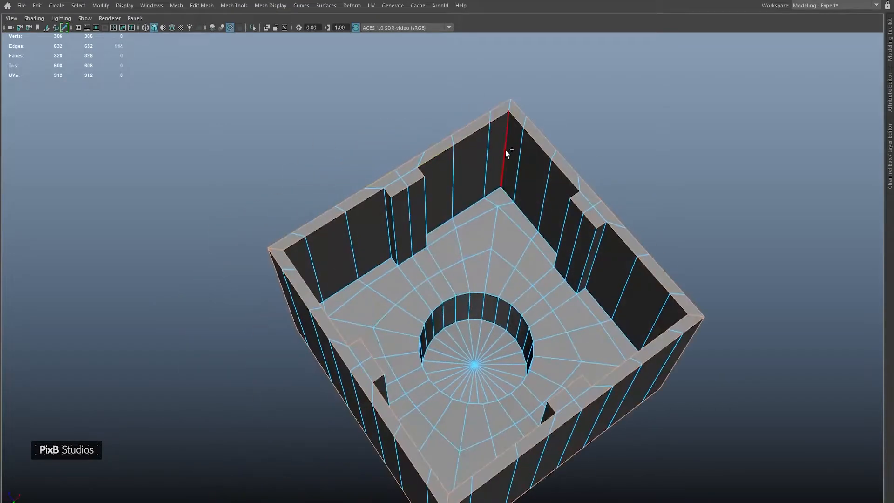
{"action": "double_click", "coordinate": [505, 150], "text": "shift"}
{"action": "middle_click_drag", "start_coordinate": [499, 177], "coordinate": [509, 201], "text": "alt"}
{"action": "scroll", "coordinate": [442, 209], "scroll_direction": "up", "scroll_amount": 1}
{"action": "left_click", "coordinate": [426, 233], "text": "shift"}
{"action": "left_click", "coordinate": [404, 252], "text": "shift"}
{"action": "left_click_drag", "start_coordinate": [404, 252], "coordinate": [482, 228], "text": "alt"}
{"action": "left_click", "coordinate": [446, 261], "text": "shift"}
Step: Add the vertical edges of the remaining columns and inner wall corners to the selection
{"action": "left_click_drag", "start_coordinate": [446, 261], "coordinate": [512, 247], "text": "alt"}
{"action": "left_click", "coordinate": [389, 317], "text": "shift"}
{"action": "left_click_drag", "start_coordinate": [390, 317], "coordinate": [487, 297], "text": "alt"}
{"action": "middle_click_drag", "start_coordinate": [487, 297], "coordinate": [391, 268], "text": "alt"}
{"action": "left_click_drag", "start_coordinate": [391, 268], "coordinate": [503, 227], "text": "alt"}
{"action": "left_click", "coordinate": [426, 303], "text": "shift"}
{"action": "left_click", "coordinate": [476, 296], "text": "shift"}
{"action": "middle_click_drag", "start_coordinate": [503, 227], "coordinate": [396, 179], "text": "alt"}
{"action": "left_click", "coordinate": [444, 182], "text": "shift"}
{"action": "left_click_drag", "start_coordinate": [395, 179], "coordinate": [378, 207], "text": "alt"}
Step: Add the edges where the inner walls meet the floor to the selection
{"action": "double_click", "coordinate": [401, 253], "text": "shift"}
{"action": "double_click", "coordinate": [542, 334], "text": "shift"}
{"action": "left_click_drag", "start_coordinate": [326, 279], "coordinate": [517, 294], "text": "alt"}
{"action": "left_click", "coordinate": [302, 254], "text": "shift"}
{"action": "double_click", "coordinate": [303, 254], "text": "shift"}
{"action": "double_click", "coordinate": [398, 181], "text": "shift"}
{"action": "double_click", "coordinate": [408, 216], "text": "shift"}
{"action": "left_click", "coordinate": [382, 270], "text": "shift"}
{"action": "left_click", "coordinate": [382, 271], "text": "shift"}
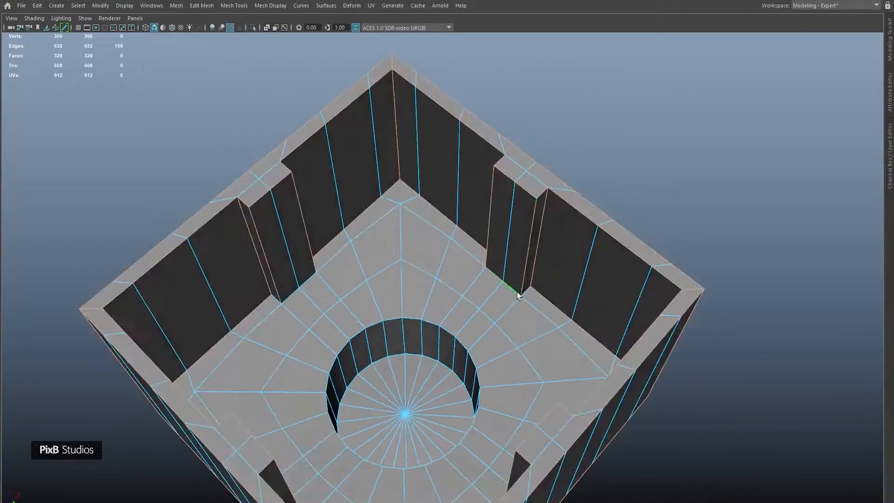
Step: Add the edges at the bases of the inner columns to the selection
{"action": "double_click", "coordinate": [300, 282], "text": "shift"}
{"action": "left_click_drag", "start_coordinate": [300, 281], "coordinate": [539, 196], "text": "alt"}
{"action": "left_click", "coordinate": [364, 291], "text": "shift"}
{"action": "left_click", "coordinate": [367, 291], "text": "shift"}
{"action": "left_click", "coordinate": [574, 311], "text": "shift"}
{"action": "left_click", "coordinate": [340, 305], "text": "shift"}
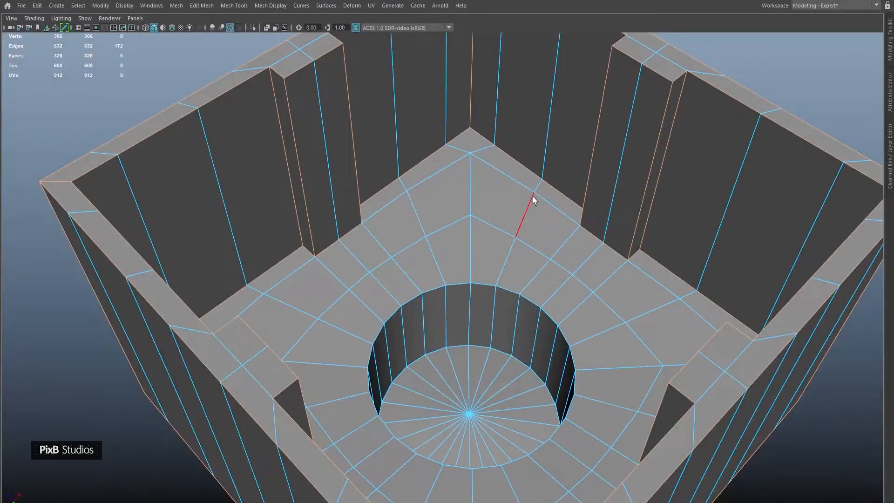
Step: Bevel the selected box and column edges with 2 segments and a fraction of 0.35, and return to object mode
{"action": "key", "text": "3"}
{"action": "left_click_drag", "start_coordinate": [532, 197], "coordinate": [393, 205], "text": "alt"}
{"action": "key", "text": "1"}
{"action": "scroll", "coordinate": [333, 188], "scroll_direction": "down", "scroll_amount": 3}
{"action": "scroll", "coordinate": [356, 211], "scroll_direction": "up", "scroll_amount": 3}
{"action": "scroll", "coordinate": [412, 225], "scroll_direction": "up", "scroll_amount": 3}
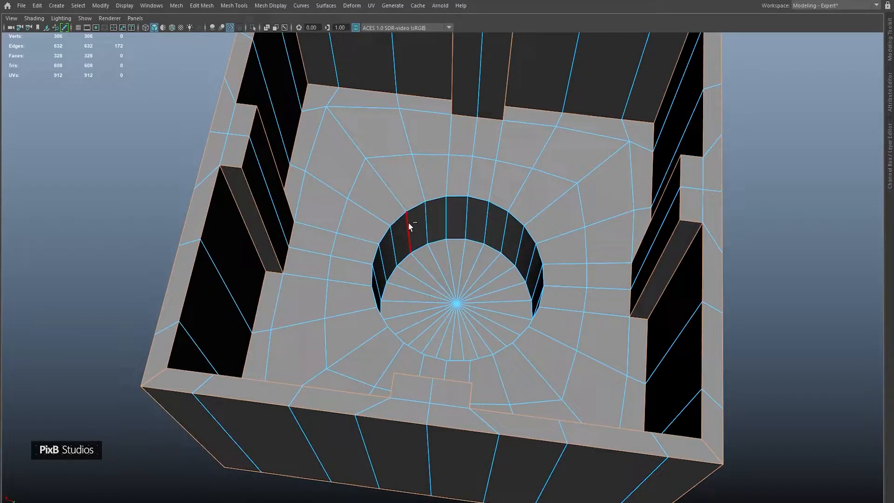
{"action": "key", "text": "ctrl+b"}
{"action": "scroll", "coordinate": [472, 180], "scroll_direction": "up", "scroll_amount": 3}
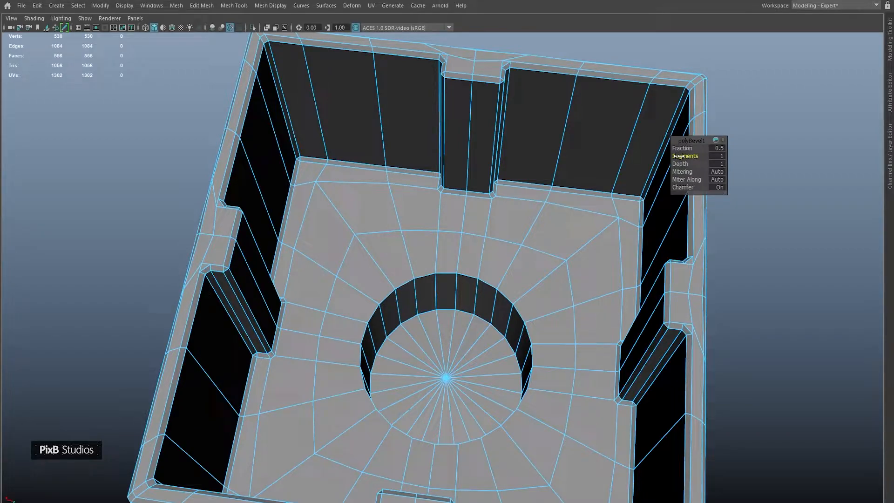
{"action": "left_click_drag", "start_coordinate": [681, 155], "coordinate": [689, 156]}
{"action": "scroll", "coordinate": [625, 186], "scroll_direction": "down", "scroll_amount": 3}
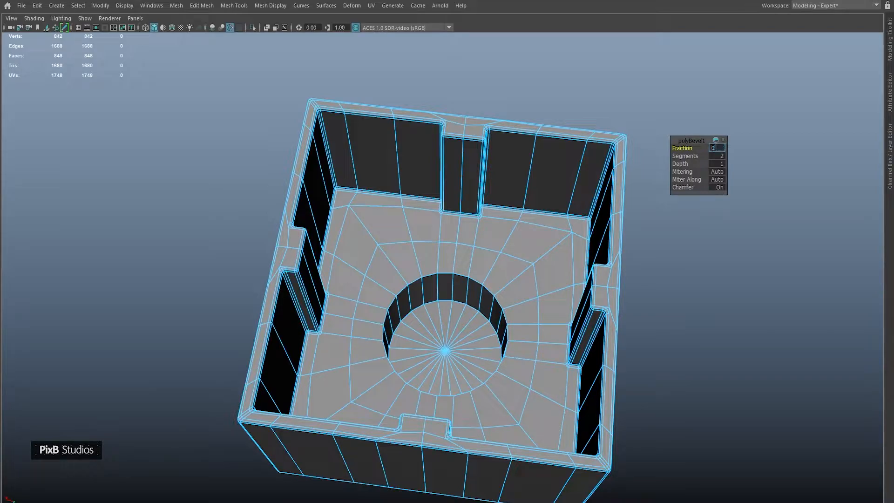
{"action": "left_click", "coordinate": [714, 148]}
{"action": "type", "text": "0.35"}
{"action": "key", "text": "Return"}
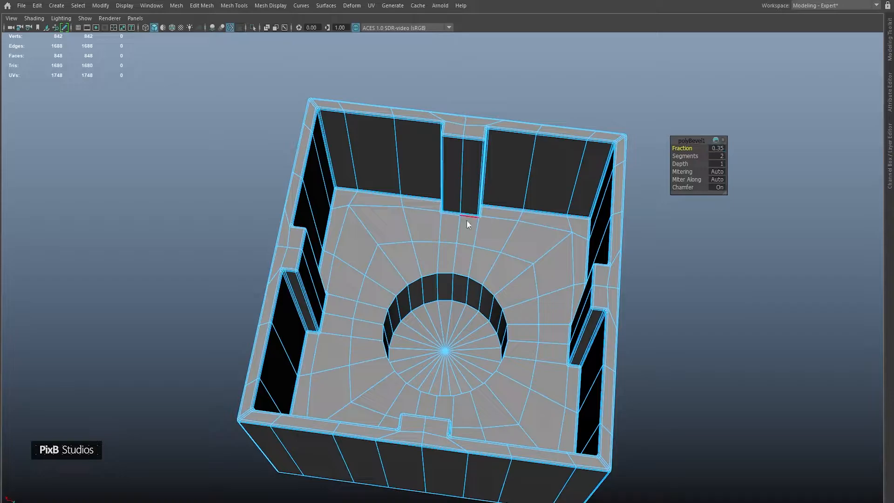
{"action": "right_click_drag", "start_coordinate": [467, 220], "coordinate": [550, 170]}
{"action": "left_click", "coordinate": [691, 85]}
{"action": "left_click", "coordinate": [554, 207]}
Step: Select the circular edge loops at both ends of the outer protrusion and of the inner recess
{"action": "left_click_drag", "start_coordinate": [470, 176], "coordinate": [464, 239], "text": "alt"}
{"action": "right_click_drag", "start_coordinate": [463, 240], "coordinate": [463, 219], "text": "alt"}
{"action": "right_click_drag", "start_coordinate": [463, 200], "coordinate": [462, 148]}
{"action": "left_click", "coordinate": [459, 199]}
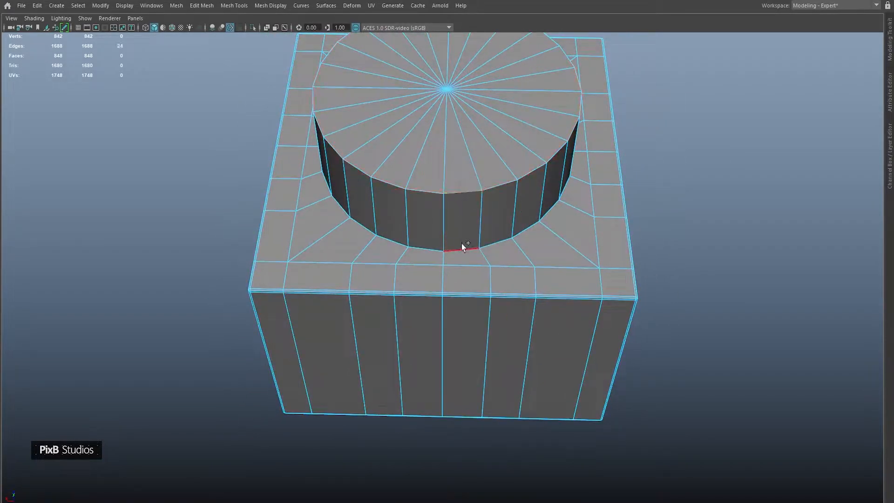
{"action": "left_click_drag", "start_coordinate": [457, 281], "coordinate": [447, 139], "text": "alt"}
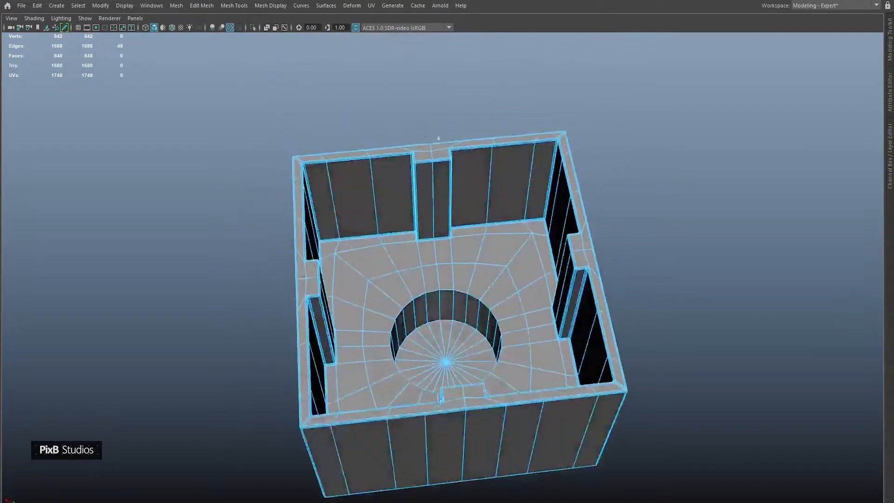
{"action": "right_click_drag", "start_coordinate": [448, 139], "coordinate": [446, 350], "text": "alt"}
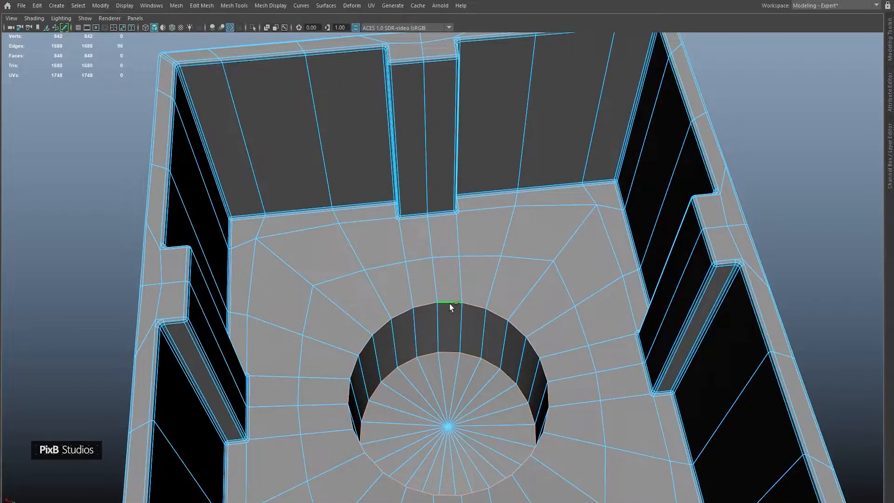
Step: Bevel the selected circular edge loops with a fraction of 0.3 and 3 segments, and return to object mode
{"action": "key", "text": "ctrl+b"}
{"action": "left_click_drag", "start_coordinate": [688, 155], "coordinate": [693, 155]}
{"action": "left_click_drag", "start_coordinate": [493, 144], "coordinate": [454, 279], "text": "alt"}
{"action": "right_click_drag", "start_coordinate": [454, 279], "coordinate": [435, 162], "text": "alt"}
{"action": "left_click_drag", "start_coordinate": [435, 162], "coordinate": [422, 215], "text": "alt"}
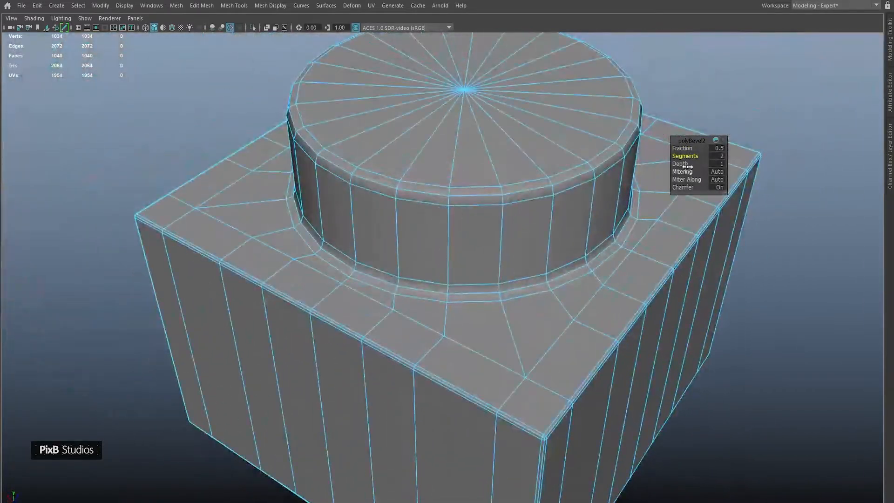
{"action": "left_click_drag", "start_coordinate": [685, 148], "coordinate": [621, 146]}
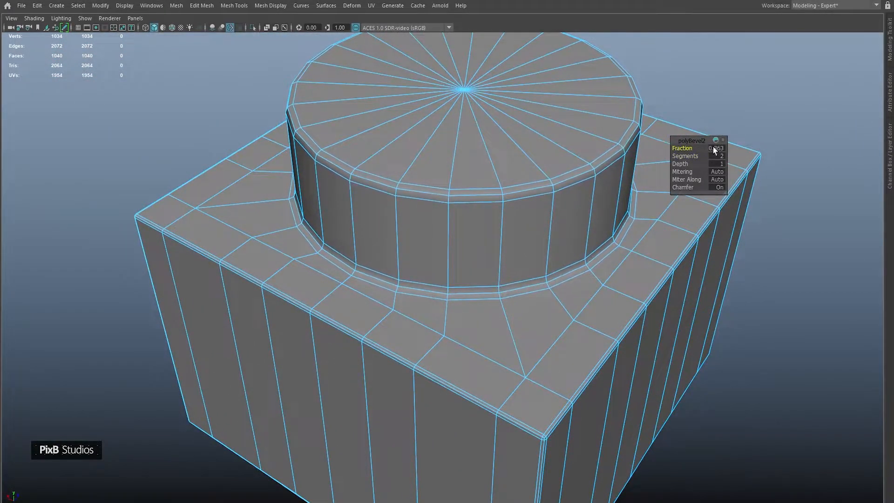
{"action": "type", "text": ".3"}
{"action": "key", "text": "Tab"}
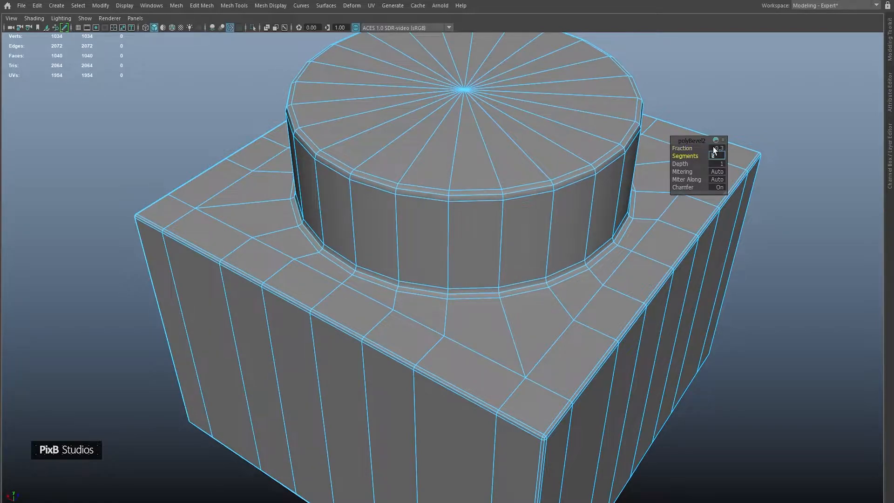
{"action": "left_click_drag", "start_coordinate": [683, 156], "coordinate": [689, 155]}
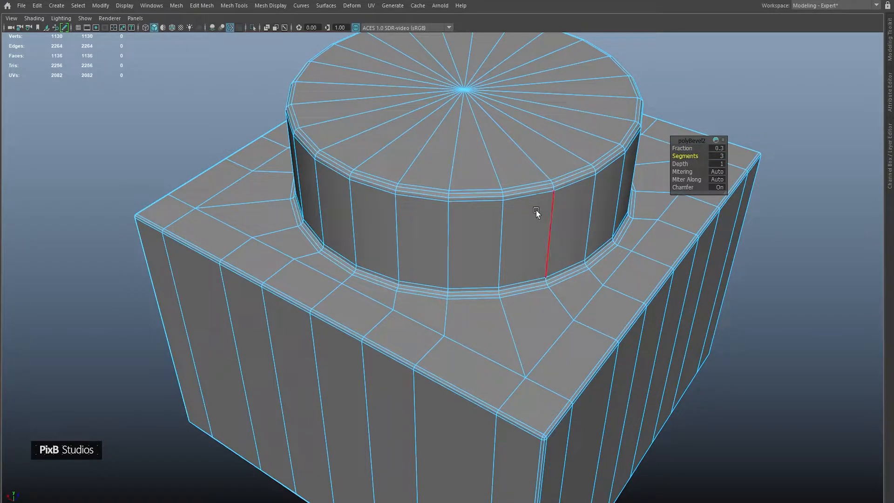
{"action": "right_click_drag", "start_coordinate": [535, 206], "coordinate": [708, 94]}
{"action": "scroll", "coordinate": [602, 182], "scroll_direction": "down", "scroll_amount": 3}
{"action": "left_click_drag", "start_coordinate": [602, 183], "coordinate": [619, 125], "text": "alt"}
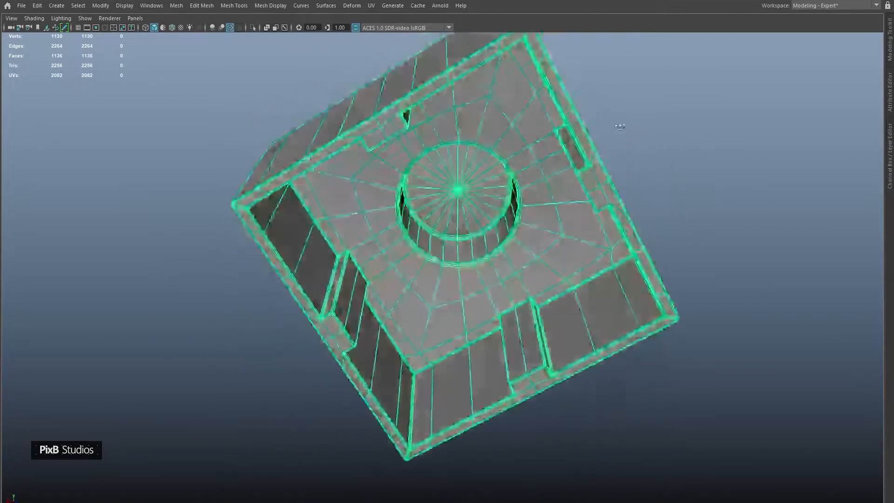
Step: Align the centre vertex of the recess floor vertically with the surrounding edge loop
{"action": "key", "text": "3"}
{"action": "left_click", "coordinate": [633, 90]}
{"action": "left_click_drag", "start_coordinate": [633, 91], "coordinate": [386, 182], "text": "alt"}
{"action": "right_click_drag", "start_coordinate": [387, 181], "coordinate": [422, 190], "text": "alt"}
{"action": "left_click", "coordinate": [424, 191]}
{"action": "key", "text": "1"}
{"action": "left_click_drag", "start_coordinate": [424, 192], "coordinate": [468, 213], "text": "alt"}
{"action": "right_click_drag", "start_coordinate": [467, 211], "coordinate": [428, 224]}
{"action": "left_click", "coordinate": [450, 304]}
{"action": "right_click_drag", "start_coordinate": [344, 219], "coordinate": [443, 242], "text": "alt"}
{"action": "left_click_drag", "start_coordinate": [443, 242], "coordinate": [453, 239], "text": "alt"}
{"action": "key", "text": "w"}
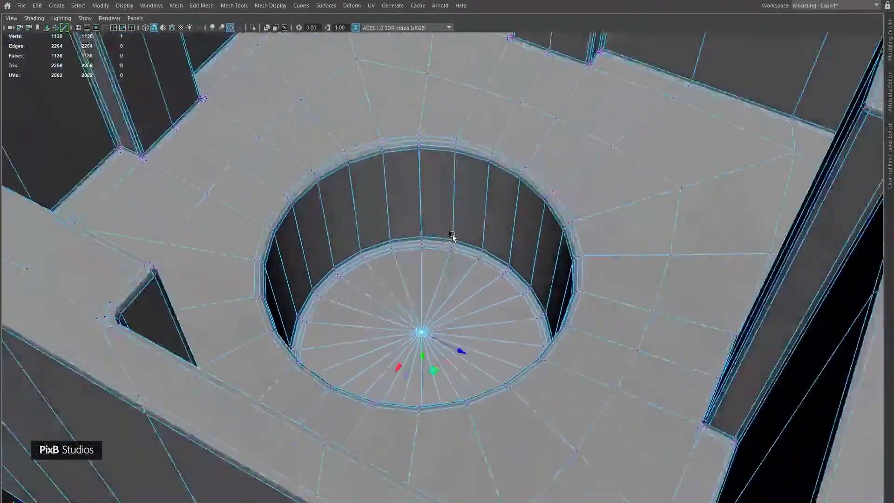
{"action": "left_click_drag", "start_coordinate": [421, 348], "coordinate": [423, 253]}
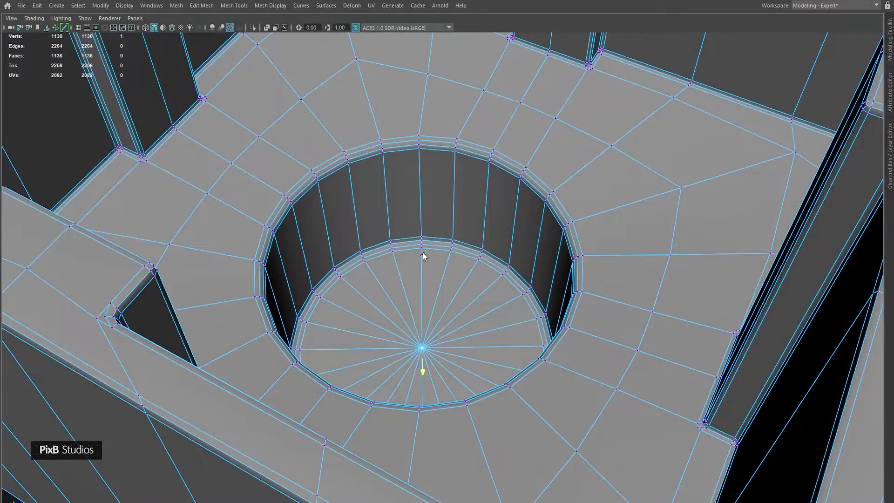
Step: Return to object mode and examine the recess and inner columns with and without the smooth preview
{"action": "right_click_drag", "start_coordinate": [427, 272], "coordinate": [551, 202]}
{"action": "key", "text": "3"}
{"action": "scroll", "coordinate": [551, 202], "scroll_direction": "down", "scroll_amount": 5}
{"action": "left_click", "coordinate": [758, 176]}
{"action": "left_click_drag", "start_coordinate": [640, 116], "coordinate": [563, 213], "text": "alt"}
{"action": "left_click", "coordinate": [564, 177]}
{"action": "key", "text": "1"}
{"action": "scroll", "coordinate": [564, 213], "scroll_direction": "up", "scroll_amount": 2}
{"action": "middle_click_drag", "start_coordinate": [563, 213], "coordinate": [562, 222], "text": "alt"}
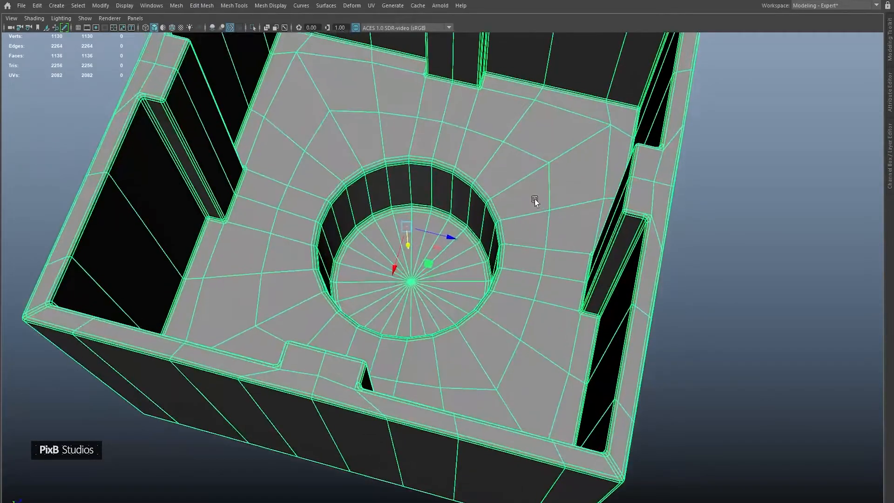
{"action": "right_click", "coordinate": [532, 183]}
{"action": "right_click_drag", "start_coordinate": [532, 183], "coordinate": [590, 134]}
{"action": "left_click_drag", "start_coordinate": [506, 183], "coordinate": [371, 166], "text": "alt"}
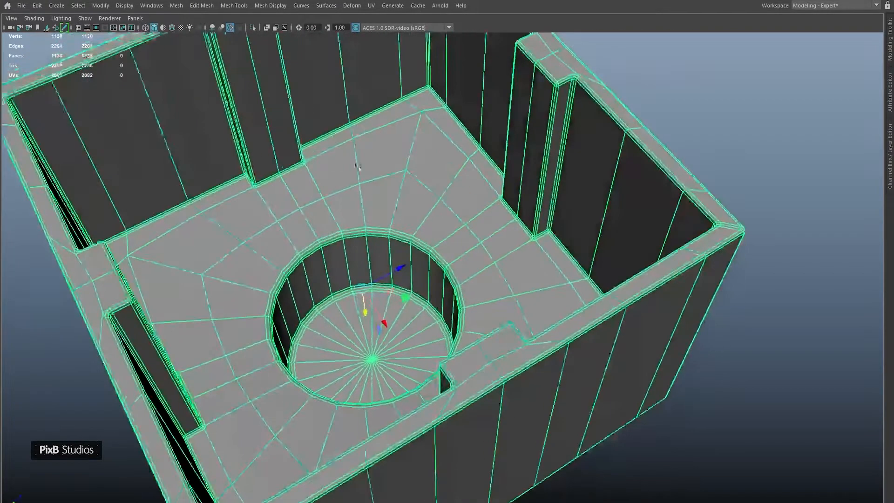
Step: Convert a floor edge loop around the recess to faces and add the outer floor faces along the walls
{"action": "scroll", "coordinate": [372, 168], "scroll_direction": "up", "scroll_amount": 1}
{"action": "right_click_drag", "start_coordinate": [392, 186], "coordinate": [393, 160]}
{"action": "double_click", "coordinate": [417, 173]}
{"action": "key", "text": "ctrl+F11"}
{"action": "left_click", "coordinate": [481, 155], "text": "shift"}
{"action": "left_click", "coordinate": [449, 111], "text": "shift"}
{"action": "left_click", "coordinate": [427, 90], "text": "shift"}
{"action": "left_click", "coordinate": [395, 103], "text": "shift"}
{"action": "left_click", "coordinate": [320, 125], "text": "shift"}
{"action": "left_click", "coordinate": [216, 195], "text": "shift"}
{"action": "left_click", "coordinate": [161, 204], "text": "shift"}
{"action": "left_click", "coordinate": [79, 243], "text": "shift"}
Step: Complete and correct the floor face selection along the remaining walls and column bases
{"action": "left_click_drag", "start_coordinate": [410, 201], "coordinate": [186, 224], "text": "alt"}
{"action": "middle_click_drag", "start_coordinate": [331, 95], "coordinate": [320, 213], "text": "alt"}
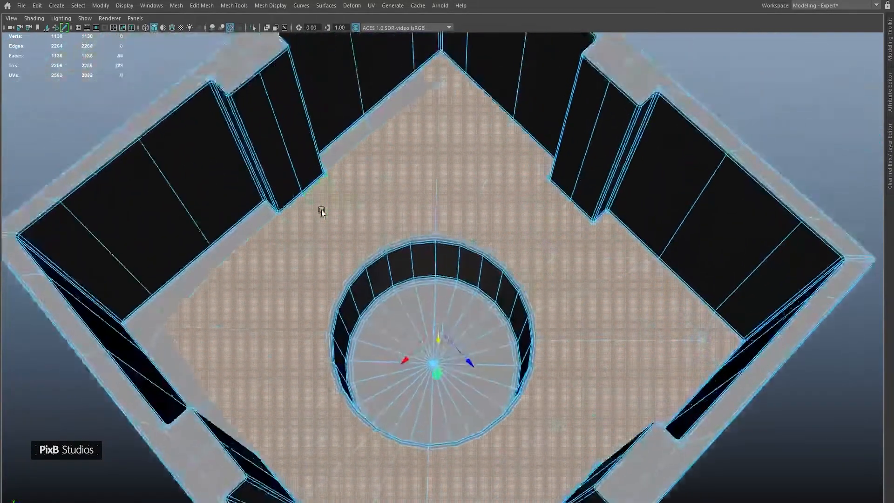
{"action": "left_click", "coordinate": [392, 112], "text": "shift"}
{"action": "left_click", "coordinate": [357, 133], "text": "shift"}
{"action": "left_click", "coordinate": [264, 220], "text": "shift"}
{"action": "left_click", "coordinate": [214, 259], "text": "shift"}
{"action": "left_click", "coordinate": [152, 309], "text": "shift"}
{"action": "left_click", "coordinate": [180, 361], "text": "shift"}
{"action": "left_click_drag", "start_coordinate": [444, 302], "coordinate": [335, 326], "text": "alt"}
{"action": "middle_click_drag", "start_coordinate": [328, 146], "coordinate": [352, 214], "text": "alt"}
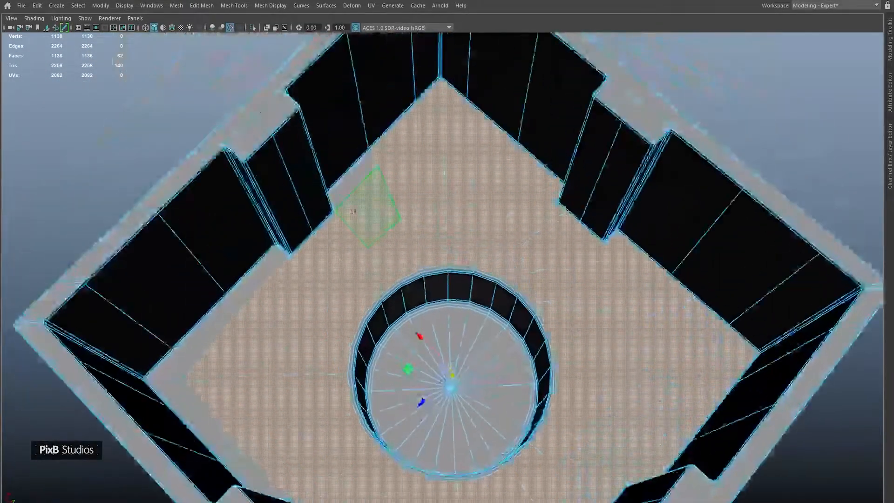
{"action": "left_click", "coordinate": [351, 191], "text": "shift"}
{"action": "left_click", "coordinate": [268, 263], "text": "shift"}
{"action": "left_click", "coordinate": [208, 329], "text": "shift"}
{"action": "left_click", "coordinate": [171, 368], "text": "shift"}
{"action": "left_click", "coordinate": [203, 399], "text": "shift"}
{"action": "left_click_drag", "start_coordinate": [209, 409], "coordinate": [425, 339], "text": "alt"}
{"action": "left_click", "coordinate": [286, 224], "text": "shift"}
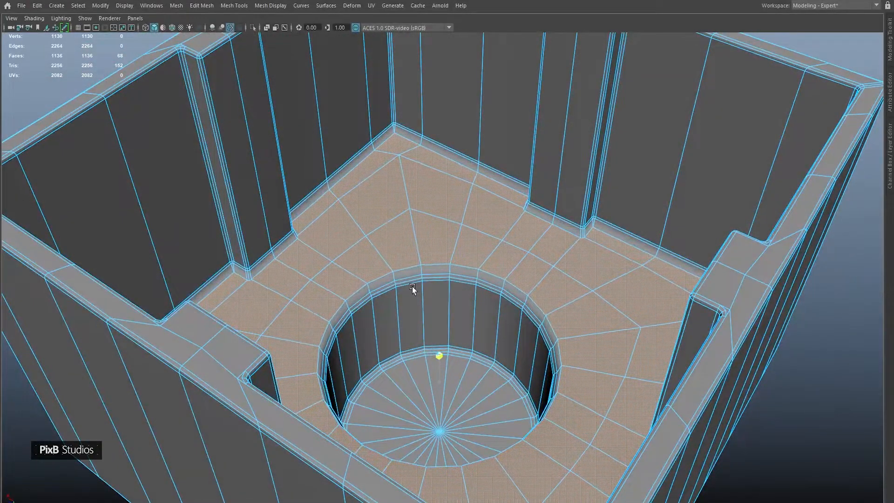
Step: Undo the last change, snap the pivot to an inner column's base corner, and flatten the selected floor faces vertically
{"action": "key", "text": "ctrl+z"}
{"action": "key", "text": "q"}
{"action": "key", "text": "w"}
{"action": "left_click", "coordinate": [586, 231]}
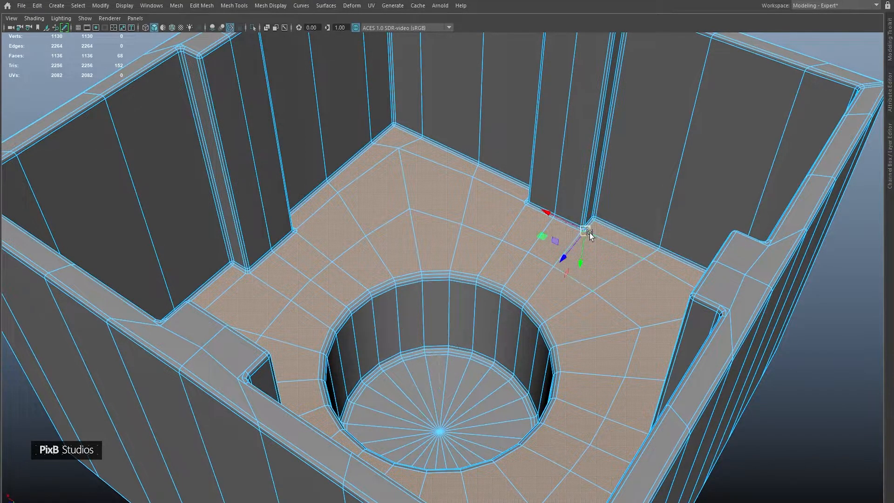
{"action": "left_click_drag", "start_coordinate": [580, 262], "coordinate": [560, 153]}
Step: Select the recess faces outward from the floor's centre, move them up to the flattened floor, and return to object mode
{"action": "right_click_drag", "start_coordinate": [443, 147], "coordinate": [506, 184], "text": "alt"}
{"action": "left_click_drag", "start_coordinate": [454, 192], "coordinate": [480, 188], "text": "alt"}
{"action": "right_click_drag", "start_coordinate": [495, 228], "coordinate": [367, 261]}
{"action": "left_click", "coordinate": [446, 348]}
{"action": "key", "text": "ctrl+F11"}
{"action": "key", "text": "shift+period"}
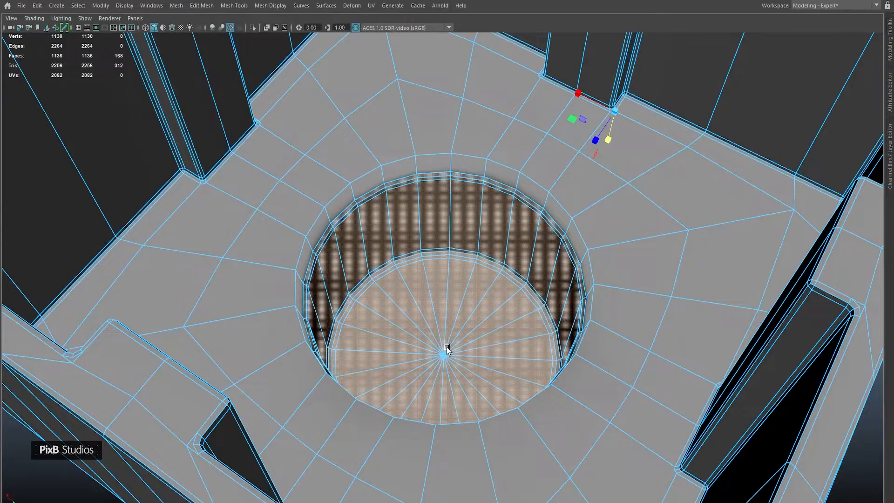
{"action": "key", "text": "d"}
{"action": "right_click_drag", "start_coordinate": [379, 353], "coordinate": [380, 382], "text": "ctrl+shift"}
{"action": "left_click_drag", "start_coordinate": [440, 343], "coordinate": [434, 331]}
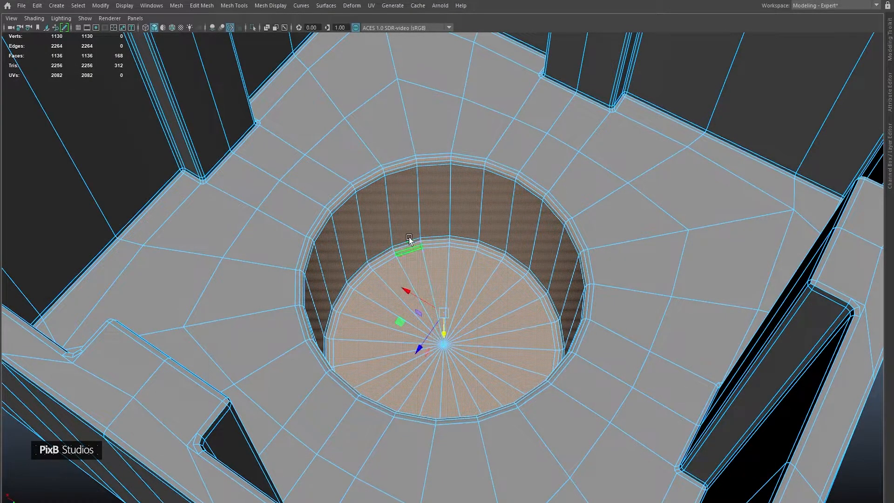
{"action": "key", "text": "F8"}
Step: Examine the smoothed box, then the unsmoothed wireframe around the floor and the inner columns
{"action": "scroll", "coordinate": [542, 143], "scroll_direction": "down", "scroll_amount": 7}
{"action": "key", "text": "3"}
{"action": "left_click", "coordinate": [664, 54]}
{"action": "left_click_drag", "start_coordinate": [665, 54], "coordinate": [615, 74], "text": "alt"}
{"action": "scroll", "coordinate": [568, 156], "scroll_direction": "up", "scroll_amount": 3}
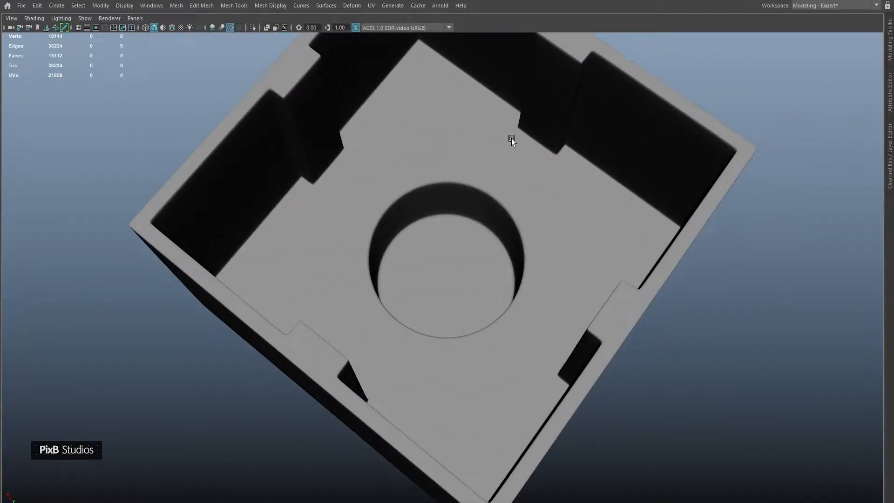
{"action": "left_click_drag", "start_coordinate": [511, 138], "coordinate": [505, 152], "text": "alt"}
{"action": "left_click", "coordinate": [481, 136]}
{"action": "middle_click_drag", "start_coordinate": [480, 137], "coordinate": [406, 175], "text": "alt"}
{"action": "scroll", "coordinate": [405, 174], "scroll_direction": "up", "scroll_amount": 3}
{"action": "scroll", "coordinate": [479, 196], "scroll_direction": "up", "scroll_amount": 1}
{"action": "key", "text": "1"}
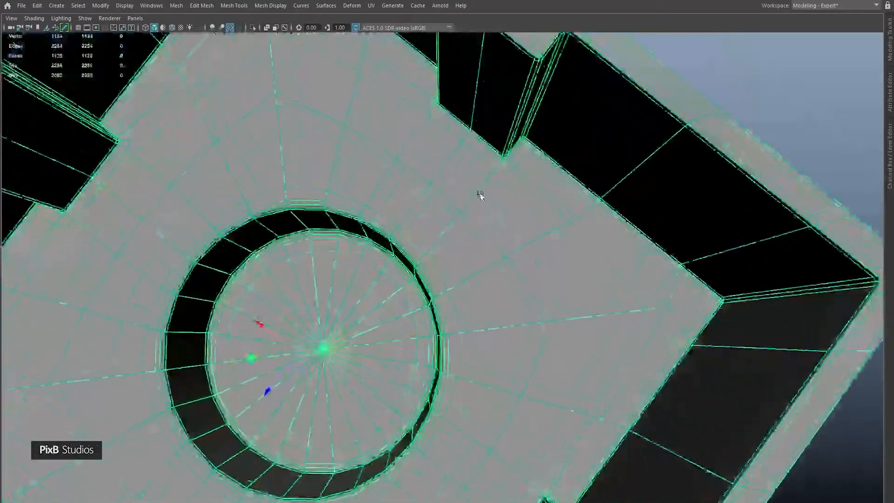
{"action": "middle_click_drag", "start_coordinate": [479, 196], "coordinate": [491, 230], "text": "alt"}
{"action": "scroll", "coordinate": [490, 229], "scroll_direction": "down", "scroll_amount": 2}
{"action": "left_click_drag", "start_coordinate": [465, 197], "coordinate": [404, 181], "text": "alt"}
{"action": "middle_click_drag", "start_coordinate": [404, 182], "coordinate": [557, 240], "text": "alt"}
{"action": "scroll", "coordinate": [465, 209], "scroll_direction": "up", "scroll_amount": 1}
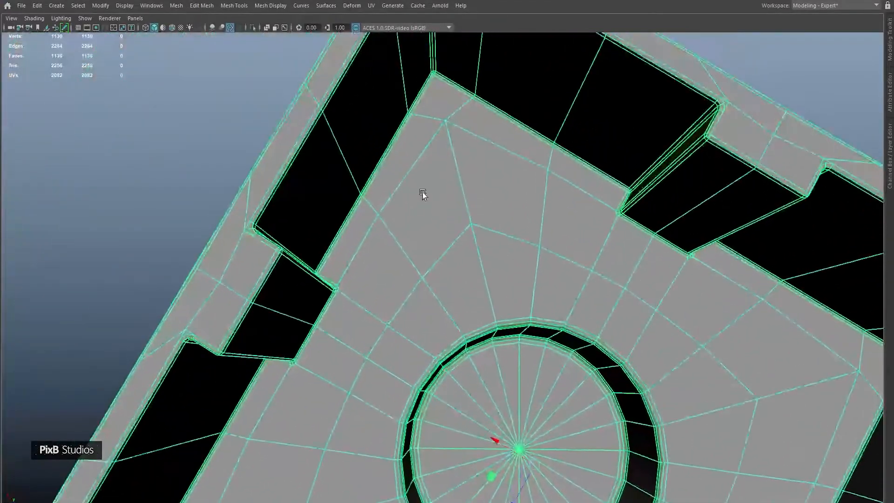
Step: Clean up the edges where an inner column's corner meets the wall's top rim
{"action": "middle_click_drag", "start_coordinate": [427, 195], "coordinate": [518, 205], "text": "alt"}
{"action": "scroll", "coordinate": [323, 161], "scroll_direction": "up", "scroll_amount": 2}
{"action": "left_click_drag", "start_coordinate": [323, 162], "coordinate": [467, 244], "text": "alt"}
{"action": "right_click_drag", "start_coordinate": [468, 244], "coordinate": [416, 223]}
{"action": "left_click", "coordinate": [389, 219]}
{"action": "left_click", "coordinate": [367, 214], "text": "shift"}
{"action": "left_click_drag", "start_coordinate": [363, 270], "coordinate": [404, 231], "text": "alt"}
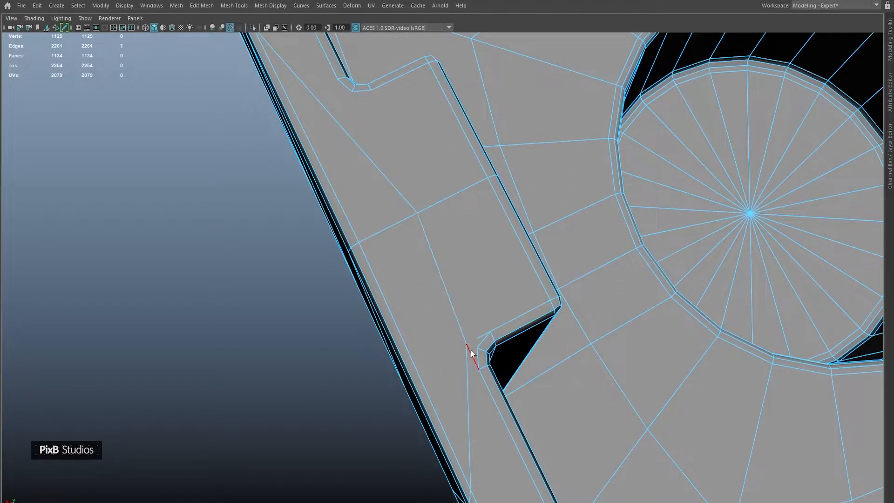
{"action": "right_click_drag", "start_coordinate": [483, 321], "coordinate": [439, 303], "text": "shift"}
{"action": "left_click_drag", "start_coordinate": [439, 303], "coordinate": [539, 260], "text": "alt"}
Step: Select the faces of the other three quarters of the box and delete them, keeping a single corner quarter
{"action": "key", "text": "space"}
{"action": "scroll", "coordinate": [531, 245], "scroll_direction": "down", "scroll_amount": 1}
{"action": "key", "text": "F11"}
{"action": "left_click_drag", "start_coordinate": [739, 118], "coordinate": [500, 470]}
{"action": "left_click_drag", "start_coordinate": [301, 145], "coordinate": [490, 501]}
{"action": "left_click_drag", "start_coordinate": [272, 144], "coordinate": [717, 309], "text": "ctrl+shift"}
{"action": "key", "text": "Delete"}
{"action": "middle_click_drag", "start_coordinate": [553, 299], "coordinate": [540, 269], "text": "alt"}
{"action": "key", "text": "space"}
{"action": "left_click_drag", "start_coordinate": [538, 269], "coordinate": [537, 243]}
Step: Replace the edges around one column's top corner with cuts from the corner to the outer rim and the open end
{"action": "left_click_drag", "start_coordinate": [462, 186], "coordinate": [519, 199], "text": "alt"}
{"action": "right_click_drag", "start_coordinate": [519, 200], "coordinate": [428, 194]}
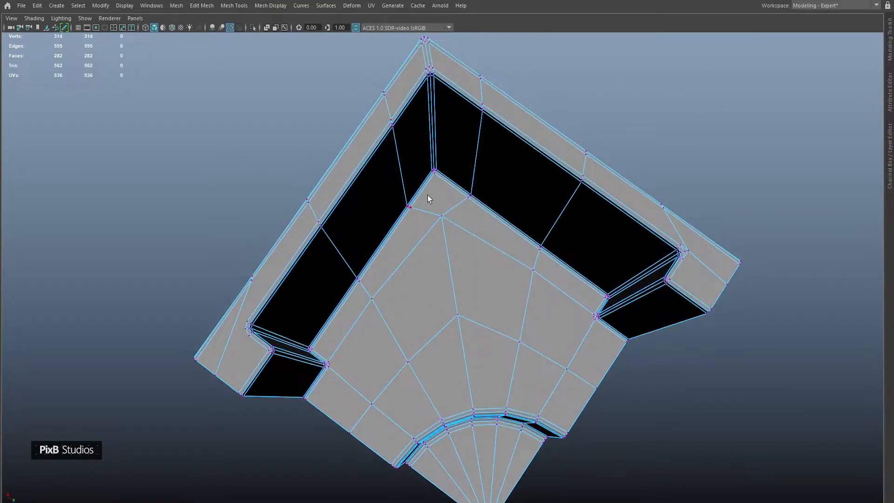
{"action": "middle_click_drag", "start_coordinate": [527, 200], "coordinate": [311, 183], "text": "alt"}
{"action": "right_click_drag", "start_coordinate": [311, 183], "coordinate": [536, 247], "text": "alt"}
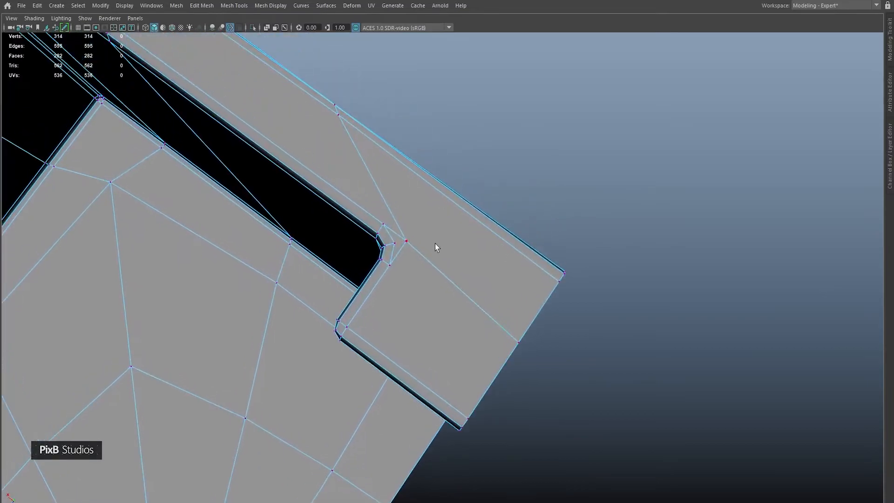
{"action": "right_click_drag", "start_coordinate": [425, 202], "coordinate": [381, 217]}
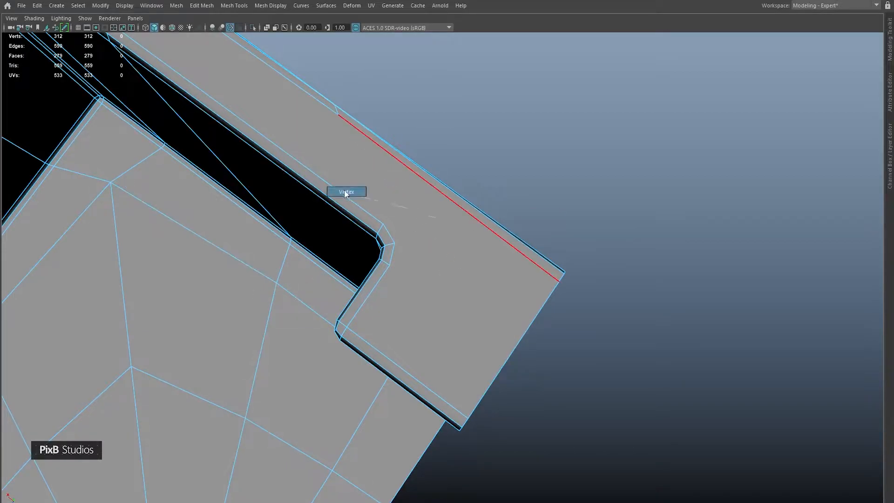
{"action": "left_click", "coordinate": [341, 131], "text": "shift"}
{"action": "right_click_drag", "start_coordinate": [342, 131], "coordinate": [342, 173], "text": "shift"}
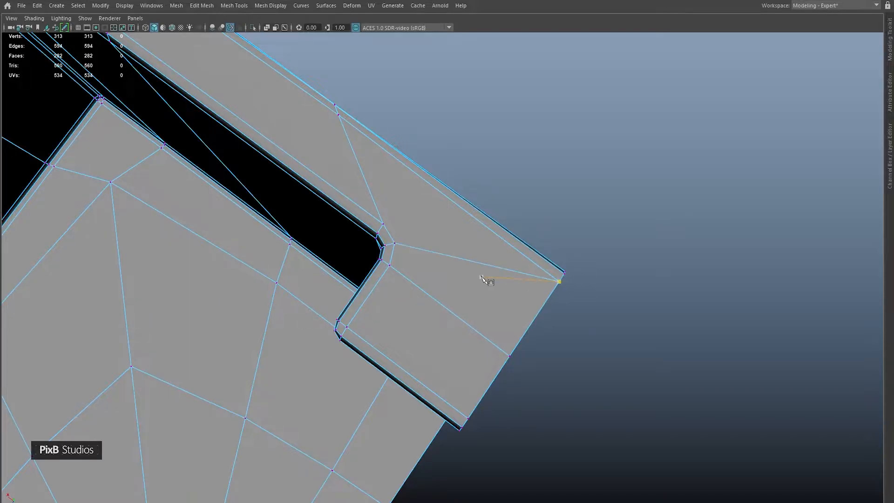
Step: Cut an edge from the same column's base corner to the nearby floor vertex
{"action": "scroll", "coordinate": [482, 278], "scroll_direction": "down", "scroll_amount": 3}
{"action": "left_click_drag", "start_coordinate": [492, 280], "coordinate": [429, 207], "text": "alt"}
{"action": "left_click_drag", "start_coordinate": [424, 247], "coordinate": [475, 279], "text": "alt"}
{"action": "middle_click_drag", "start_coordinate": [475, 279], "coordinate": [533, 259], "text": "alt"}
{"action": "scroll", "coordinate": [533, 258], "scroll_direction": "up", "scroll_amount": 4}
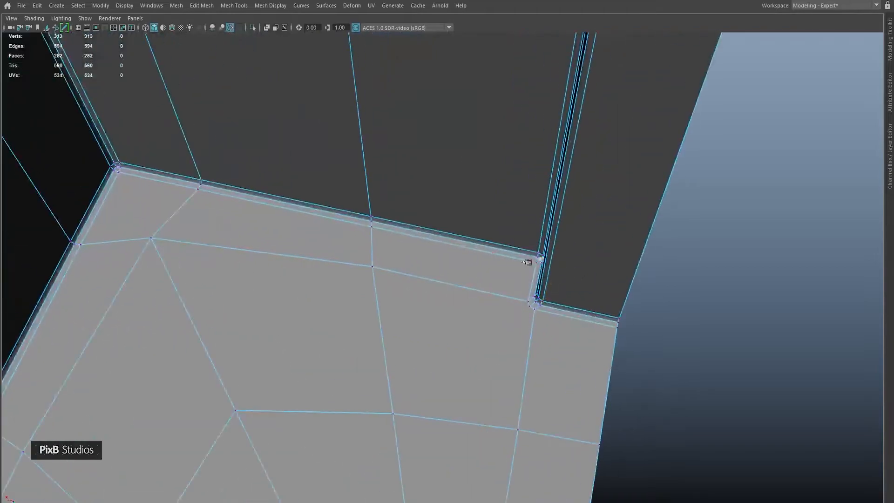
{"action": "left_click_drag", "start_coordinate": [540, 262], "coordinate": [502, 284], "text": "alt"}
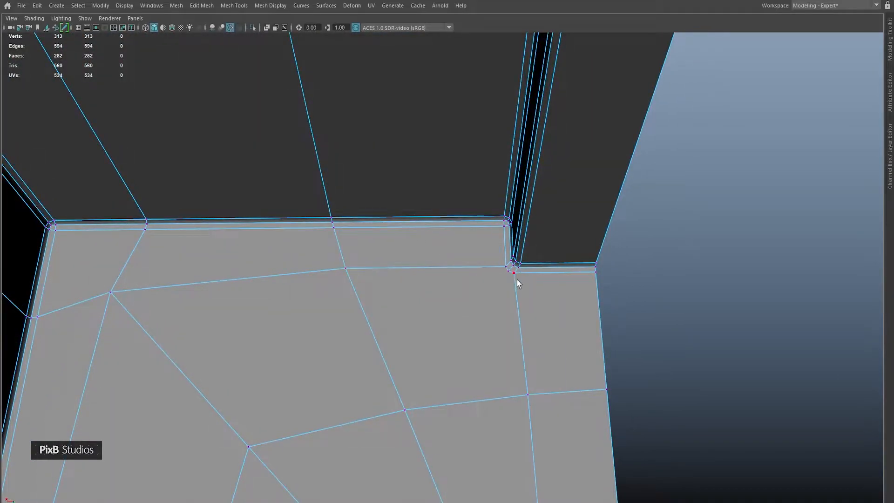
{"action": "right_click_drag", "start_coordinate": [443, 275], "coordinate": [434, 334], "text": "shift"}
{"action": "scroll", "coordinate": [530, 298], "scroll_direction": "down", "scroll_amount": 2}
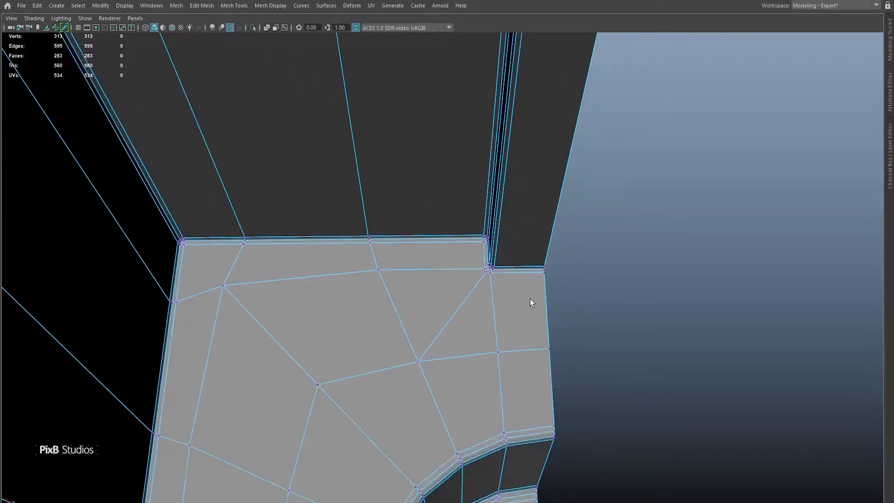
Step: Cut a matching floor edge from the opposite column's base corner, then preview the quarter smoothed in object mode
{"action": "scroll", "coordinate": [529, 298], "scroll_direction": "down", "scroll_amount": 4}
{"action": "left_click_drag", "start_coordinate": [562, 322], "coordinate": [507, 318], "text": "alt"}
{"action": "left_click_drag", "start_coordinate": [431, 292], "coordinate": [457, 284], "text": "alt"}
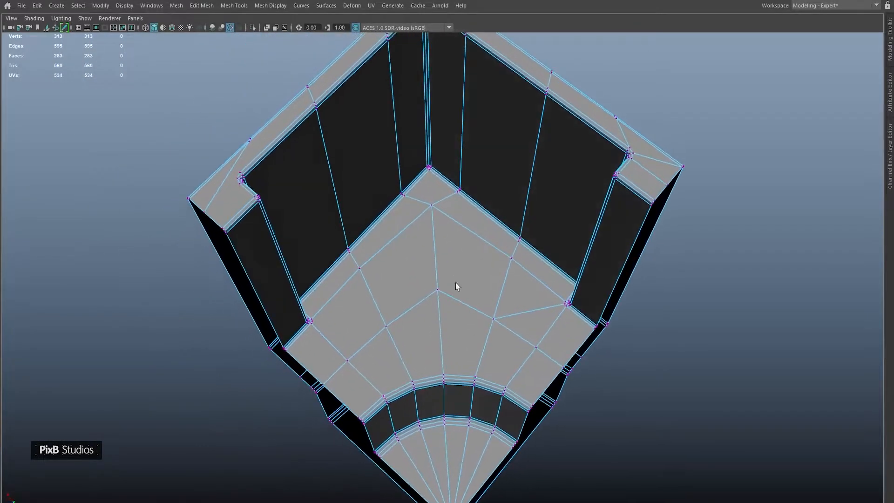
{"action": "scroll", "coordinate": [301, 316], "scroll_direction": "up", "scroll_amount": 2}
{"action": "left_click", "coordinate": [368, 338], "text": "shift"}
{"action": "key", "text": "g"}
{"action": "right_click_drag", "start_coordinate": [363, 339], "coordinate": [493, 252]}
{"action": "key", "text": "3"}
{"action": "scroll", "coordinate": [532, 240], "scroll_direction": "down", "scroll_amount": 5}
{"action": "left_click_drag", "start_coordinate": [532, 240], "coordinate": [445, 253], "text": "alt"}
{"action": "scroll", "coordinate": [344, 261], "scroll_direction": "up", "scroll_amount": 1}
{"action": "middle_click_drag", "start_coordinate": [342, 261], "coordinate": [466, 214], "text": "alt"}
{"action": "key", "text": "1"}
Step: Remove the diagonal edge on the opposite column's top rim and cut new edges from its corner across the rim
{"action": "left_click_drag", "start_coordinate": [468, 217], "coordinate": [479, 265], "text": "alt"}
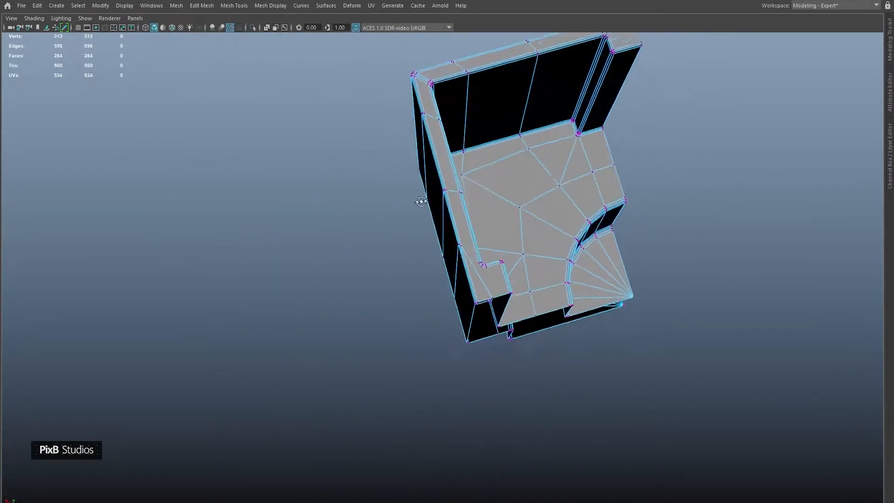
{"action": "scroll", "coordinate": [575, 285], "scroll_direction": "up", "scroll_amount": 4}
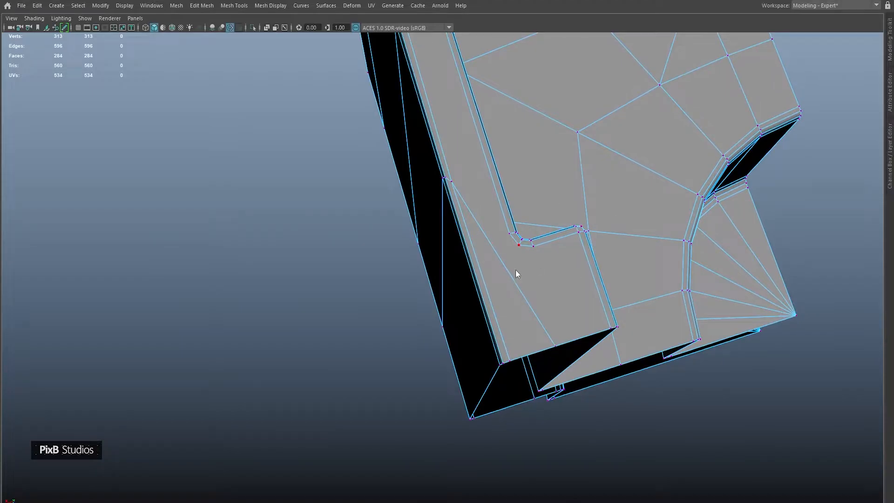
{"action": "right_click_drag", "start_coordinate": [554, 251], "coordinate": [420, 307], "text": "shift"}
{"action": "middle_click_drag", "start_coordinate": [420, 307], "coordinate": [372, 309], "text": "alt"}
{"action": "scroll", "coordinate": [491, 273], "scroll_direction": "up", "scroll_amount": 2}
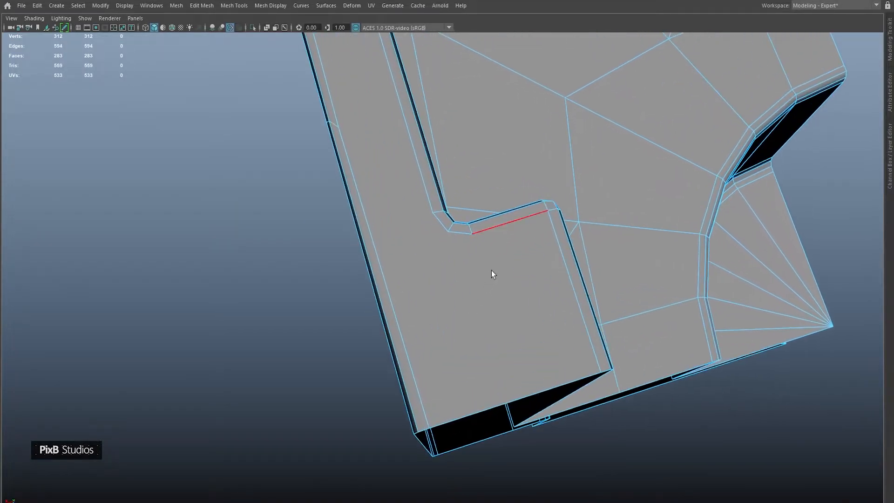
{"action": "left_click", "coordinate": [472, 234]}
{"action": "right_click", "coordinate": [517, 395]}
{"action": "middle_click_drag", "start_coordinate": [414, 235], "coordinate": [426, 262], "text": "alt"}
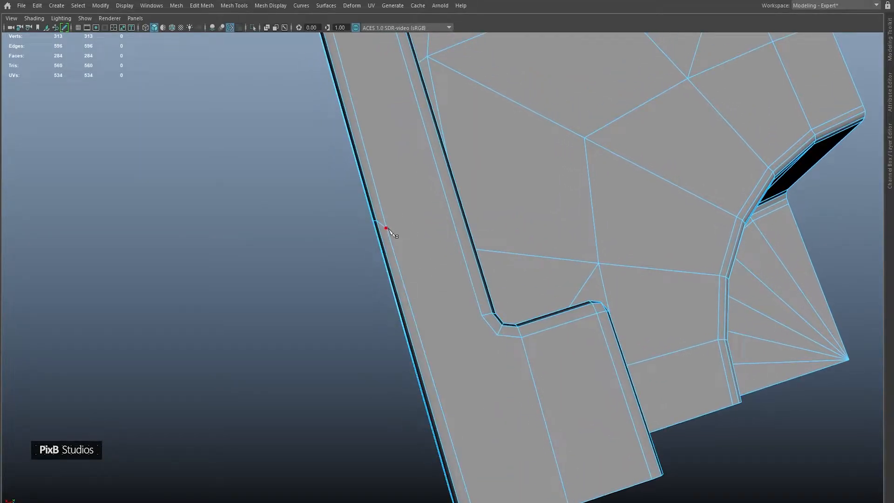
{"action": "left_click", "coordinate": [496, 365]}
{"action": "left_click_drag", "start_coordinate": [496, 365], "coordinate": [465, 319], "text": "alt"}
Step: Return to object mode and examine the quarter with the smooth preview on, then off again
{"action": "right_click_drag", "start_coordinate": [475, 269], "coordinate": [529, 236]}
{"action": "left_click_drag", "start_coordinate": [529, 236], "coordinate": [465, 164], "text": "alt"}
{"action": "key", "text": "3"}
{"action": "key", "text": "f"}
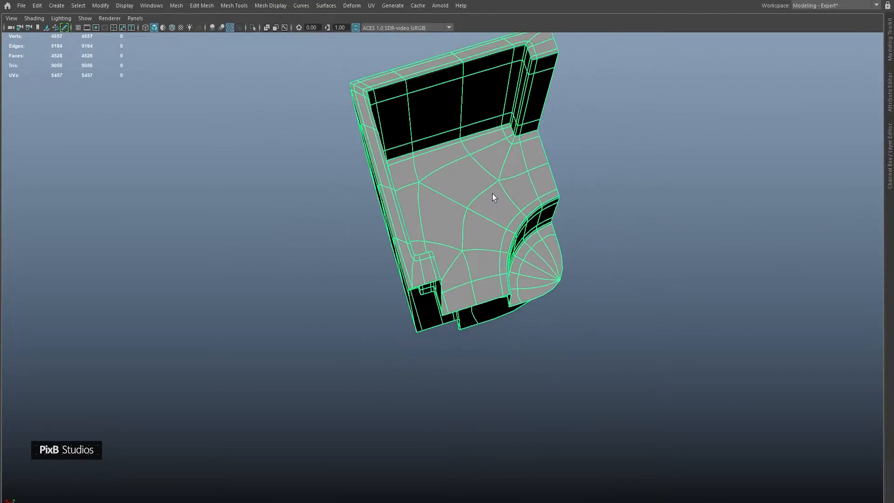
{"action": "left_click_drag", "start_coordinate": [493, 194], "coordinate": [454, 274], "text": "alt"}
{"action": "left_click", "coordinate": [604, 242]}
{"action": "left_click_drag", "start_coordinate": [604, 242], "coordinate": [548, 151], "text": "alt"}
{"action": "left_click", "coordinate": [455, 237]}
{"action": "key", "text": "1"}
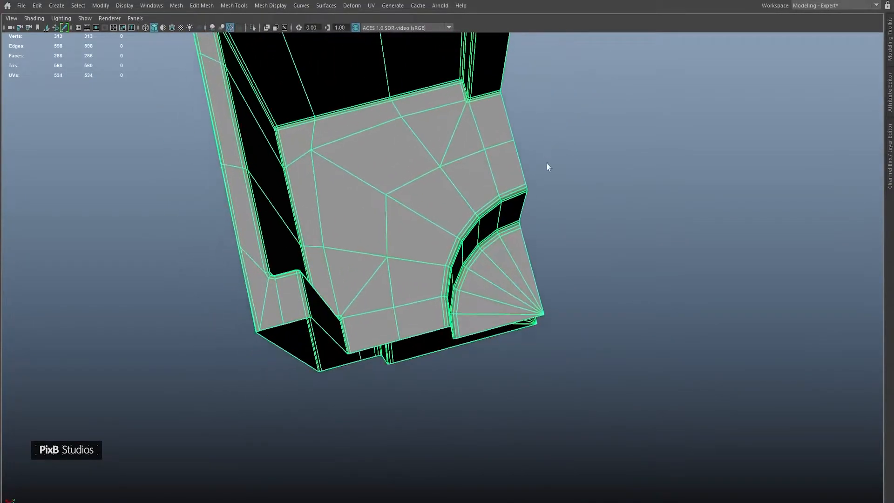
Step: Adjust the quarter's pivot, then mirror it across the X axis with merged borders to form half the box
{"action": "right_click_drag", "start_coordinate": [441, 222], "coordinate": [578, 293], "text": "alt"}
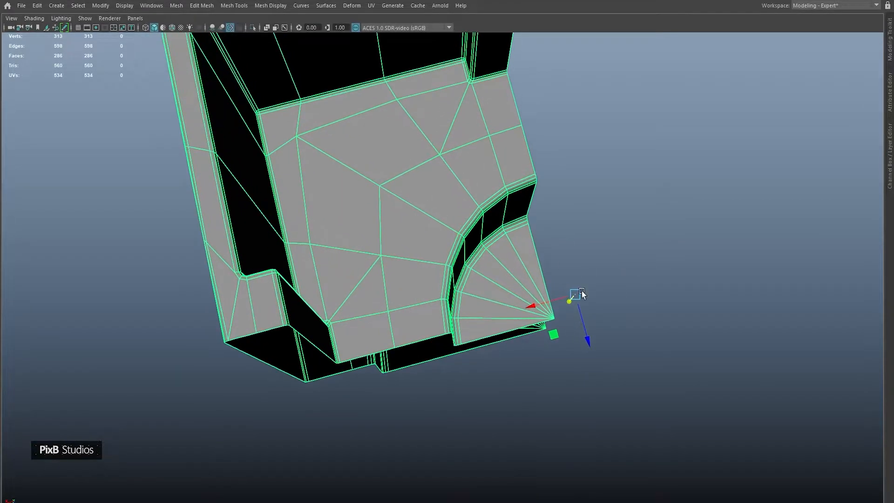
{"action": "middle_click_drag", "start_coordinate": [578, 293], "coordinate": [545, 251], "text": "alt"}
{"action": "key", "text": "d"}
{"action": "middle_click_drag", "start_coordinate": [646, 241], "coordinate": [661, 294]}
{"action": "right_click_drag", "start_coordinate": [584, 185], "coordinate": [570, 284], "text": "shift"}
{"action": "left_click", "coordinate": [739, 181]}
{"action": "left_click", "coordinate": [747, 181]}
{"action": "left_click", "coordinate": [740, 196]}
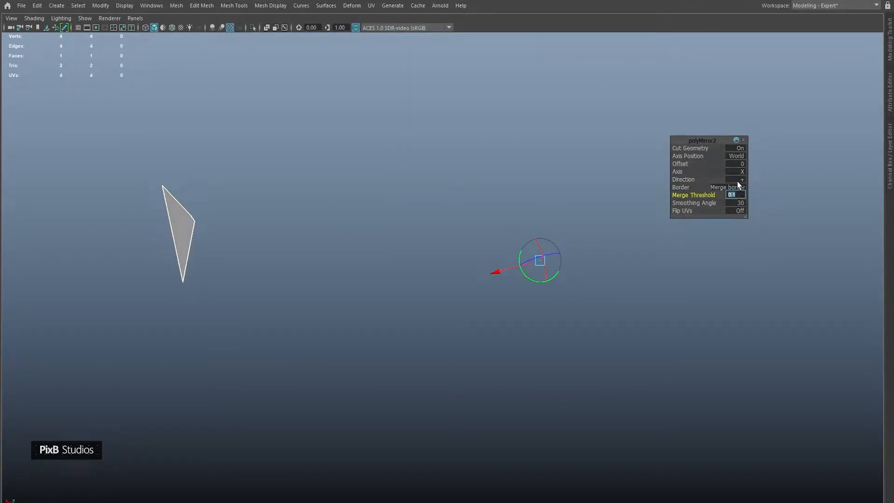
{"action": "left_click", "coordinate": [759, 193]}
{"action": "left_click_drag", "start_coordinate": [561, 219], "coordinate": [513, 152], "text": "alt"}
{"action": "key", "text": "w"}
{"action": "left_click", "coordinate": [543, 212]}
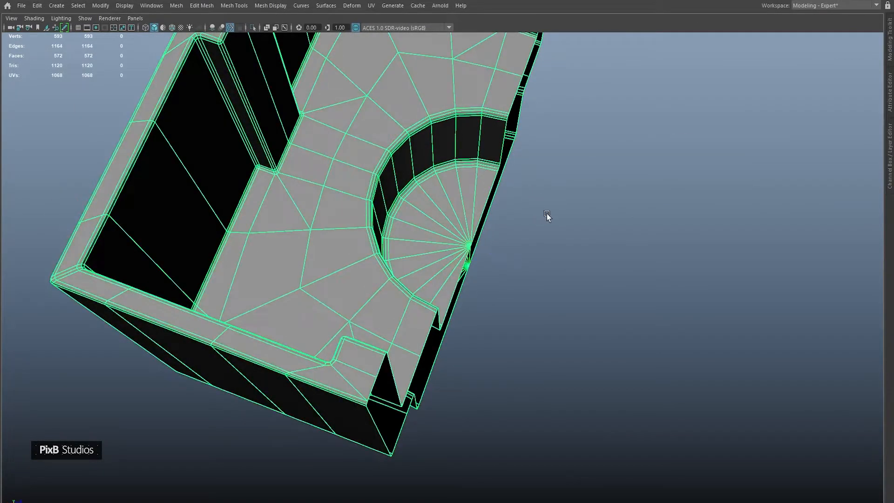
Step: Mirror the half box across its object Z axis, merging borders with a 0.1 threshold, to complete the box
{"action": "right_click_drag", "start_coordinate": [567, 183], "coordinate": [557, 339], "text": "shift"}
{"action": "right_click_drag", "start_coordinate": [548, 293], "coordinate": [547, 293], "text": "shift"}
{"action": "left_click", "coordinate": [735, 158]}
{"action": "left_click", "coordinate": [744, 172]}
{"action": "left_click", "coordinate": [743, 179]}
{"action": "left_click", "coordinate": [755, 183]}
{"action": "left_click", "coordinate": [739, 195]}
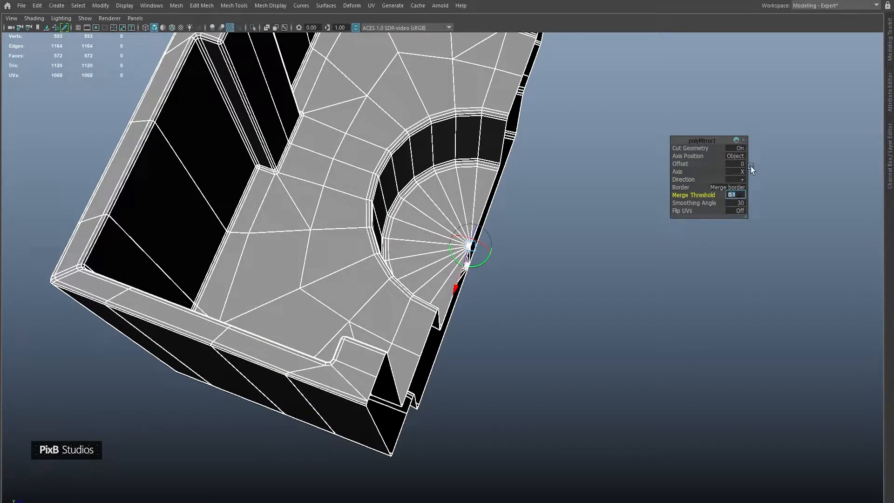
{"action": "left_click", "coordinate": [742, 172]}
{"action": "left_click", "coordinate": [754, 195]}
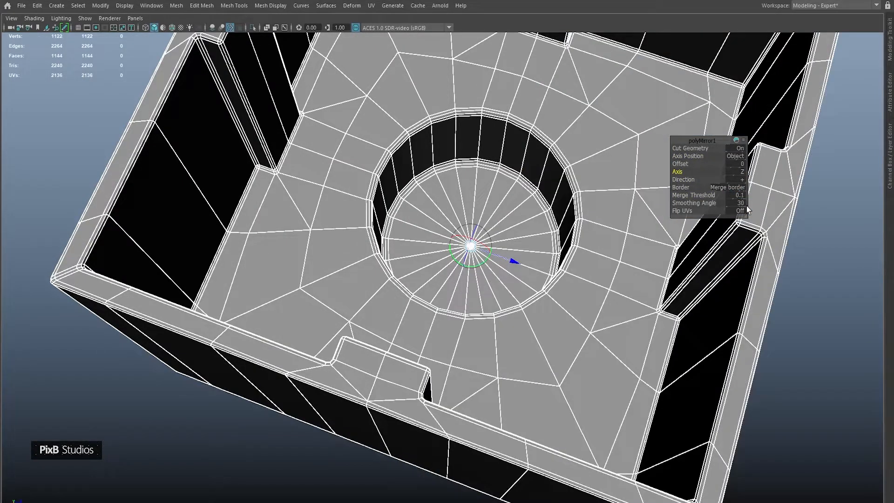
{"action": "scroll", "coordinate": [591, 271], "scroll_direction": "down", "scroll_amount": 2}
{"action": "left_click", "coordinate": [590, 270]}
Step: Examine the full box with the smooth preview on, then inspect its unsmoothed outer side and cylinder
{"action": "key", "text": "3"}
{"action": "scroll", "coordinate": [581, 270], "scroll_direction": "down", "scroll_amount": 6}
{"action": "left_click", "coordinate": [582, 254]}
{"action": "left_click_drag", "start_coordinate": [582, 254], "coordinate": [550, 282], "text": "alt"}
{"action": "left_click", "coordinate": [550, 284]}
{"action": "key", "text": "1"}
{"action": "left_click_drag", "start_coordinate": [595, 258], "coordinate": [488, 282], "text": "alt"}
{"action": "scroll", "coordinate": [470, 242], "scroll_direction": "up", "scroll_amount": 2}
{"action": "middle_click_drag", "start_coordinate": [451, 212], "coordinate": [474, 216], "text": "alt"}
{"action": "key", "text": "q"}
{"action": "left_click_drag", "start_coordinate": [482, 205], "coordinate": [491, 160], "text": "alt"}
{"action": "scroll", "coordinate": [462, 278], "scroll_direction": "up", "scroll_amount": 3}
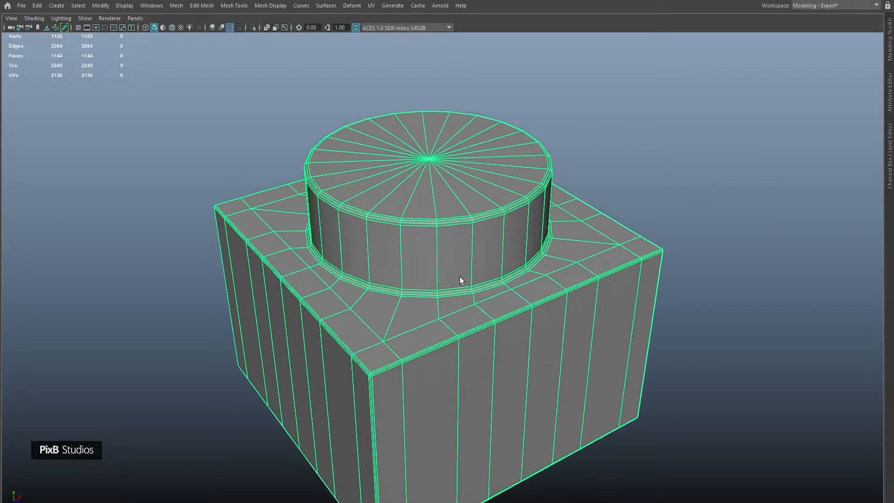
Step: Insert a centred edge loop around the box's outer walls and bevel it into two loops
{"action": "left_click_drag", "start_coordinate": [461, 277], "coordinate": [494, 175], "text": "alt"}
{"action": "key", "text": "ctrl+shift+x"}
{"action": "middle_click", "coordinate": [441, 203], "text": "ctrl"}
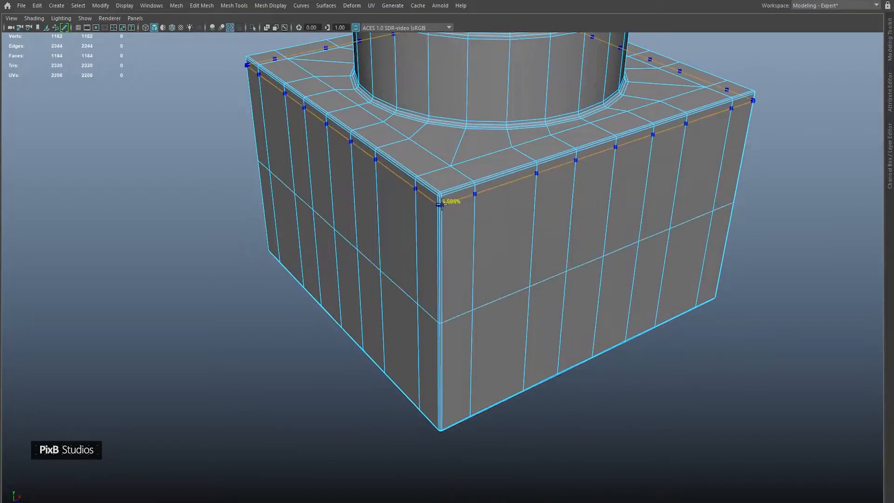
{"action": "key", "text": "ctrl+b"}
{"action": "left_click_drag", "start_coordinate": [381, 222], "coordinate": [538, 230]}
Step: Insert three more centred edge loops around the outer walls, in the gaps between the existing loops
{"action": "key", "text": "ctrl+shift+x"}
{"action": "middle_click", "coordinate": [514, 252], "text": "ctrl"}
{"action": "middle_click", "coordinate": [512, 239], "text": "ctrl"}
{"action": "middle_click", "coordinate": [515, 321], "text": "ctrl"}
Step: Insert a centred edge loop around the inner walls, bevel it into two, and add another loop midway between them
{"action": "left_click_drag", "start_coordinate": [565, 319], "coordinate": [545, 203], "text": "alt"}
{"action": "scroll", "coordinate": [543, 204], "scroll_direction": "up", "scroll_amount": 3}
{"action": "middle_click", "coordinate": [463, 206], "text": "ctrl"}
{"action": "key", "text": "ctrl+b"}
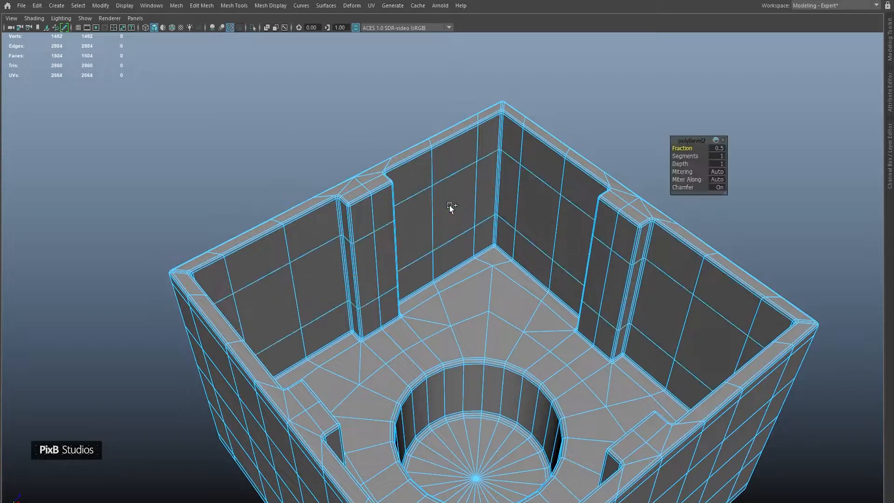
{"action": "middle_click_drag", "start_coordinate": [284, 181], "coordinate": [457, 201]}
{"action": "key", "text": "ctrl+shift+x"}
{"action": "middle_click", "coordinate": [438, 207], "text": "ctrl"}
Step: Preview the box smoothed and examine its outer side with the wireframe shown over the shading
{"action": "key", "text": "3"}
{"action": "key", "text": "q"}
{"action": "left_click", "coordinate": [681, 86]}
{"action": "right_click_drag", "start_coordinate": [670, 91], "coordinate": [570, 133], "text": "alt"}
{"action": "left_click_drag", "start_coordinate": [570, 133], "coordinate": [529, 238], "text": "alt"}
{"action": "right_click_drag", "start_coordinate": [529, 238], "coordinate": [534, 149], "text": "alt"}
{"action": "left_click_drag", "start_coordinate": [534, 150], "coordinate": [506, 158], "text": "alt"}
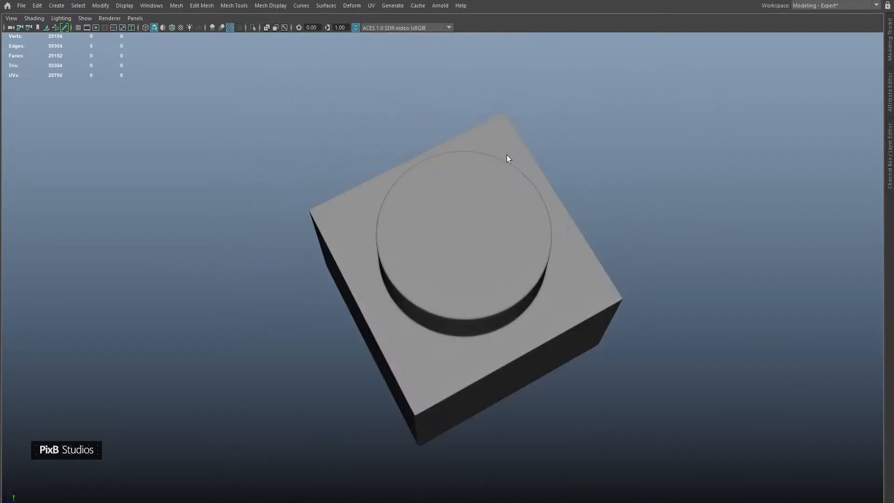
{"action": "left_click", "coordinate": [171, 28]}
{"action": "left_click_drag", "start_coordinate": [266, 139], "coordinate": [291, 121], "text": "alt"}
{"action": "right_click_drag", "start_coordinate": [291, 122], "coordinate": [465, 156], "text": "alt"}
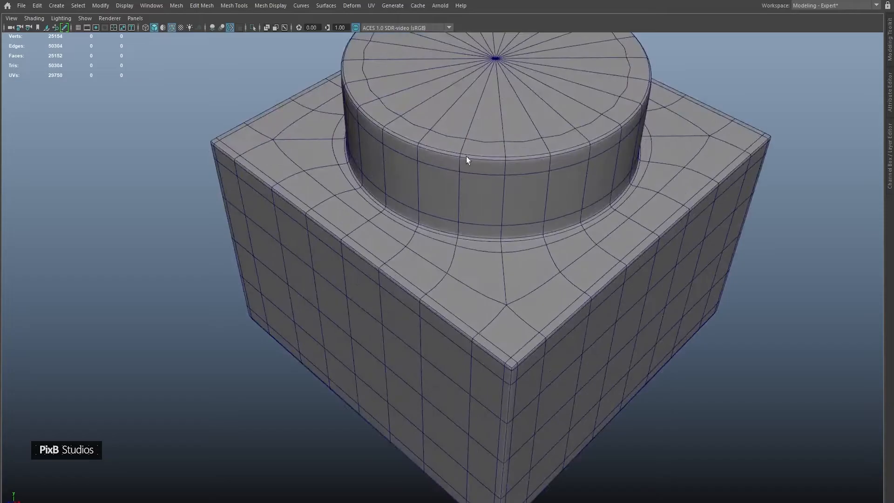
Step: Inset the 24 faces of the cylinder's outer cap twice with inward-scaled extrusions, forming two concentric rings
{"action": "left_click", "coordinate": [481, 107]}
{"action": "key", "text": "1"}
{"action": "middle_click_drag", "start_coordinate": [483, 104], "coordinate": [438, 208], "text": "alt"}
{"action": "right_click_drag", "start_coordinate": [443, 160], "coordinate": [417, 167]}
{"action": "key", "text": "ctrl+F11"}
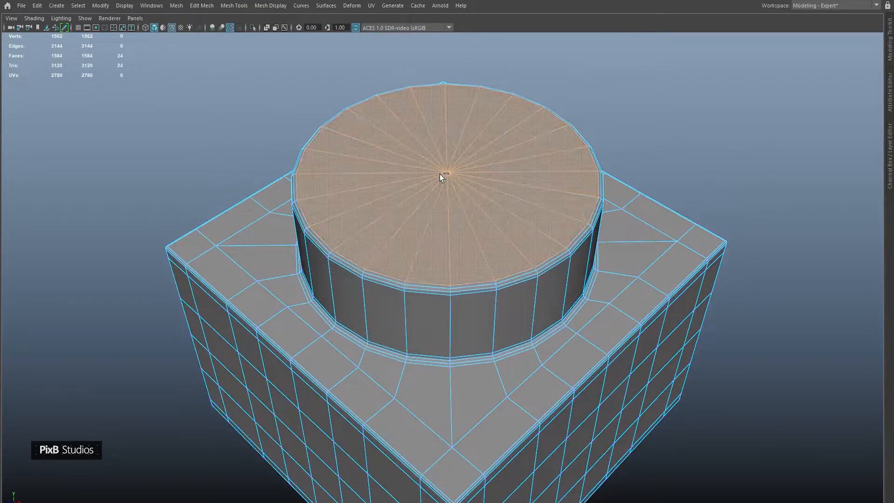
{"action": "key", "text": "ctrl+e"}
{"action": "left_click_drag", "start_coordinate": [438, 175], "coordinate": [381, 167]}
{"action": "key", "text": "ctrl+e"}
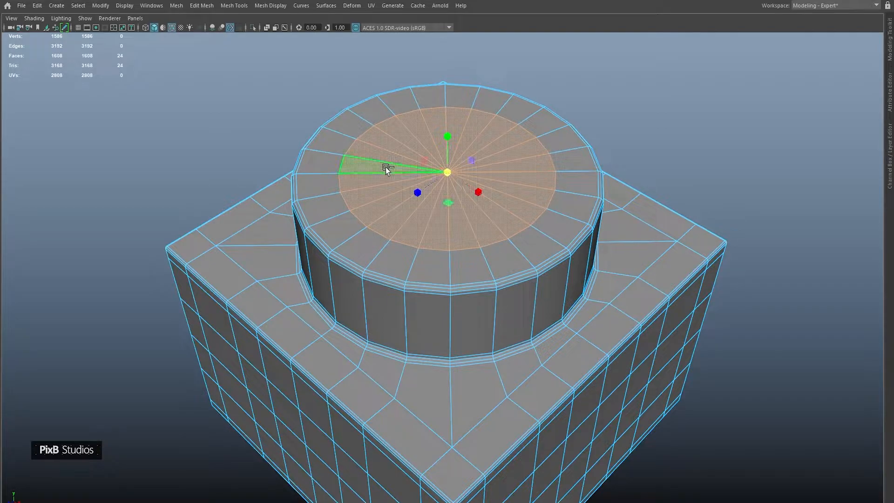
{"action": "left_click_drag", "start_coordinate": [445, 172], "coordinate": [379, 161]}
{"action": "key", "text": "F8"}
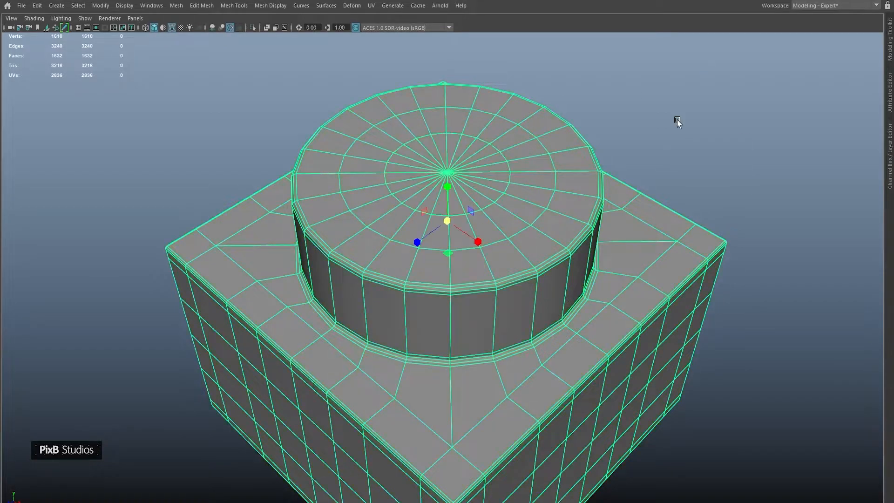
Step: Check the box's interior smoothed, then inset the 24 recess floor faces once with an inward-scaled extrusion
{"action": "key", "text": "3"}
{"action": "left_click", "coordinate": [674, 121]}
{"action": "scroll", "coordinate": [674, 122], "scroll_direction": "down", "scroll_amount": 5}
{"action": "left_click_drag", "start_coordinate": [523, 235], "coordinate": [482, 104], "text": "alt"}
{"action": "scroll", "coordinate": [481, 105], "scroll_direction": "up", "scroll_amount": 4}
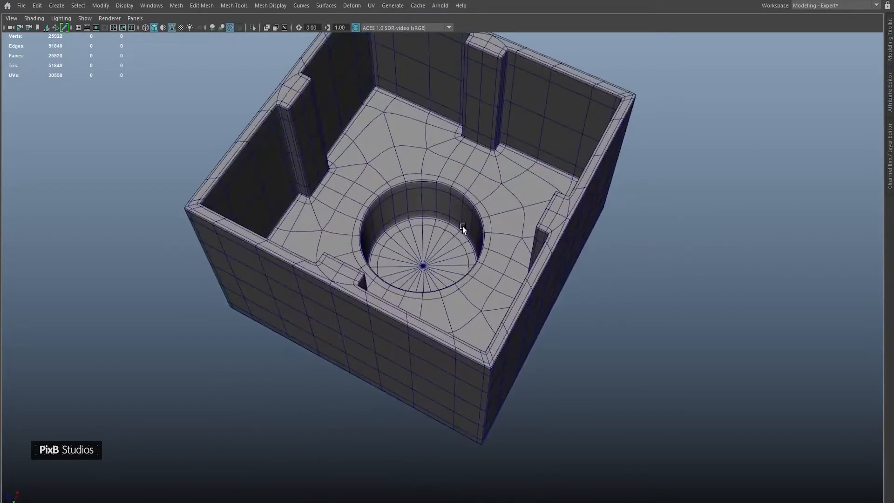
{"action": "left_click", "coordinate": [462, 226]}
{"action": "key", "text": "1"}
{"action": "scroll", "coordinate": [506, 254], "scroll_direction": "up", "scroll_amount": 3}
{"action": "scroll", "coordinate": [506, 254], "scroll_direction": "up", "scroll_amount": 1}
{"action": "key", "text": "F9"}
{"action": "key", "text": "ctrl+F11"}
{"action": "left_click_drag", "start_coordinate": [412, 269], "coordinate": [390, 260]}
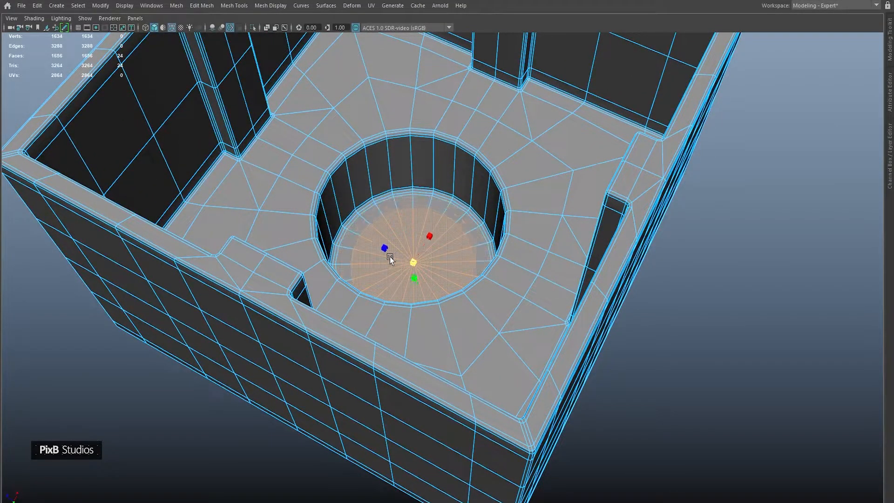
{"action": "key", "text": "F8"}
Step: Insert a centred edge loop around the recess wall and another around the outer cylinder wall, then preview the box smoothed
{"action": "scroll", "coordinate": [408, 142], "scroll_direction": "up", "scroll_amount": 1}
{"action": "key", "text": "ctrl+shift+x"}
{"action": "middle_click", "coordinate": [417, 152], "text": "ctrl"}
{"action": "scroll", "coordinate": [459, 138], "scroll_direction": "down", "scroll_amount": 2}
{"action": "left_click_drag", "start_coordinate": [458, 138], "coordinate": [437, 237], "text": "alt"}
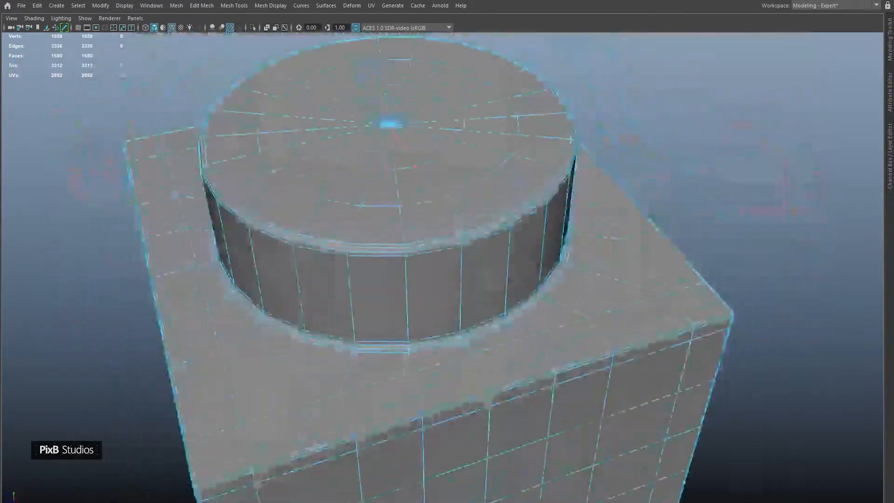
{"action": "middle_click", "coordinate": [452, 276], "text": "ctrl"}
{"action": "scroll", "coordinate": [452, 278], "scroll_direction": "down", "scroll_amount": 4}
{"action": "key", "text": "F8"}
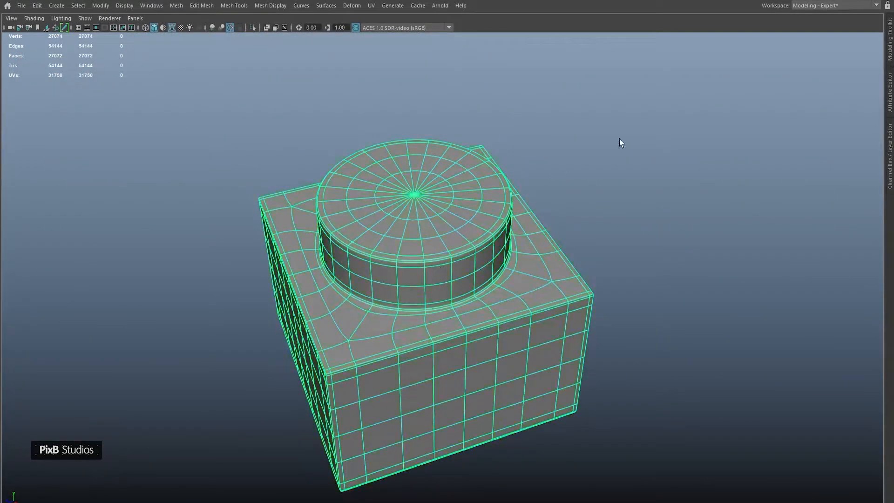
{"action": "scroll", "coordinate": [565, 160], "scroll_direction": "down", "scroll_amount": 3}
{"action": "key", "text": "3"}
{"action": "left_click_drag", "start_coordinate": [464, 177], "coordinate": [457, 160], "text": "alt"}
Step: Assign a new material to the box and deselect it
{"action": "right_click", "coordinate": [428, 199]}
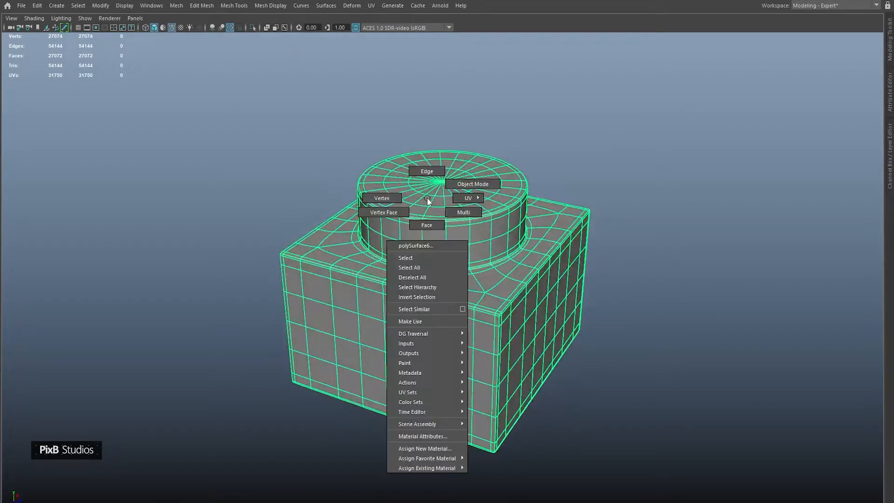
{"action": "left_click", "coordinate": [438, 449]}
{"action": "left_click", "coordinate": [370, 266]}
{"action": "right_click_drag", "start_coordinate": [409, 256], "coordinate": [545, 151]}
{"action": "left_click", "coordinate": [599, 125]}
{"action": "key", "text": "ctrl+a"}
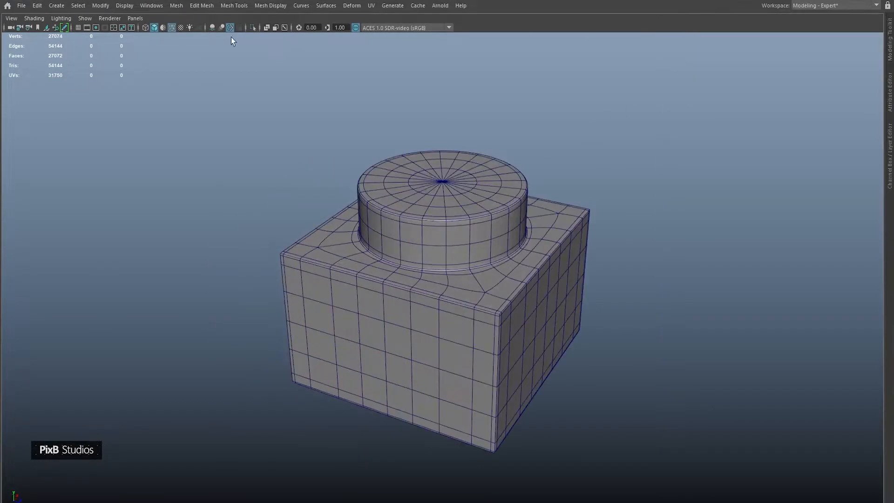
Step: Hide the wireframe overlay and inspect the smoothed shading inside the box around the recess and columns
{"action": "left_click", "coordinate": [172, 28]}
{"action": "mouse_move", "coordinate": [229, 107]}
{"action": "left_mouse_down", "text": "alt"}
{"action": "mouse_move", "coordinate": [237, 90]}
{"action": "mouse_move", "coordinate": [273, 74]}
{"action": "mouse_move", "coordinate": [335, 66]}
{"action": "mouse_move", "coordinate": [407, 88]}
{"action": "mouse_move", "coordinate": [423, 229]}
{"action": "mouse_move", "coordinate": [412, 154]}
{"action": "mouse_move", "coordinate": [413, 220]}
{"action": "mouse_move", "coordinate": [405, 191]}
{"action": "mouse_move", "coordinate": [391, 196]}
{"action": "left_mouse_up", "text": "alt"}
{"action": "right_click_drag", "start_coordinate": [390, 194], "coordinate": [397, 200], "text": "alt"}
{"action": "middle_click_drag", "start_coordinate": [396, 200], "coordinate": [447, 261], "text": "alt"}
{"action": "right_click_drag", "start_coordinate": [447, 260], "coordinate": [606, 355], "text": "alt"}
{"action": "left_click_drag", "start_coordinate": [607, 355], "coordinate": [448, 279], "text": "alt"}
{"action": "left_click", "coordinate": [455, 310]}
{"action": "right_click_drag", "start_coordinate": [455, 310], "coordinate": [541, 356], "text": "alt"}
Step: Compare the unsmoothed and smoothed floor shading around a column's base corner
{"action": "key", "text": "1"}
{"action": "left_click_drag", "start_coordinate": [566, 365], "coordinate": [497, 277], "text": "alt"}
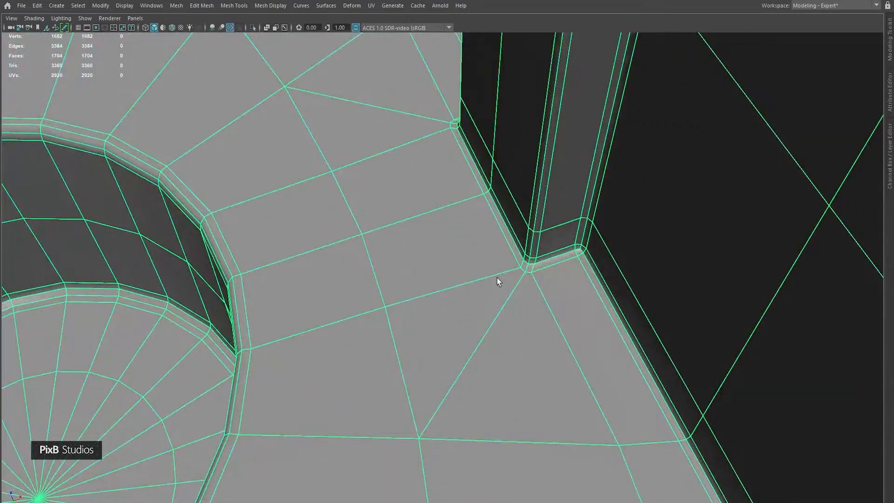
{"action": "right_click_drag", "start_coordinate": [488, 272], "coordinate": [433, 251], "text": "alt"}
{"action": "middle_click_drag", "start_coordinate": [433, 247], "coordinate": [478, 247], "text": "alt"}
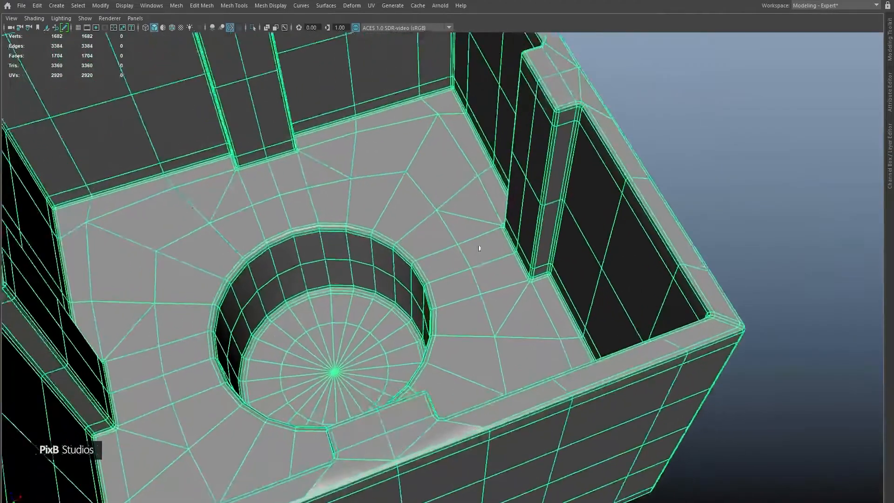
{"action": "left_click_drag", "start_coordinate": [465, 154], "coordinate": [451, 172], "text": "alt"}
{"action": "right_click_drag", "start_coordinate": [450, 189], "coordinate": [515, 216]}
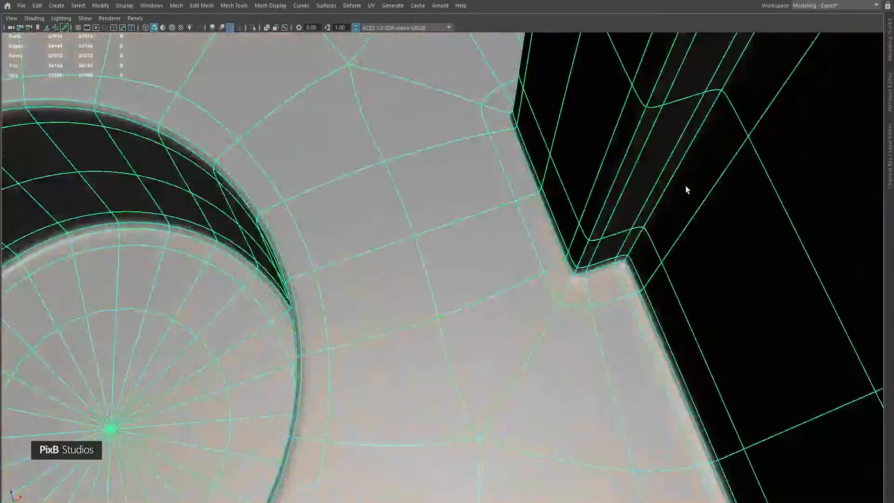
{"action": "scroll", "coordinate": [685, 190], "scroll_direction": "down", "scroll_amount": 4}
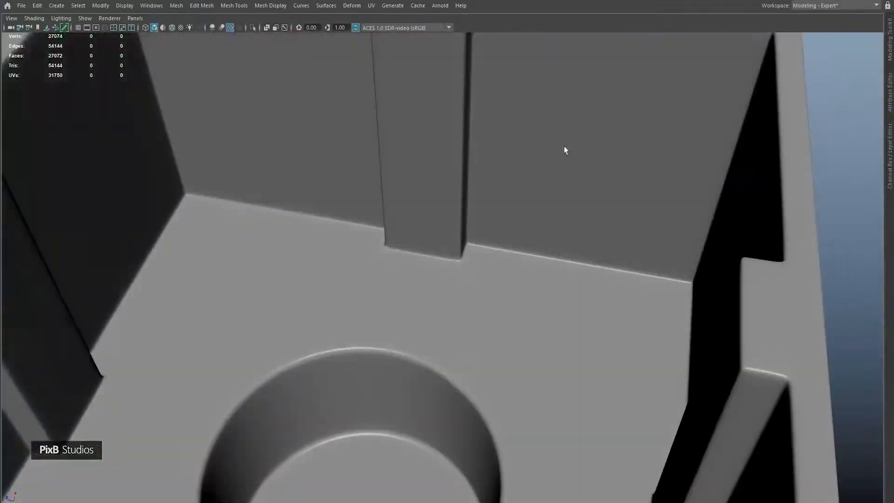
{"action": "scroll", "coordinate": [502, 254], "scroll_direction": "up", "scroll_amount": 5}
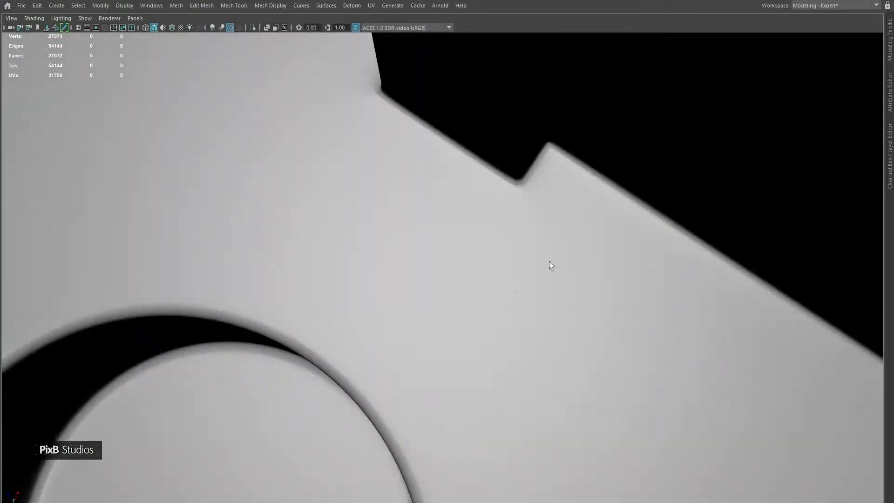
{"action": "middle_click_drag", "start_coordinate": [549, 261], "coordinate": [498, 271], "text": "alt"}
{"action": "left_click_drag", "start_coordinate": [498, 271], "coordinate": [526, 255], "text": "alt"}
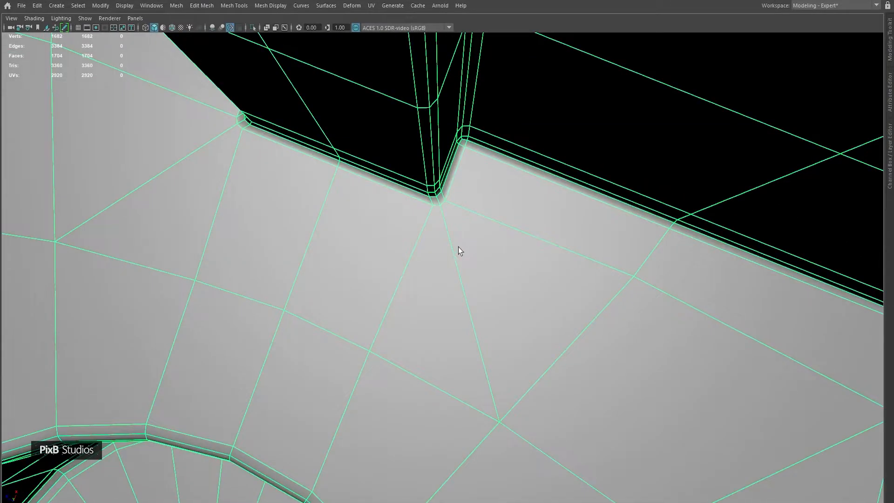
{"action": "scroll", "coordinate": [458, 247], "scroll_direction": "down", "scroll_amount": 5}
Step: Switch the box to face selection and display it with the default material
{"action": "right_click", "coordinate": [473, 222]}
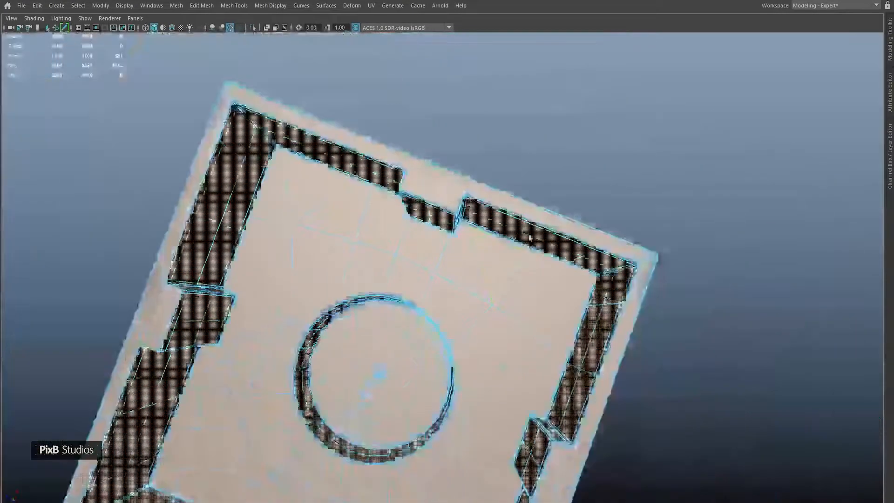
{"action": "left_click_drag", "start_coordinate": [511, 265], "coordinate": [462, 234], "text": "alt"}
{"action": "left_click", "coordinate": [669, 208]}
{"action": "middle_click_drag", "start_coordinate": [655, 261], "coordinate": [681, 226], "text": "alt"}
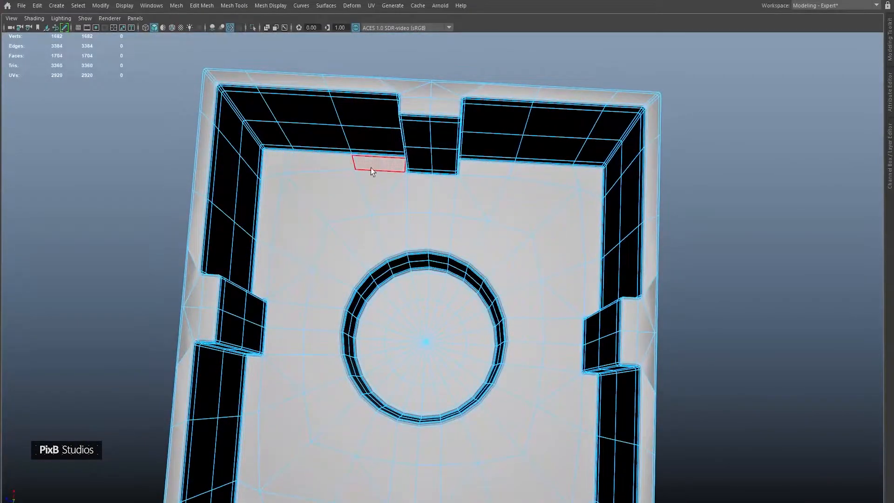
{"action": "mouse_move", "coordinate": [510, 233]}
{"action": "middle_mouse_down", "text": "alt"}
{"action": "mouse_move", "coordinate": [498, 214]}
{"action": "mouse_move", "coordinate": [501, 227]}
{"action": "middle_mouse_up", "text": "alt"}
{"action": "left_click", "coordinate": [163, 28]}
{"action": "scroll", "coordinate": [368, 180], "scroll_direction": "up", "scroll_amount": 2}
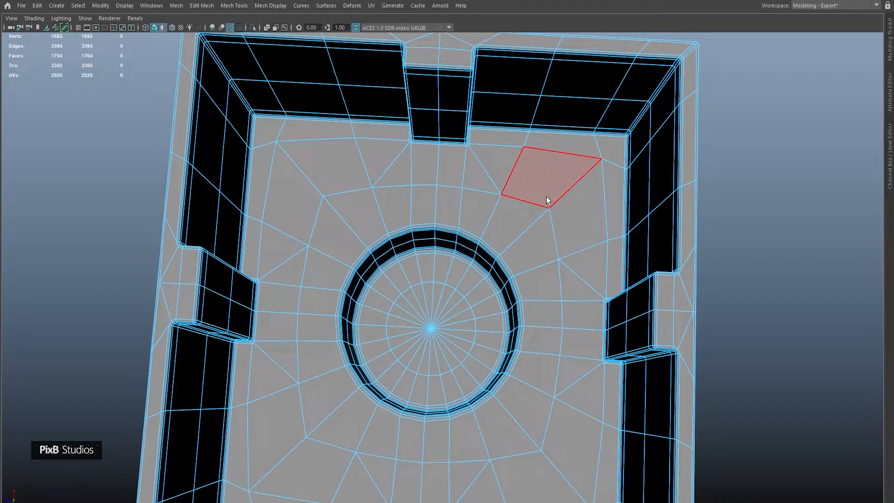
Step: Open the Modeling Toolkit, set the selection constraint to Angle, and select the box's inner floor faces
{"action": "left_click", "coordinate": [161, 6]}
{"action": "mouse_move", "coordinate": [189, 65]}
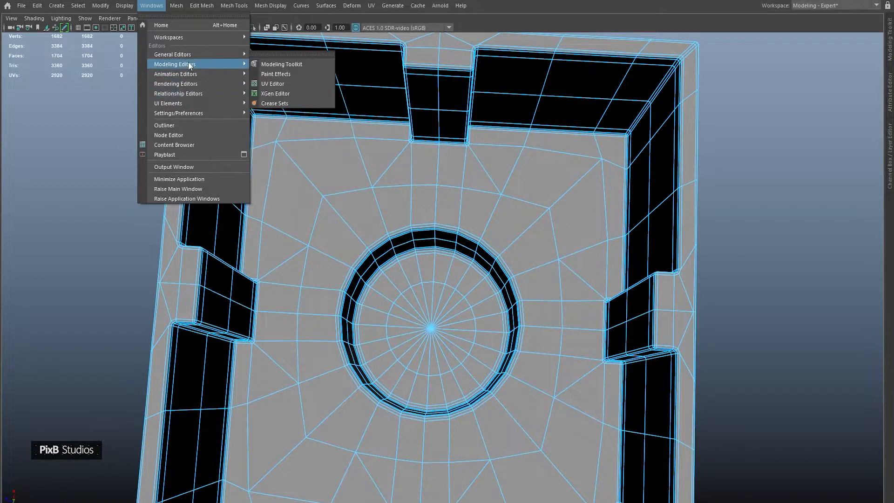
{"action": "left_click", "coordinate": [303, 65]}
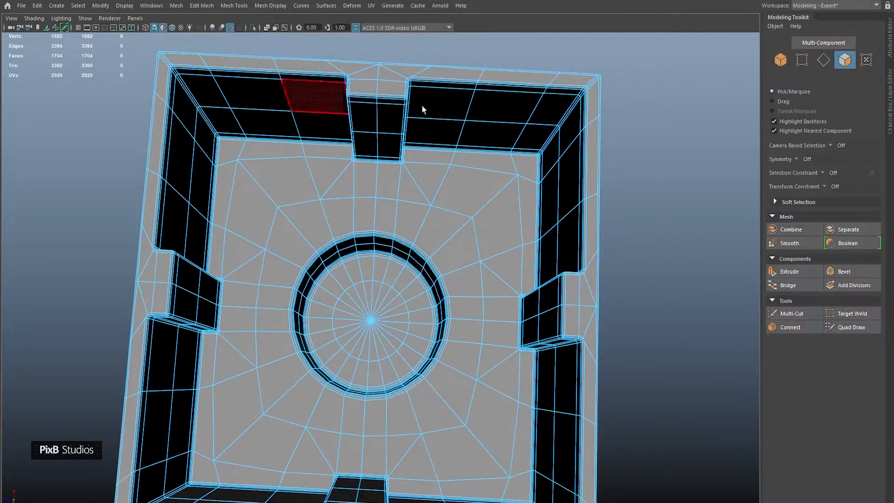
{"action": "left_click", "coordinate": [822, 172]}
{"action": "left_click", "coordinate": [835, 186]}
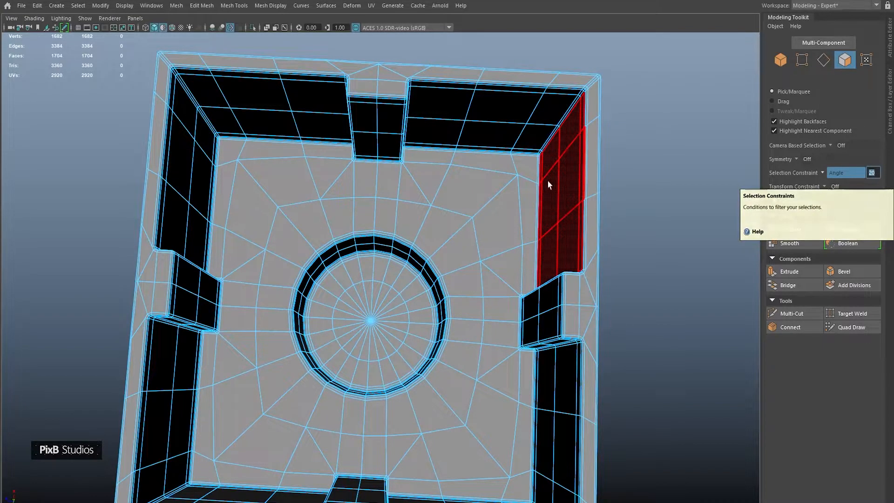
{"action": "left_click", "coordinate": [489, 200]}
Step: Set the selection constraint angle to 19 and reselect the floor faces
{"action": "left_click_drag", "start_coordinate": [330, 214], "coordinate": [328, 179], "text": "alt"}
{"action": "right_click_drag", "start_coordinate": [328, 180], "coordinate": [413, 207], "text": "alt"}
{"action": "middle_click_drag", "start_coordinate": [413, 207], "coordinate": [484, 233], "text": "alt"}
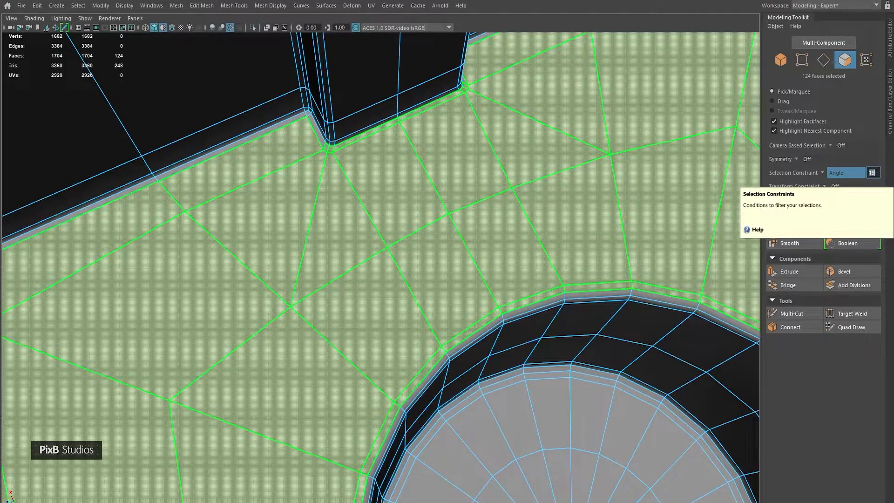
{"action": "left_click", "coordinate": [492, 159]}
{"action": "middle_click_drag", "start_coordinate": [475, 145], "coordinate": [522, 226], "text": "alt"}
{"action": "scroll", "coordinate": [470, 240], "scroll_direction": "up", "scroll_amount": 5}
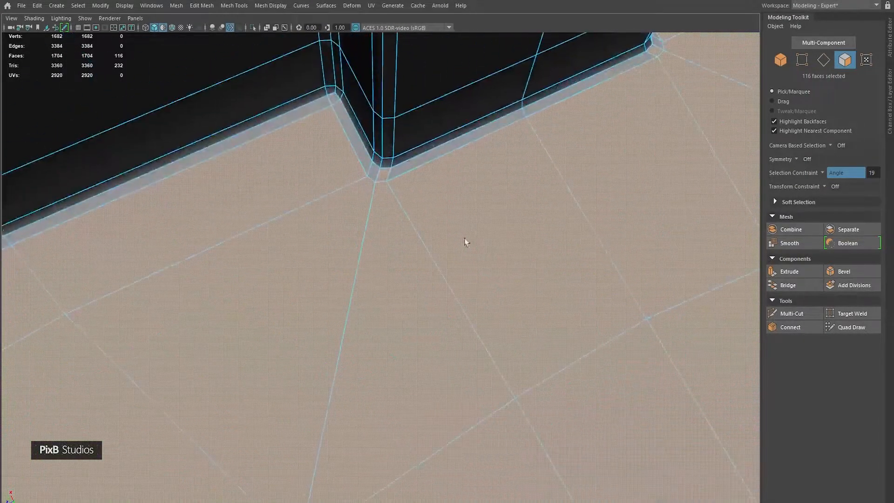
Step: Set the selection constraint angle to 17 and reselect the floor faces, checking the column's base corner
{"action": "middle_click_drag", "start_coordinate": [465, 242], "coordinate": [475, 358], "text": "alt"}
{"action": "right_click_drag", "start_coordinate": [455, 275], "coordinate": [489, 309], "text": "alt"}
{"action": "middle_click_drag", "start_coordinate": [489, 309], "coordinate": [466, 265], "text": "alt"}
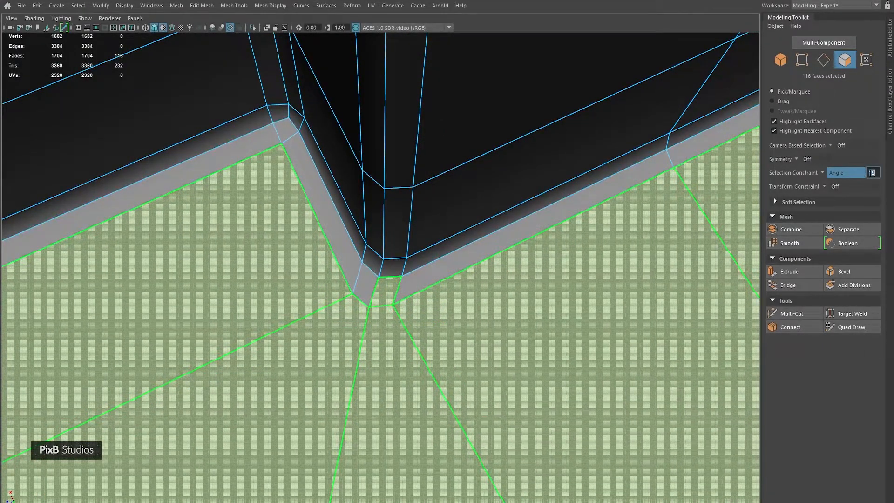
{"action": "left_click", "coordinate": [666, 301]}
Step: Examine the selected floor faces around the column bases and the recess edge
{"action": "right_click_drag", "start_coordinate": [622, 345], "coordinate": [559, 266], "text": "alt"}
{"action": "left_click_drag", "start_coordinate": [559, 267], "coordinate": [571, 291], "text": "alt"}
{"action": "middle_click_drag", "start_coordinate": [566, 330], "coordinate": [526, 149], "text": "alt"}
{"action": "right_click_drag", "start_coordinate": [526, 149], "coordinate": [456, 197], "text": "alt"}
{"action": "left_click_drag", "start_coordinate": [589, 267], "coordinate": [441, 270], "text": "alt"}
{"action": "right_click_drag", "start_coordinate": [441, 270], "coordinate": [459, 247], "text": "alt"}
{"action": "middle_click_drag", "start_coordinate": [459, 246], "coordinate": [421, 343], "text": "alt"}
{"action": "right_click_drag", "start_coordinate": [365, 207], "coordinate": [400, 246], "text": "alt"}
{"action": "middle_click_drag", "start_coordinate": [400, 246], "coordinate": [502, 312], "text": "alt"}
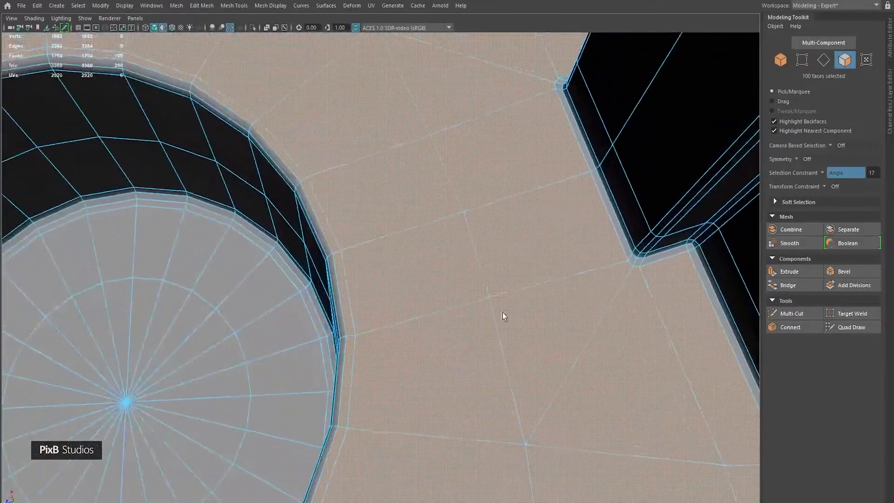
Step: Turn off the selection constraint and deselect the face ring around the round recess's rim
{"action": "left_click", "coordinate": [821, 171]}
{"action": "left_click", "coordinate": [834, 176]}
{"action": "right_click_drag", "start_coordinate": [429, 279], "coordinate": [431, 242], "text": "alt"}
{"action": "middle_click_drag", "start_coordinate": [380, 217], "coordinate": [445, 266], "text": "alt"}
{"action": "left_click", "coordinate": [391, 240], "text": "ctrl"}
{"action": "double_click", "coordinate": [406, 277], "text": "ctrl"}
Step: Extrude the selected floor faces with a slight inward offset to form a support loop
{"action": "key", "text": "ctrl+e"}
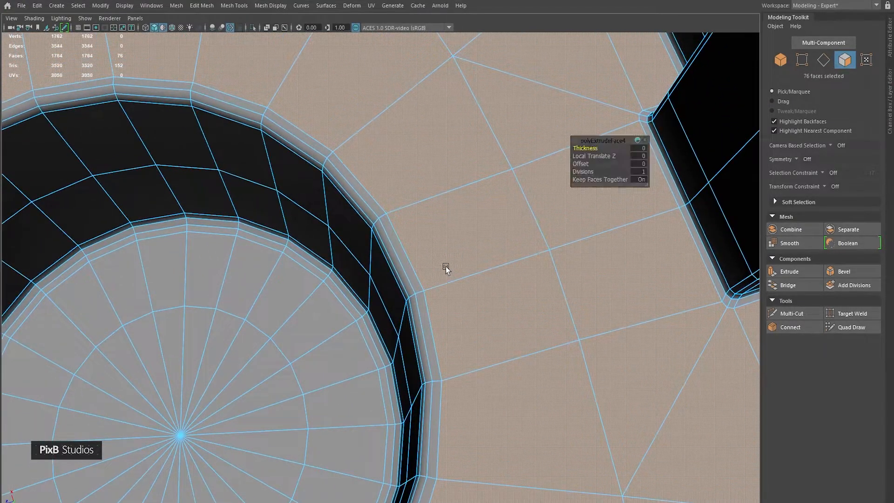
{"action": "left_click_drag", "start_coordinate": [585, 163], "coordinate": [590, 163]}
{"action": "middle_click_drag", "start_coordinate": [623, 203], "coordinate": [517, 190], "text": "alt"}
{"action": "left_click_drag", "start_coordinate": [583, 163], "coordinate": [584, 163]}
Step: Snap the scale pivot to a vertex on the recess rim and scale the floor faces flat in height
{"action": "right_click_drag", "start_coordinate": [429, 336], "coordinate": [459, 253], "text": "alt"}
{"action": "key", "text": "r"}
{"action": "left_click_drag", "start_coordinate": [459, 253], "coordinate": [467, 289], "text": "alt"}
{"action": "key", "text": "d"}
{"action": "middle_click", "coordinate": [419, 342]}
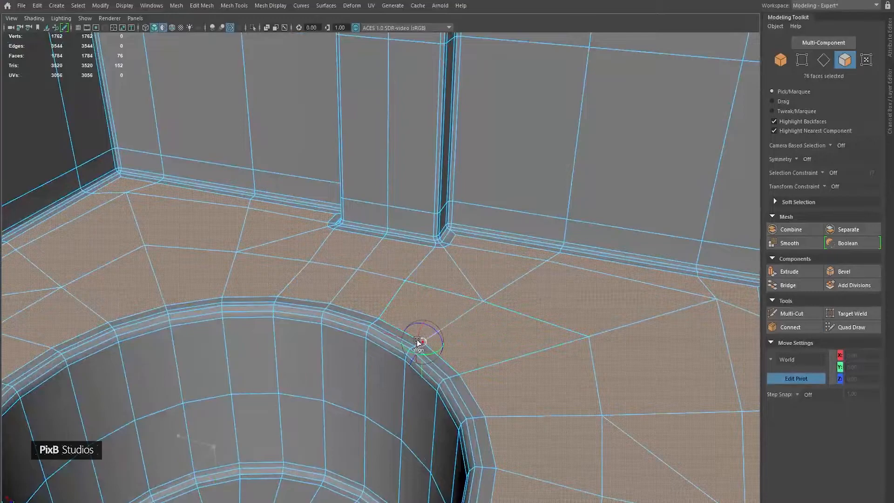
{"action": "left_click_drag", "start_coordinate": [416, 389], "coordinate": [403, 331]}
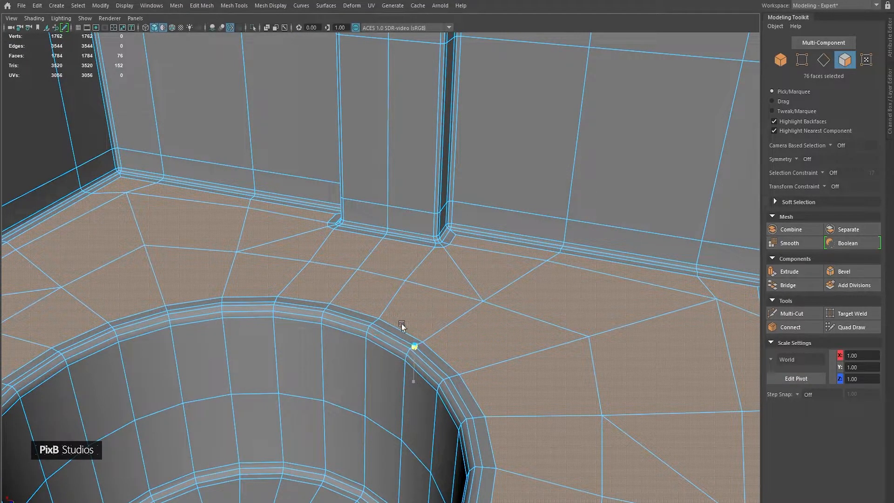
{"action": "left_click_drag", "start_coordinate": [382, 94], "coordinate": [381, 96]}
Step: Preview the box smoothed and examine its floor, recess and column shading
{"action": "right_click_drag", "start_coordinate": [461, 352], "coordinate": [550, 300]}
{"action": "key", "text": "3"}
{"action": "scroll", "coordinate": [569, 275], "scroll_direction": "down", "scroll_amount": 8}
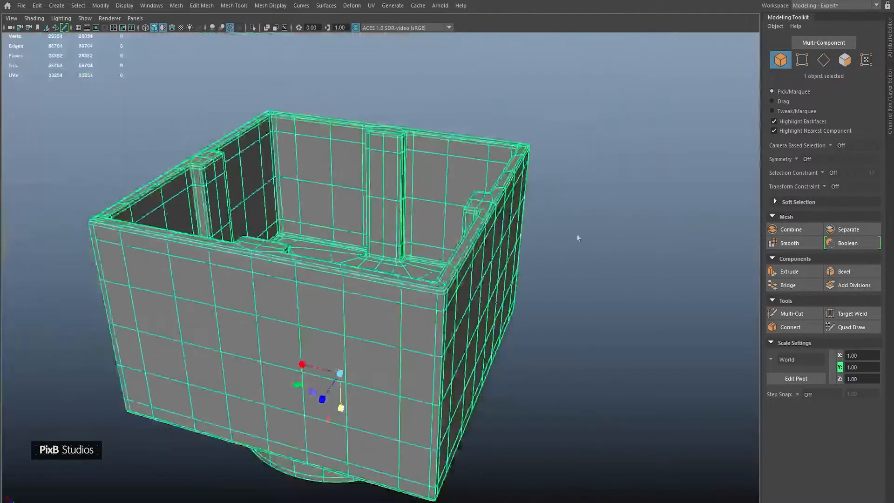
{"action": "left_click", "coordinate": [564, 235]}
{"action": "left_click_drag", "start_coordinate": [565, 204], "coordinate": [519, 232], "text": "alt"}
{"action": "scroll", "coordinate": [512, 301], "scroll_direction": "up", "scroll_amount": 6}
{"action": "left_click_drag", "start_coordinate": [513, 301], "coordinate": [482, 284], "text": "alt"}
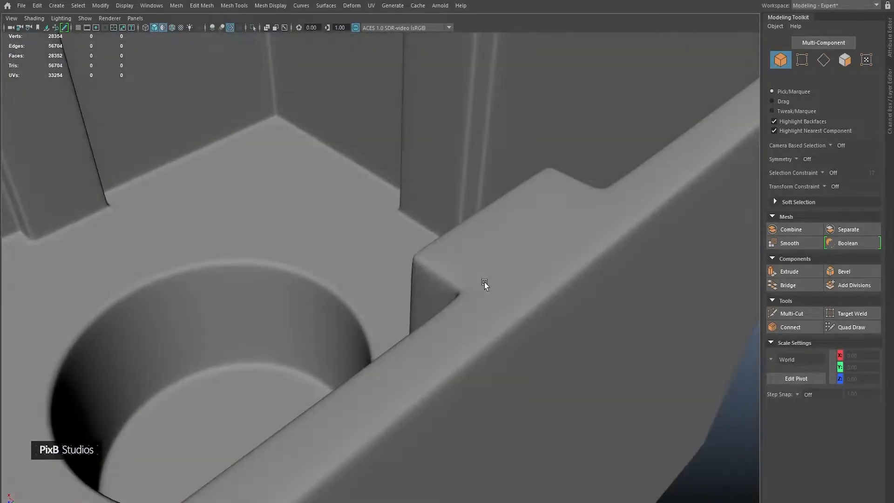
{"action": "scroll", "coordinate": [462, 225], "scroll_direction": "up", "scroll_amount": 3}
Step: Insert an edge loop with Multi-Cut around the inner walls and columns just above the floor and check it smoothed
{"action": "left_click", "coordinate": [455, 242]}
{"action": "key", "text": "1"}
{"action": "left_click_drag", "start_coordinate": [462, 226], "coordinate": [361, 175], "text": "alt"}
{"action": "scroll", "coordinate": [361, 175], "scroll_direction": "up", "scroll_amount": 3}
{"action": "middle_click_drag", "start_coordinate": [362, 175], "coordinate": [356, 282], "text": "alt"}
{"action": "scroll", "coordinate": [439, 291], "scroll_direction": "up", "scroll_amount": 3}
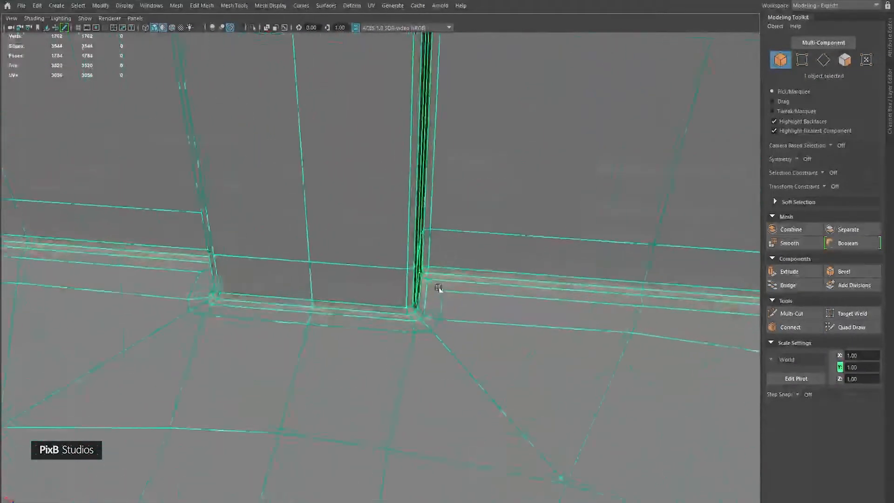
{"action": "left_click_drag", "start_coordinate": [433, 280], "coordinate": [443, 320], "text": "alt"}
{"action": "scroll", "coordinate": [477, 269], "scroll_direction": "up", "scroll_amount": 4}
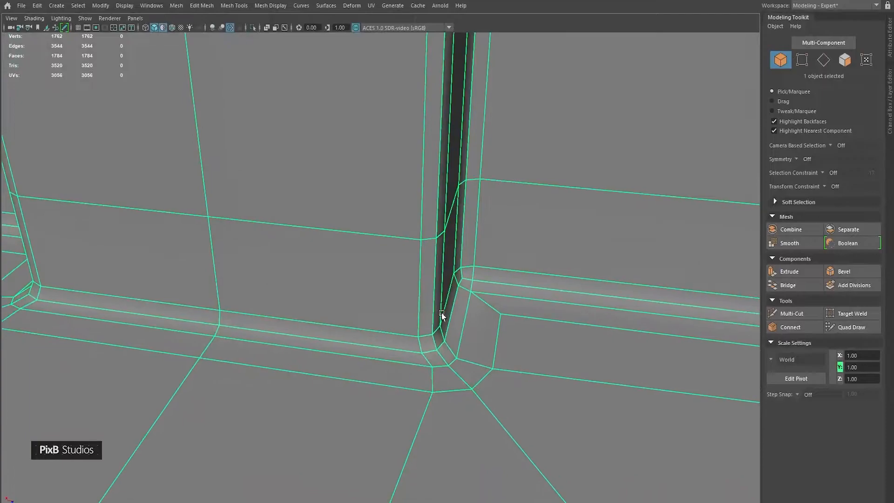
{"action": "key", "text": "ctrl+shift+x"}
{"action": "key", "text": "q"}
{"action": "key", "text": "F10"}
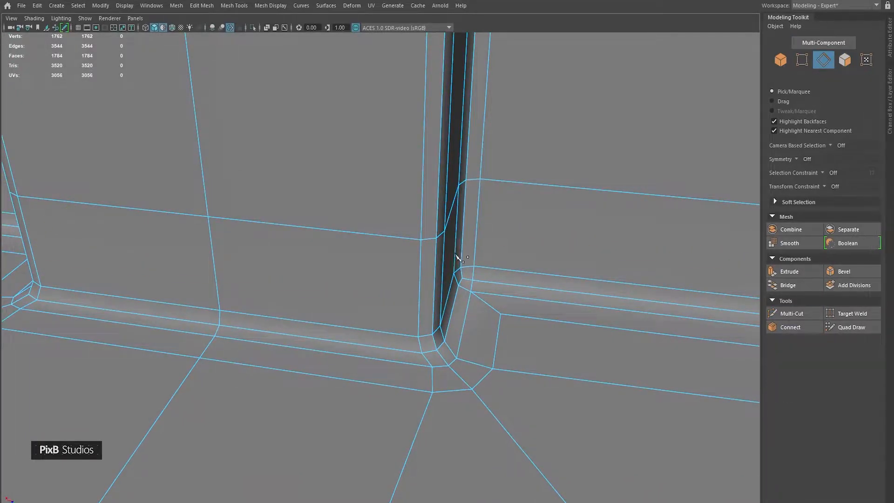
{"action": "key", "text": "ctrl+shift+x"}
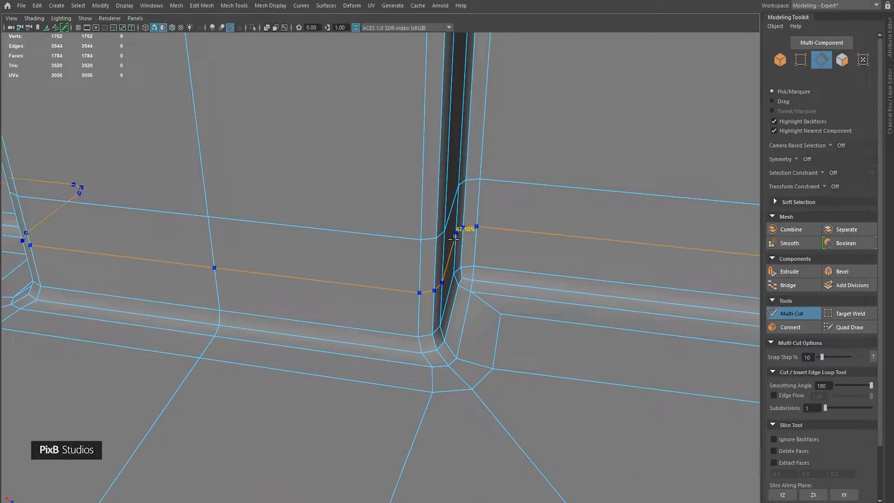
{"action": "left_click", "coordinate": [454, 239], "text": "ctrl"}
{"action": "key", "text": "3"}
{"action": "right_click_drag", "start_coordinate": [453, 239], "coordinate": [550, 217]}
{"action": "key", "text": "1"}
Step: Preview the box smoothed with the default material off and examine the inner floor, column bases and underside
{"action": "scroll", "coordinate": [473, 253], "scroll_direction": "down", "scroll_amount": 10}
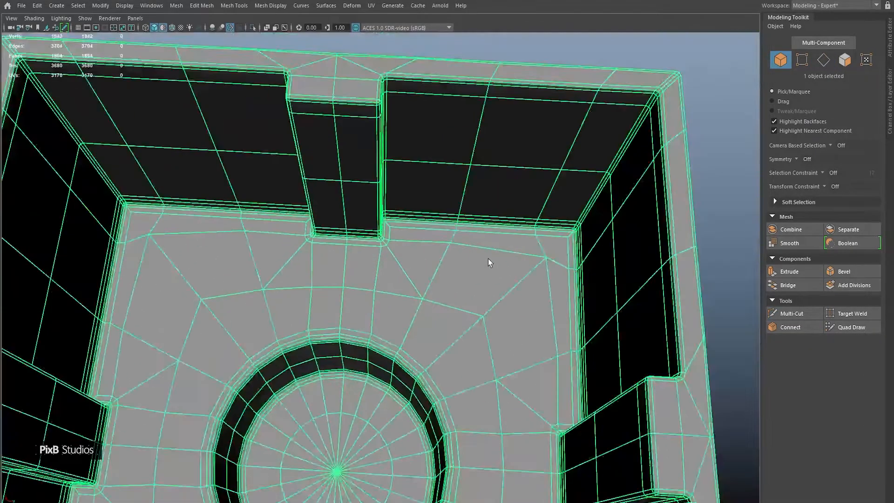
{"action": "scroll", "coordinate": [488, 262], "scroll_direction": "down", "scroll_amount": 3}
{"action": "key", "text": "3"}
{"action": "left_click", "coordinate": [591, 284]}
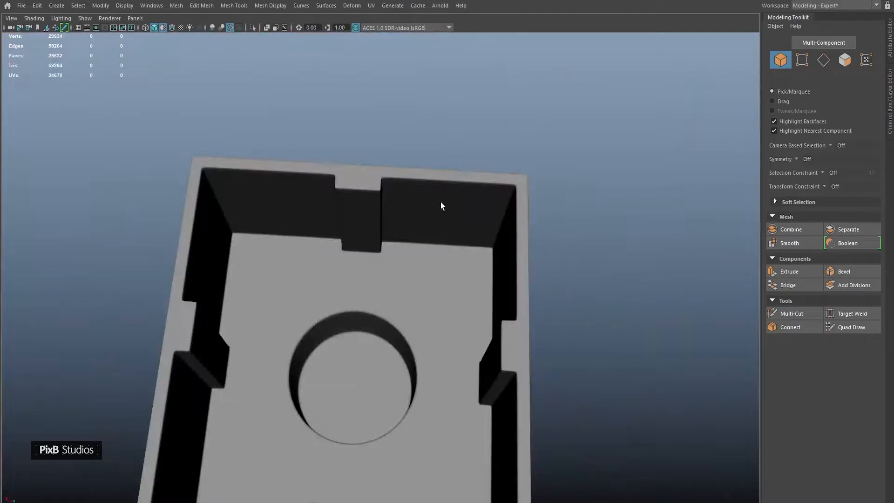
{"action": "left_click", "coordinate": [163, 28]}
{"action": "mouse_move", "coordinate": [338, 177]}
{"action": "left_mouse_down", "text": "alt"}
{"action": "mouse_move", "coordinate": [327, 193]}
{"action": "mouse_move", "coordinate": [305, 177]}
{"action": "mouse_move", "coordinate": [259, 192]}
{"action": "mouse_move", "coordinate": [256, 205]}
{"action": "mouse_move", "coordinate": [268, 179]}
{"action": "left_mouse_up", "text": "alt"}
{"action": "scroll", "coordinate": [435, 263], "scroll_direction": "up", "scroll_amount": 5}
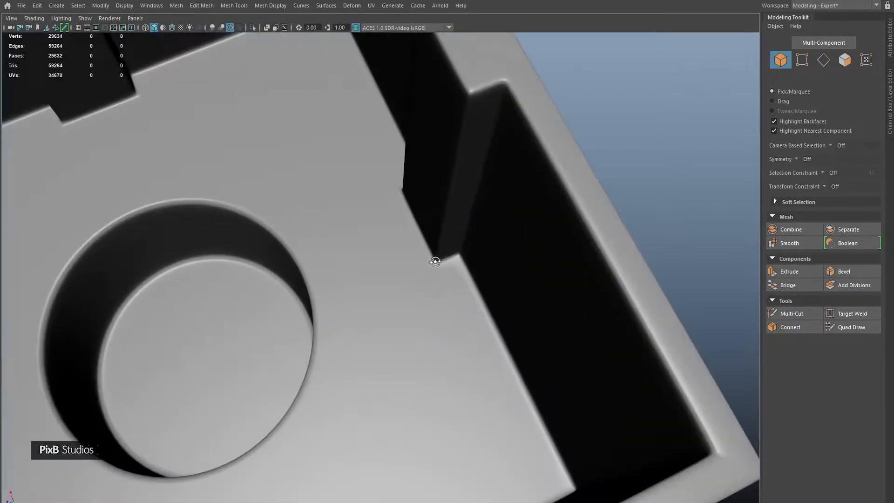
{"action": "left_click_drag", "start_coordinate": [434, 263], "coordinate": [461, 282], "text": "alt"}
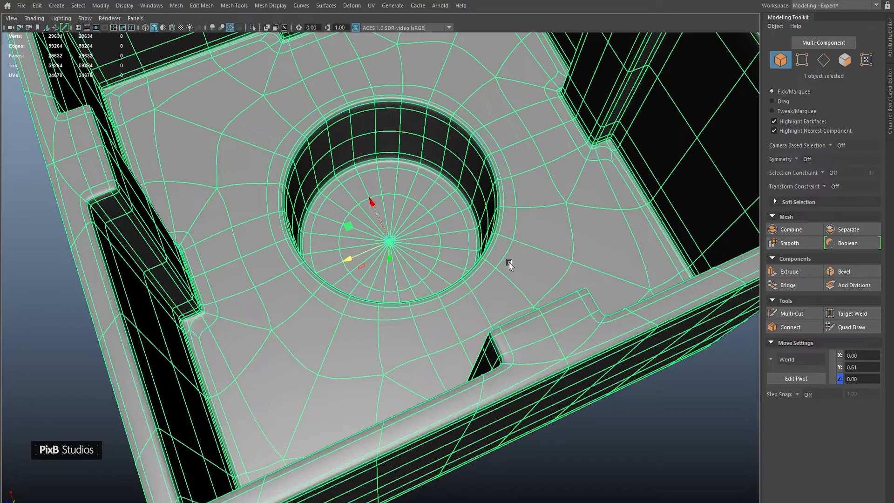
{"action": "scroll", "coordinate": [510, 264], "scroll_direction": "down", "scroll_amount": 4}
{"action": "left_click_drag", "start_coordinate": [515, 320], "coordinate": [523, 122], "text": "alt"}
{"action": "left_click", "coordinate": [524, 119]}
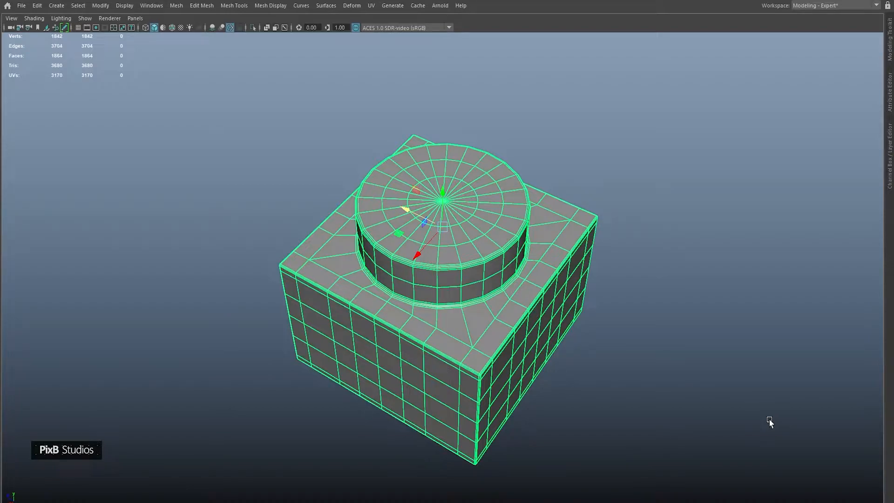
Step: Hide the finished box and select the low-poly copy beside it
{"action": "right_click_drag", "start_coordinate": [666, 411], "coordinate": [537, 307], "text": "alt"}
{"action": "middle_click_drag", "start_coordinate": [537, 308], "coordinate": [546, 316], "text": "alt"}
{"action": "right_click_drag", "start_coordinate": [467, 258], "coordinate": [493, 292], "text": "alt"}
{"action": "left_click_drag", "start_coordinate": [493, 292], "coordinate": [505, 297], "text": "alt"}
{"action": "right_click_drag", "start_coordinate": [481, 298], "coordinate": [499, 327], "text": "alt"}
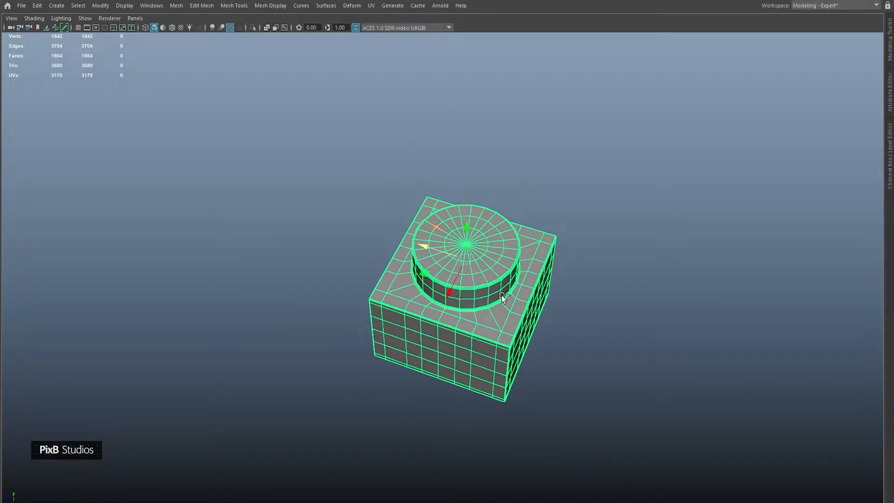
{"action": "middle_click_drag", "start_coordinate": [502, 295], "coordinate": [480, 283], "text": "alt"}
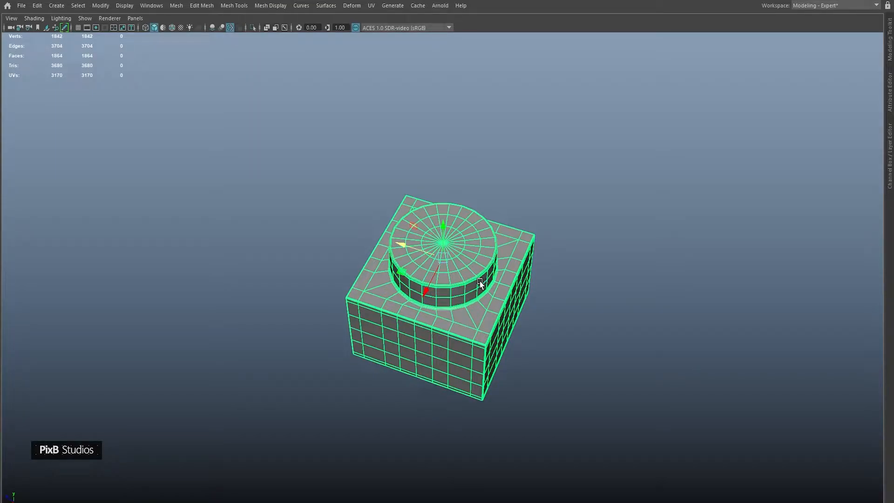
{"action": "middle_click_drag", "start_coordinate": [418, 251], "coordinate": [530, 267], "text": "alt"}
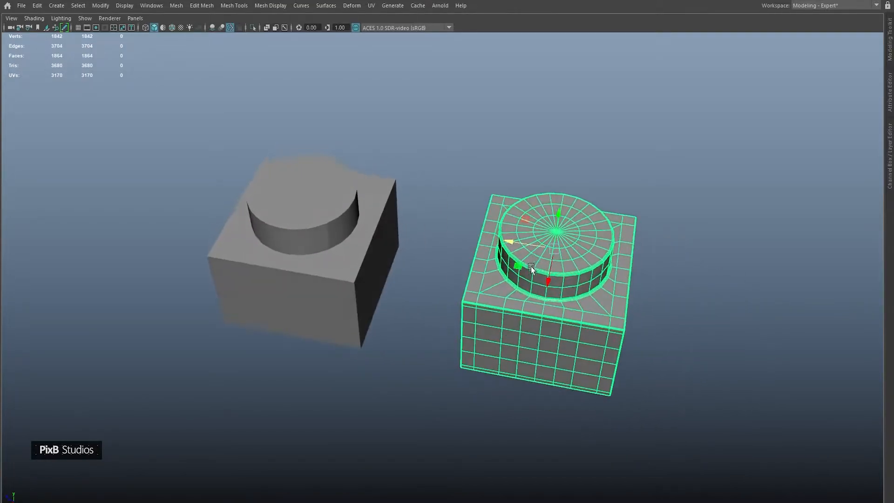
{"action": "key", "text": "ctrl+h"}
{"action": "left_click", "coordinate": [351, 233]}
Step: Select the face strip on one of the low-poly box's outer walls and delete it
{"action": "left_click_drag", "start_coordinate": [351, 233], "coordinate": [438, 228], "text": "alt"}
{"action": "right_click_drag", "start_coordinate": [438, 228], "coordinate": [437, 255]}
{"action": "left_click_drag", "start_coordinate": [438, 255], "coordinate": [524, 189], "text": "alt"}
{"action": "left_click", "coordinate": [524, 190]}
{"action": "left_click", "coordinate": [405, 227]}
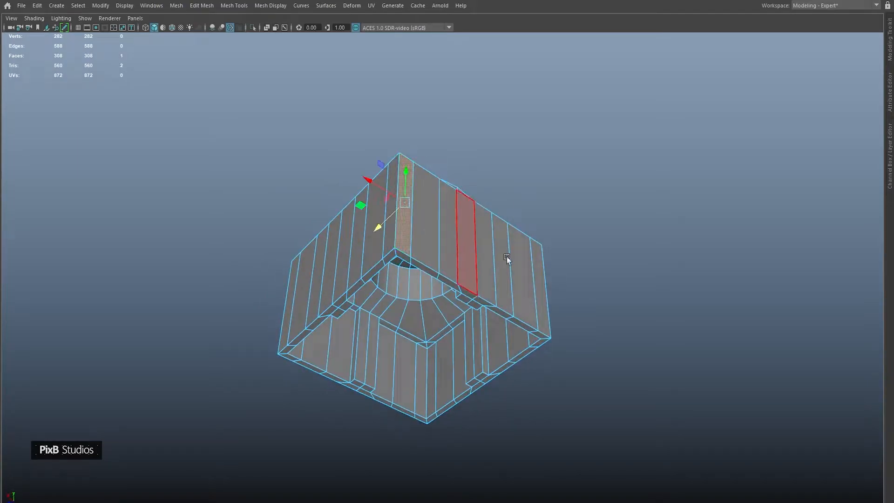
{"action": "double_click", "coordinate": [547, 294], "text": "shift"}
{"action": "key", "text": "Delete"}
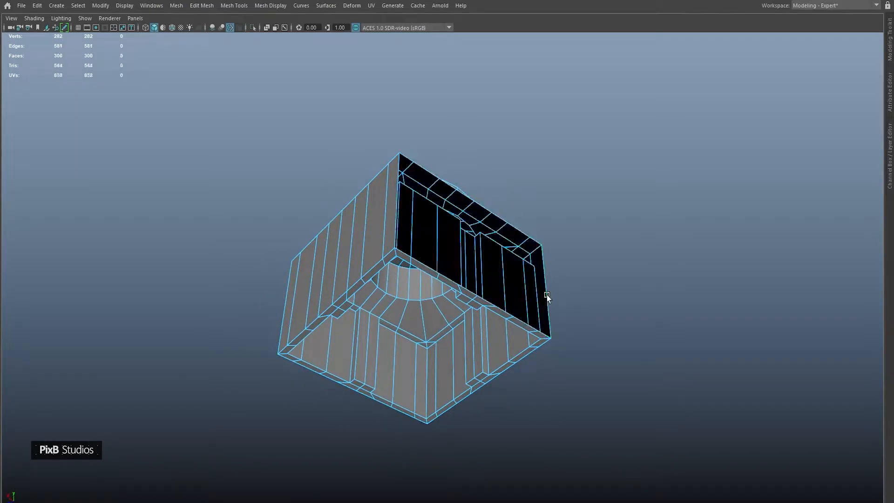
Step: Delete the open rim's faces and the remaining outer and inner wall faces, keeping the outer plate and recessed inner floor
{"action": "left_click_drag", "start_coordinate": [495, 293], "coordinate": [407, 230], "text": "alt"}
{"action": "double_click", "coordinate": [406, 230]}
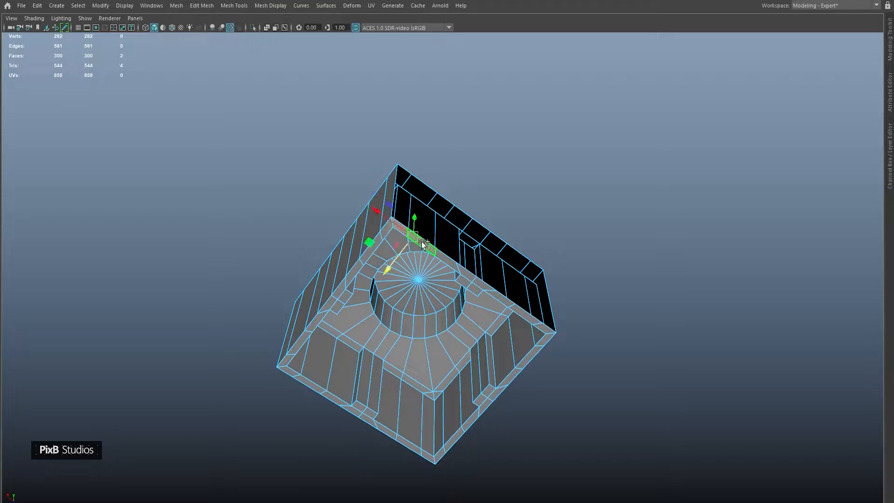
{"action": "key", "text": "Delete"}
{"action": "left_click_drag", "start_coordinate": [479, 361], "coordinate": [275, 193], "text": "alt"}
{"action": "double_click", "coordinate": [515, 248]}
{"action": "left_click", "coordinate": [433, 242], "text": "ctrl"}
{"action": "key", "text": "Delete"}
{"action": "double_click", "coordinate": [568, 256]}
{"action": "key", "text": "Delete"}
Step: Select the inner floor's border edges, move them vertically, and scale them flat into one plane
{"action": "right_click_drag", "start_coordinate": [568, 255], "coordinate": [582, 154]}
{"action": "scroll", "coordinate": [427, 254], "scroll_direction": "up", "scroll_amount": 3}
{"action": "left_click_drag", "start_coordinate": [425, 251], "coordinate": [431, 266], "text": "alt"}
{"action": "right_click_drag", "start_coordinate": [430, 266], "coordinate": [419, 233]}
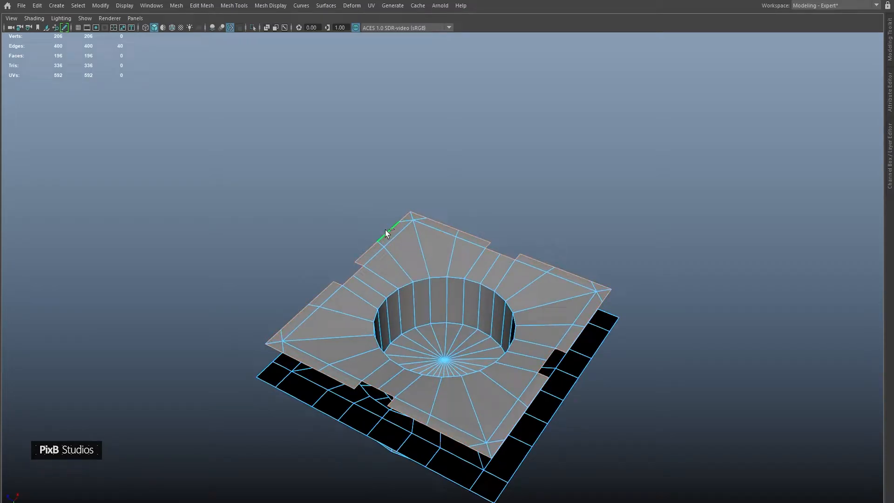
{"action": "key", "text": "ctrl+F11"}
{"action": "mouse_move", "coordinate": [401, 236]}
{"action": "left_mouse_down"}
{"action": "mouse_move", "coordinate": [410, 261]}
{"action": "mouse_move", "coordinate": [366, 364]}
{"action": "mouse_move", "coordinate": [439, 400]}
{"action": "mouse_move", "coordinate": [531, 356]}
{"action": "mouse_move", "coordinate": [544, 313]}
{"action": "mouse_move", "coordinate": [421, 254]}
{"action": "mouse_move", "coordinate": [408, 268]}
{"action": "left_mouse_up"}
{"action": "right_click_drag", "start_coordinate": [409, 268], "coordinate": [426, 275], "text": "alt"}
{"action": "key", "text": "r"}
{"action": "left_click_drag", "start_coordinate": [444, 332], "coordinate": [441, 288], "text": "alt"}
{"action": "left_click_drag", "start_coordinate": [441, 363], "coordinate": [422, 253]}
{"action": "right_click_drag", "start_coordinate": [450, 326], "coordinate": [616, 193]}
{"action": "key", "text": "w"}
{"action": "right_click_drag", "start_coordinate": [559, 246], "coordinate": [502, 298], "text": "alt"}
{"action": "left_click_drag", "start_coordinate": [502, 298], "coordinate": [510, 300], "text": "alt"}
{"action": "left_click", "coordinate": [665, 192]}
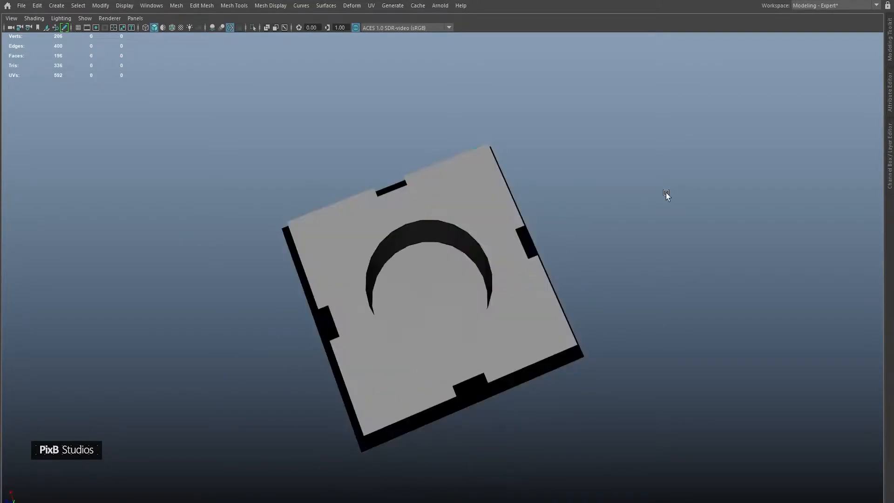
Step: Extrude the two inner edges of one column notch outward to the floor's outer border
{"action": "right_click_drag", "start_coordinate": [665, 192], "coordinate": [555, 206], "text": "alt"}
{"action": "left_click_drag", "start_coordinate": [555, 205], "coordinate": [532, 219], "text": "alt"}
{"action": "left_click", "coordinate": [468, 211]}
{"action": "right_click_drag", "start_coordinate": [467, 211], "coordinate": [451, 186]}
{"action": "right_click_drag", "start_coordinate": [452, 186], "coordinate": [465, 199], "text": "alt"}
{"action": "key", "text": "q"}
{"action": "left_click", "coordinate": [422, 153], "text": "shift"}
{"action": "right_click_drag", "start_coordinate": [429, 149], "coordinate": [461, 215], "text": "alt"}
{"action": "key", "text": "ctrl+e"}
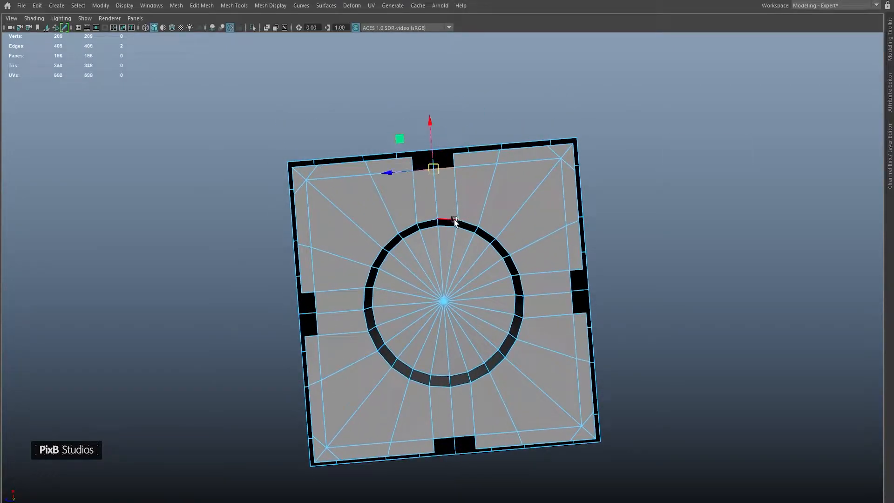
{"action": "left_click_drag", "start_coordinate": [431, 136], "coordinate": [420, 155]}
Step: Merge the vertices around the filled column notch
{"action": "right_click_drag", "start_coordinate": [396, 110], "coordinate": [353, 108]}
{"action": "left_click_drag", "start_coordinate": [351, 106], "coordinate": [478, 177]}
{"action": "right_click_drag", "start_coordinate": [478, 178], "coordinate": [490, 118], "text": "shift"}
{"action": "middle_click_drag", "start_coordinate": [474, 182], "coordinate": [479, 130], "text": "alt"}
{"action": "right_click_drag", "start_coordinate": [494, 141], "coordinate": [495, 117]}
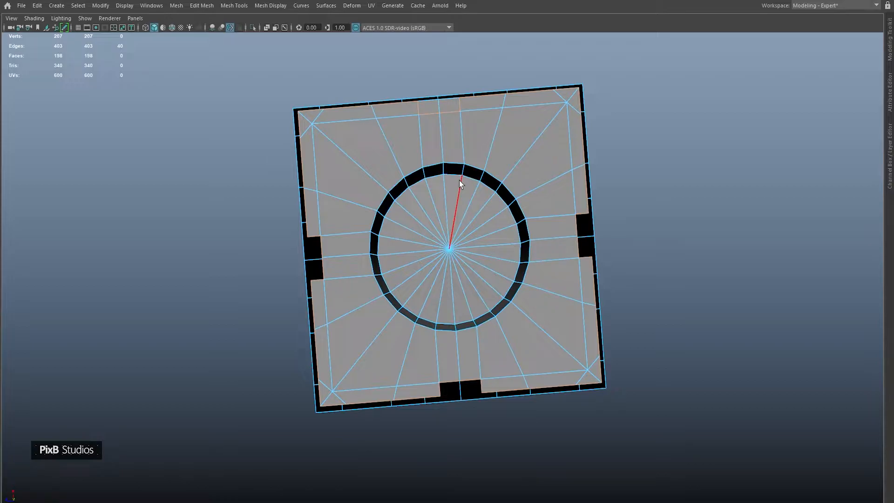
Step: Extrude the opposite notch's two edges out to the floor border and merge its vertices with a 0.01 threshold
{"action": "left_click", "coordinate": [468, 380]}
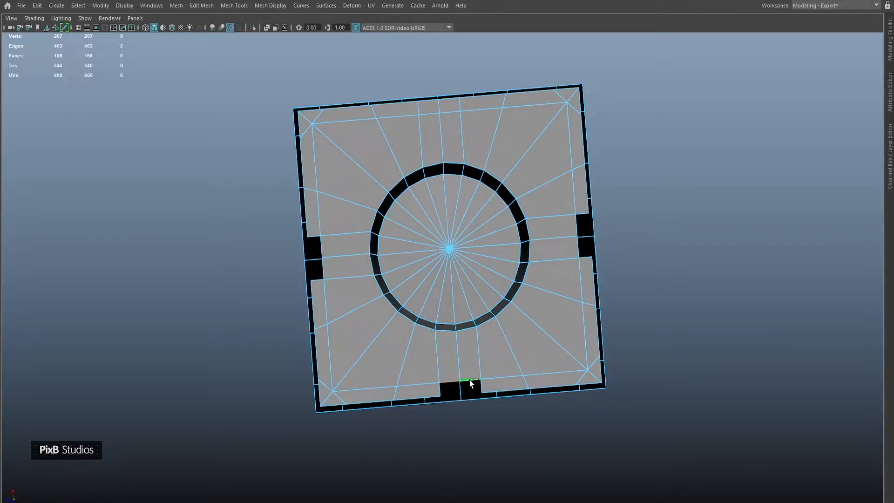
{"action": "key", "text": "ctrl+e"}
{"action": "left_click_drag", "start_coordinate": [457, 348], "coordinate": [448, 398]}
{"action": "right_click_drag", "start_coordinate": [475, 372], "coordinate": [362, 309]}
{"action": "left_click_drag", "start_coordinate": [339, 307], "coordinate": [486, 424]}
{"action": "right_click_drag", "start_coordinate": [469, 373], "coordinate": [468, 292], "text": "shift"}
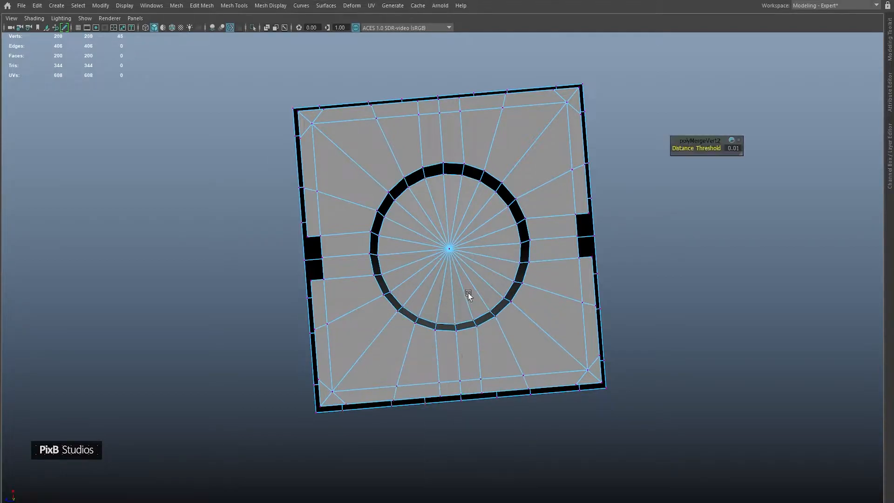
Step: Extrude the edge pairs of the two remaining side notches out to the floor border
{"action": "right_click_drag", "start_coordinate": [530, 218], "coordinate": [530, 217]}
{"action": "key", "text": "ctrl+e"}
{"action": "left_click_drag", "start_coordinate": [562, 238], "coordinate": [573, 237]}
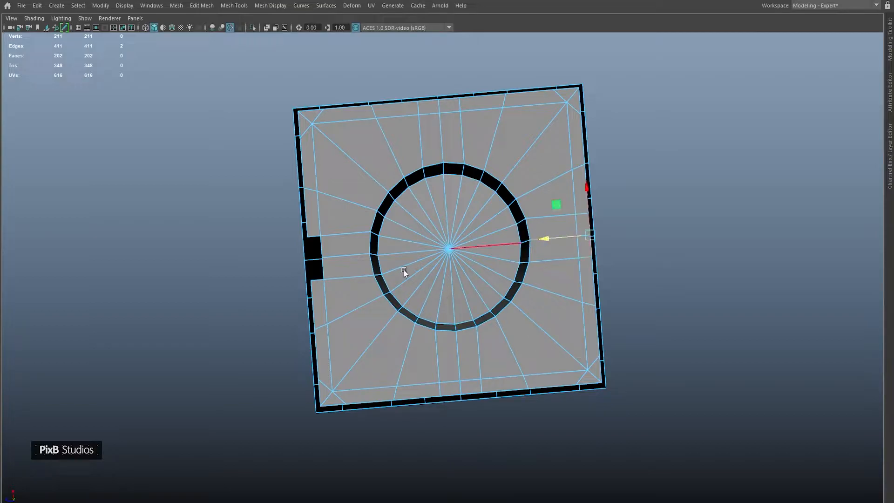
{"action": "left_click", "coordinate": [324, 249]}
{"action": "left_click", "coordinate": [323, 265], "text": "shift"}
{"action": "mouse_move", "coordinate": [310, 259]}
{"action": "left_mouse_down", "text": "shift"}
{"action": "mouse_move", "coordinate": [293, 259]}
{"action": "mouse_move", "coordinate": [303, 259]}
{"action": "left_mouse_up", "text": "shift"}
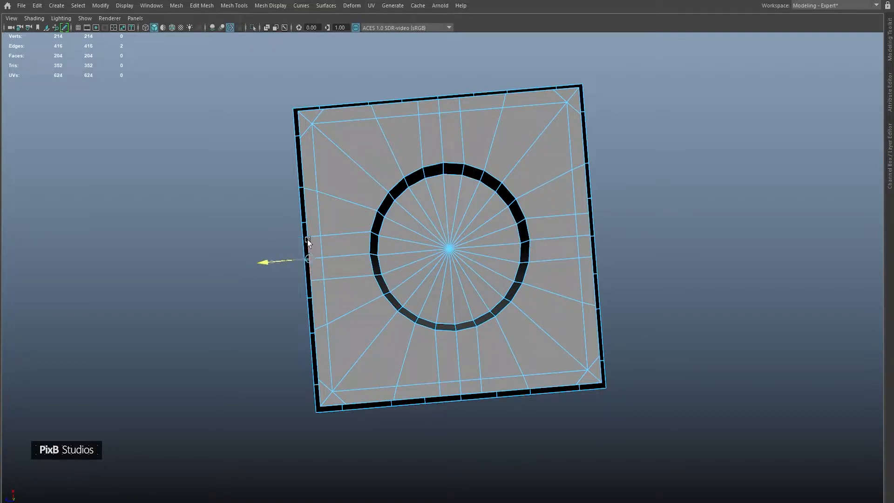
Step: Merge all overlapping vertices of the mesh and reselect it as an object
{"action": "key", "text": "F9"}
{"action": "left_click_drag", "start_coordinate": [214, 60], "coordinate": [656, 471]}
{"action": "right_click_drag", "start_coordinate": [492, 274], "coordinate": [503, 153], "text": "shift"}
{"action": "scroll", "coordinate": [541, 207], "scroll_direction": "down", "scroll_amount": 3}
{"action": "left_click_drag", "start_coordinate": [541, 206], "coordinate": [483, 226], "text": "alt"}
{"action": "key", "text": "F8"}
{"action": "left_click", "coordinate": [624, 107]}
{"action": "left_click_drag", "start_coordinate": [612, 116], "coordinate": [498, 225], "text": "alt"}
{"action": "left_click", "coordinate": [498, 226]}
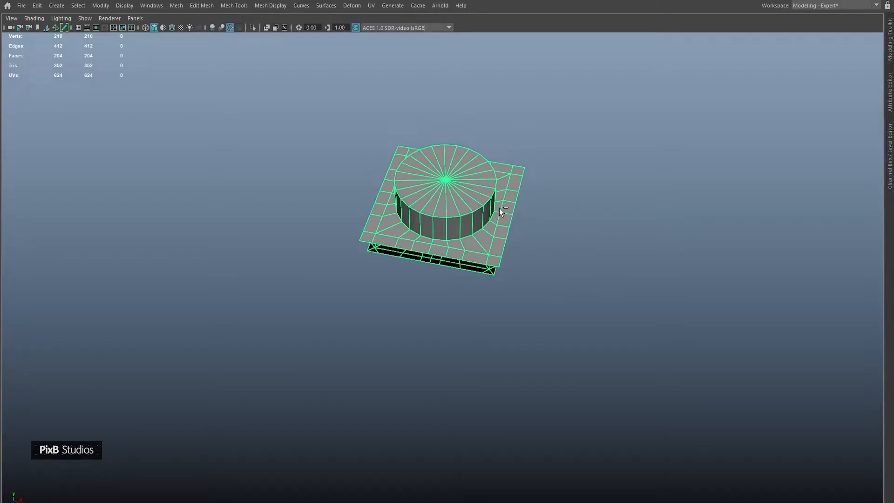
Step: Hide a spare copy of the plate and snap the visible plate's pivot to one of its corner vertices
{"action": "key", "text": "ctrl+h"}
{"action": "left_click", "coordinate": [499, 211]}
{"action": "left_click_drag", "start_coordinate": [499, 210], "coordinate": [436, 180], "text": "alt"}
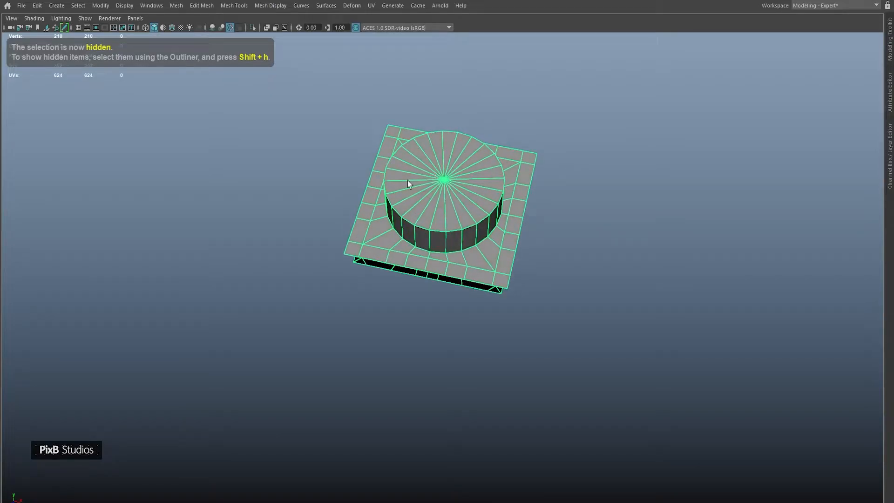
{"action": "key", "text": "w"}
{"action": "key", "text": "d"}
{"action": "left_click", "coordinate": [344, 254]}
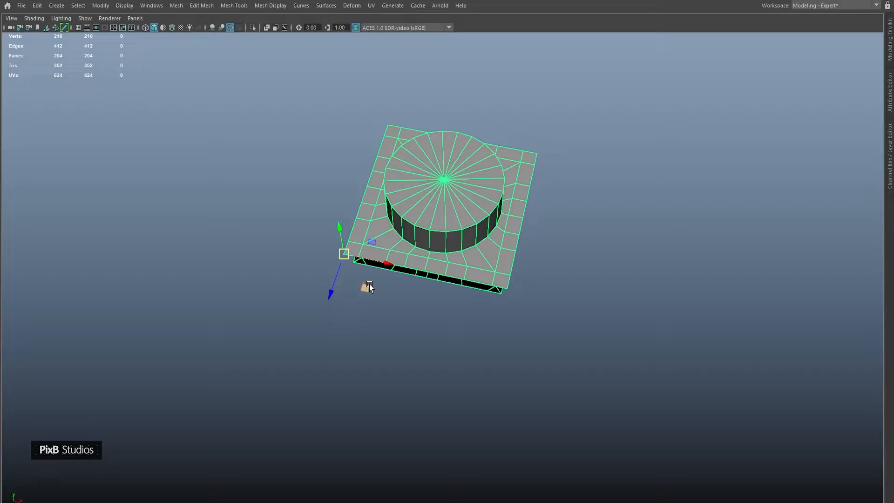
Step: Duplicate the plate, snap the copy edge to edge beside the original, and turn on wireframe on shaded
{"action": "key", "text": "ctrl+d"}
{"action": "key", "text": "v"}
{"action": "left_click_drag", "start_coordinate": [376, 262], "coordinate": [547, 302]}
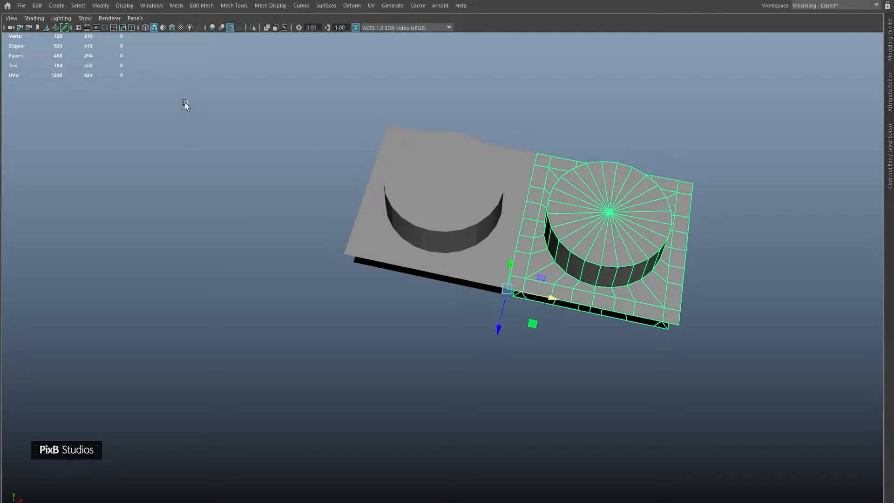
{"action": "left_click", "coordinate": [172, 27]}
{"action": "mouse_move", "coordinate": [354, 205]}
{"action": "left_mouse_down", "text": "alt"}
{"action": "mouse_move", "coordinate": [362, 203]}
{"action": "mouse_move", "coordinate": [301, 190]}
{"action": "mouse_move", "coordinate": [339, 177]}
{"action": "left_mouse_up", "text": "alt"}
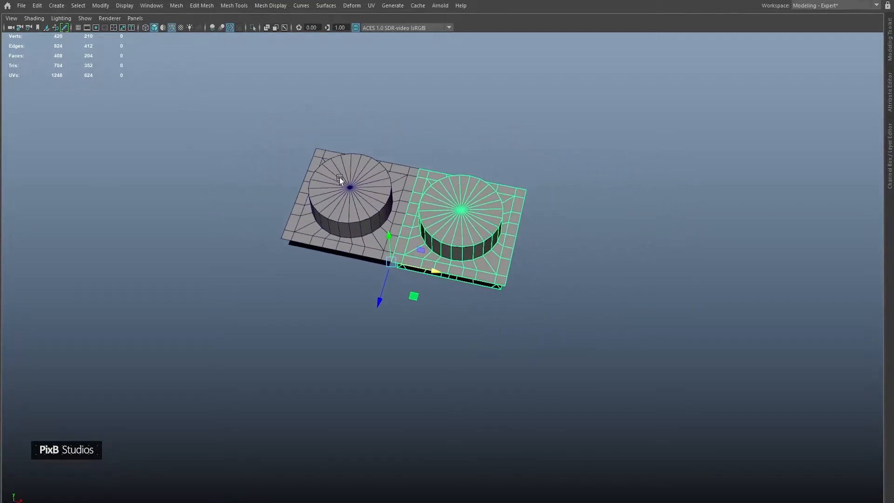
Step: Select both adjoining plates and combine them into one mesh
{"action": "left_click", "coordinate": [385, 172], "text": "shift"}
{"action": "right_click_drag", "start_coordinate": [384, 171], "coordinate": [370, 379], "text": "shift"}
{"action": "left_click", "coordinate": [370, 378]}
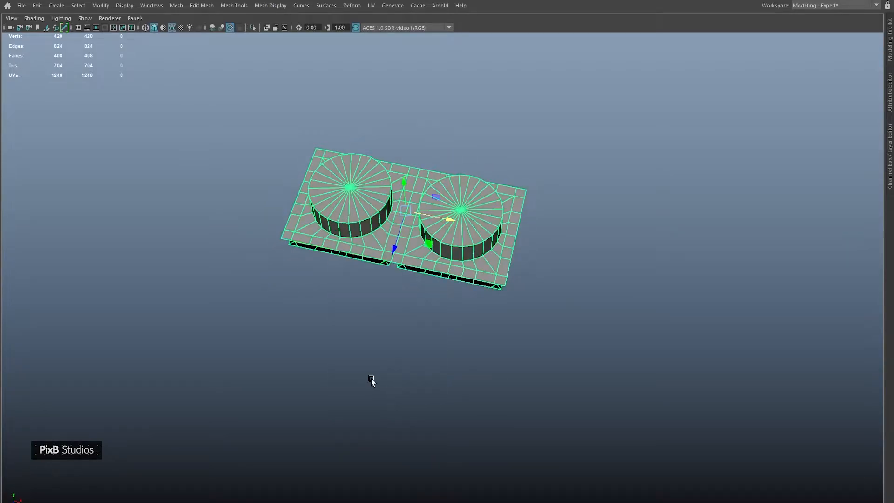
Step: Snap the two-stud plate's pivot to a corner vertex, duplicate it and snap the copy edge to edge to form a 2x2 layout
{"action": "key", "text": "d"}
{"action": "key", "text": "v"}
{"action": "middle_click_drag", "start_coordinate": [558, 188], "coordinate": [565, 194]}
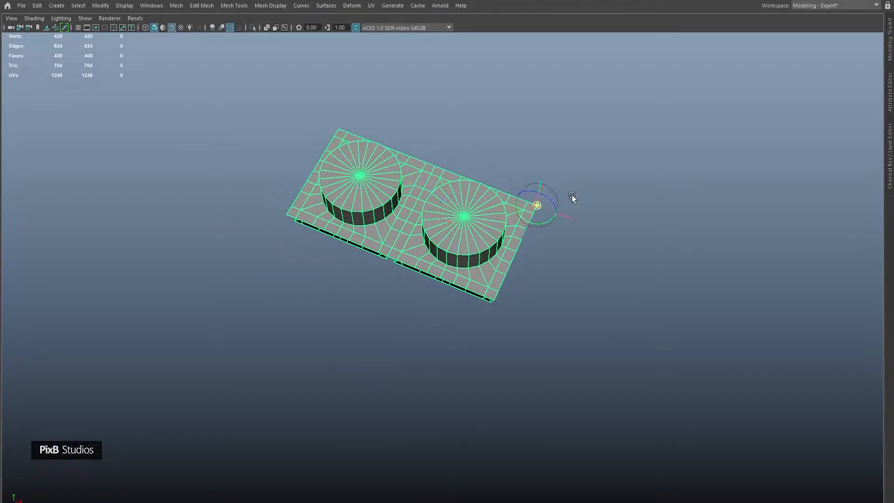
{"action": "left_click_drag", "start_coordinate": [590, 199], "coordinate": [568, 221], "text": "alt"}
{"action": "key", "text": "ctrl+d"}
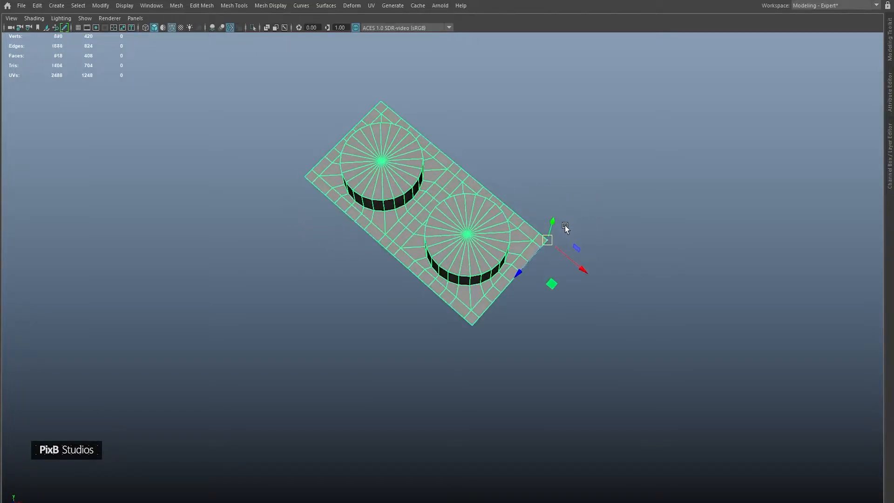
{"action": "middle_click_drag", "start_coordinate": [534, 256], "coordinate": [472, 325]}
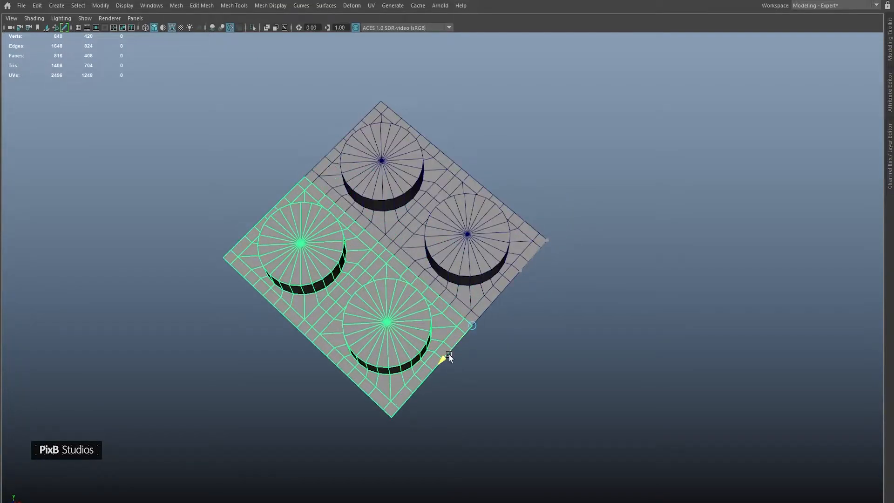
Step: Combine both two-stud plates into one mesh and merge all its vertices with a distance threshold of 0.01
{"action": "left_click", "coordinate": [457, 225], "text": "shift"}
{"action": "right_click_drag", "start_coordinate": [457, 222], "coordinate": [457, 427], "text": "shift"}
{"action": "right_click_drag", "start_coordinate": [469, 239], "coordinate": [465, 207]}
{"action": "left_click_drag", "start_coordinate": [152, 75], "coordinate": [731, 499]}
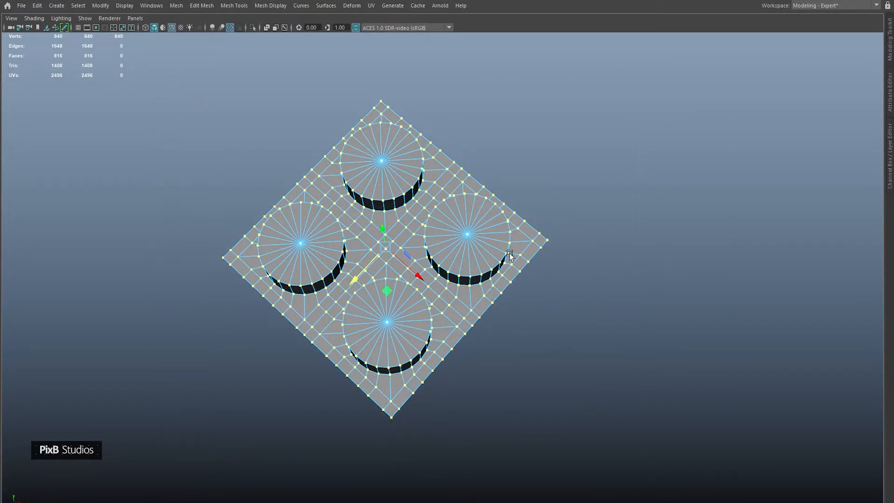
{"action": "right_click_drag", "start_coordinate": [489, 226], "coordinate": [517, 138], "text": "shift"}
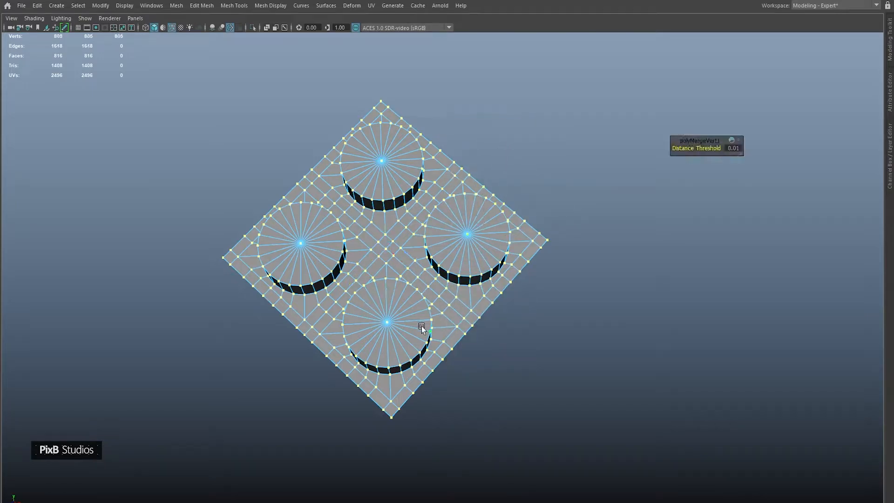
Step: Examine the underside of the combined 2x2 mesh and the gaps running between its four sections
{"action": "left_click_drag", "start_coordinate": [420, 326], "coordinate": [415, 168], "text": "alt"}
{"action": "right_click_drag", "start_coordinate": [414, 169], "coordinate": [474, 343], "text": "alt"}
{"action": "key", "text": "q"}
{"action": "key", "text": "F10"}
{"action": "left_click", "coordinate": [624, 198]}
{"action": "middle_click_drag", "start_coordinate": [414, 367], "coordinate": [506, 225], "text": "alt"}
{"action": "left_click_drag", "start_coordinate": [480, 274], "coordinate": [548, 308], "text": "alt"}
{"action": "middle_click_drag", "start_coordinate": [549, 309], "coordinate": [505, 277], "text": "alt"}
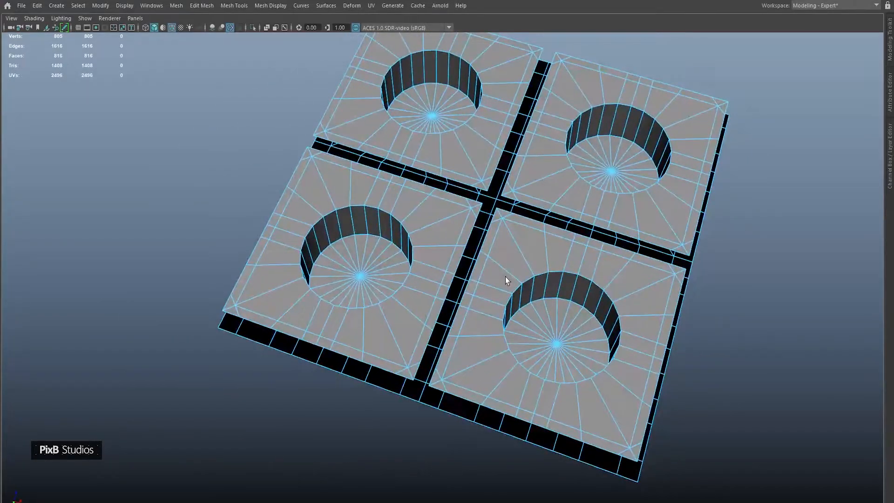
{"action": "scroll", "coordinate": [499, 277], "scroll_direction": "up", "scroll_amount": 5}
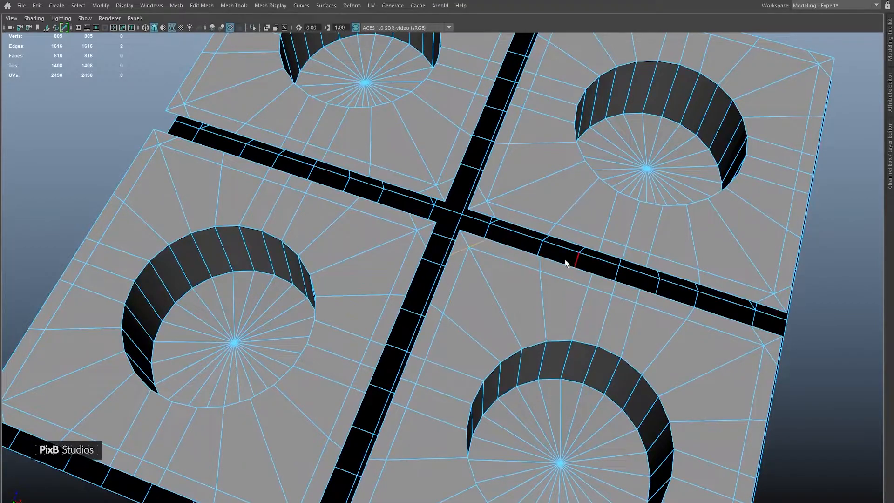
{"action": "left_click_drag", "start_coordinate": [568, 260], "coordinate": [503, 293], "text": "alt"}
{"action": "scroll", "coordinate": [568, 331], "scroll_direction": "up", "scroll_amount": 2}
{"action": "middle_click_drag", "start_coordinate": [568, 331], "coordinate": [529, 309], "text": "alt"}
{"action": "scroll", "coordinate": [481, 265], "scroll_direction": "down", "scroll_amount": 4}
{"action": "middle_click_drag", "start_coordinate": [526, 382], "coordinate": [478, 239], "text": "alt"}
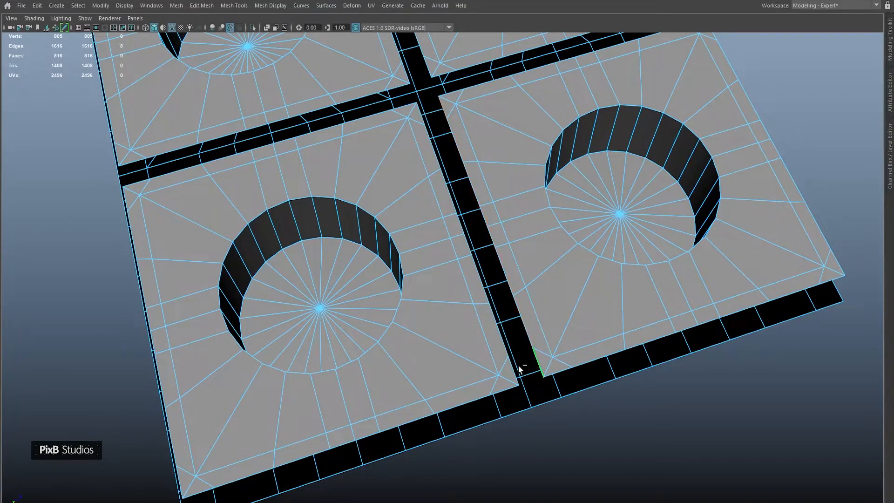
Step: Select the facing border edges along the first underside gap and scale them together
{"action": "double_click", "coordinate": [421, 116], "text": "shift"}
{"action": "middle_click_drag", "start_coordinate": [466, 167], "coordinate": [523, 372], "text": "alt"}
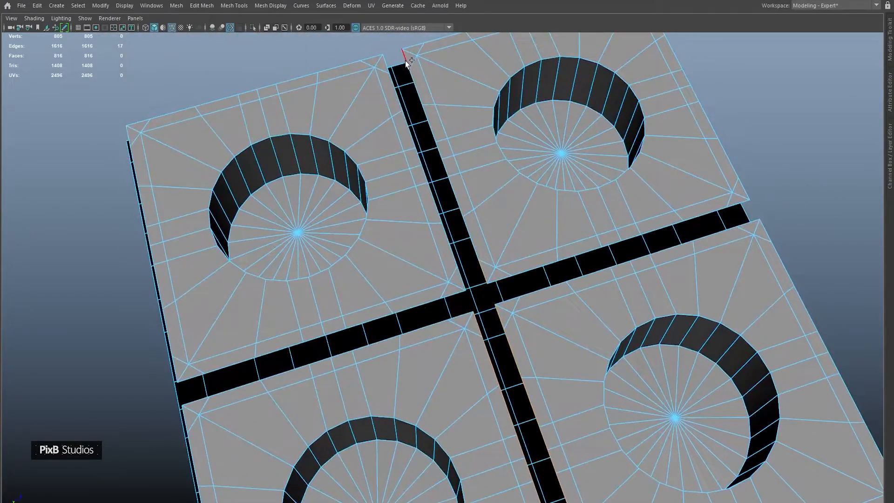
{"action": "double_click", "coordinate": [462, 278], "text": "shift"}
{"action": "left_click_drag", "start_coordinate": [516, 291], "coordinate": [434, 301]}
{"action": "middle_click_drag", "start_coordinate": [448, 349], "coordinate": [466, 302], "text": "alt"}
Step: Select the border edges along the crossing underside gap and merge all overlapping vertices of the mesh
{"action": "left_click", "coordinate": [220, 342]}
{"action": "double_click", "coordinate": [769, 172], "text": "shift"}
{"action": "right_click_drag", "start_coordinate": [572, 153], "coordinate": [471, 145]}
{"action": "scroll", "coordinate": [471, 146], "scroll_direction": "down", "scroll_amount": 4}
{"action": "left_click_drag", "start_coordinate": [221, 72], "coordinate": [863, 502]}
{"action": "right_click_drag", "start_coordinate": [508, 289], "coordinate": [509, 174], "text": "shift"}
{"action": "right_click_drag", "start_coordinate": [675, 214], "coordinate": [675, 163]}
{"action": "scroll", "coordinate": [689, 205], "scroll_direction": "up", "scroll_amount": 4}
Step: Select the facing border edges along the remaining underside gap and scale them together to close it
{"action": "left_click", "coordinate": [232, 319]}
{"action": "left_click_drag", "start_coordinate": [248, 316], "coordinate": [400, 251], "text": "alt"}
{"action": "left_click", "coordinate": [418, 116]}
{"action": "double_click", "coordinate": [388, 472], "text": "shift"}
{"action": "middle_click_drag", "start_coordinate": [410, 242], "coordinate": [383, 366], "text": "alt"}
{"action": "left_click", "coordinate": [443, 119]}
{"action": "middle_click_drag", "start_coordinate": [436, 125], "coordinate": [455, 5], "text": "alt"}
{"action": "left_click", "coordinate": [380, 439], "text": "shift"}
{"action": "middle_click_drag", "start_coordinate": [433, 154], "coordinate": [403, 284], "text": "alt"}
{"action": "double_click", "coordinate": [459, 94], "text": "shift"}
{"action": "middle_click_drag", "start_coordinate": [414, 328], "coordinate": [445, 231], "text": "alt"}
{"action": "key", "text": "r"}
{"action": "left_click_drag", "start_coordinate": [471, 228], "coordinate": [342, 145]}
{"action": "left_click_drag", "start_coordinate": [652, 443], "coordinate": [248, 140]}
Step: Inspect the closed seams and the central junction on the underside of the 2x2 mesh
{"action": "right_click_drag", "start_coordinate": [248, 196], "coordinate": [462, 119], "text": "alt"}
{"action": "left_click_drag", "start_coordinate": [451, 170], "coordinate": [484, 223], "text": "alt"}
{"action": "key", "text": "F8"}
{"action": "right_click_drag", "start_coordinate": [484, 223], "coordinate": [507, 387], "text": "alt"}
{"action": "middle_click_drag", "start_coordinate": [498, 391], "coordinate": [485, 317], "text": "alt"}
{"action": "left_click_drag", "start_coordinate": [485, 317], "coordinate": [340, 253], "text": "alt"}
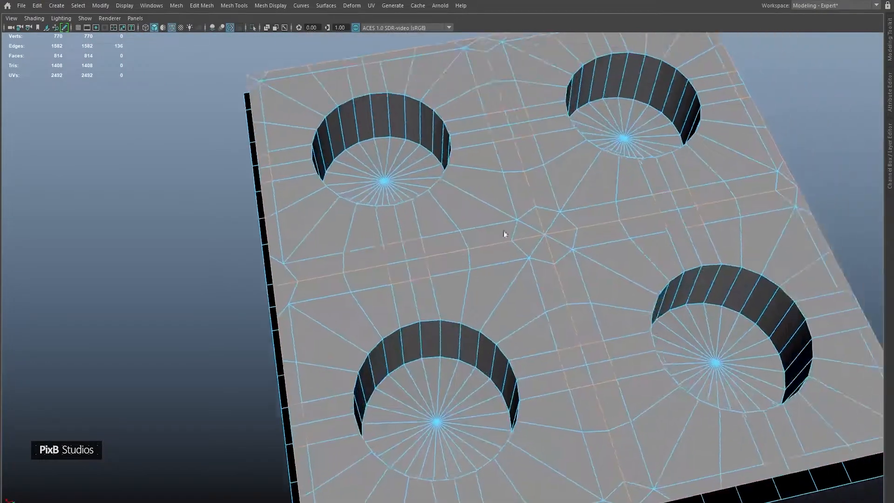
{"action": "middle_click_drag", "start_coordinate": [505, 235], "coordinate": [459, 281], "text": "alt"}
{"action": "right_click_drag", "start_coordinate": [459, 281], "coordinate": [532, 320], "text": "alt"}
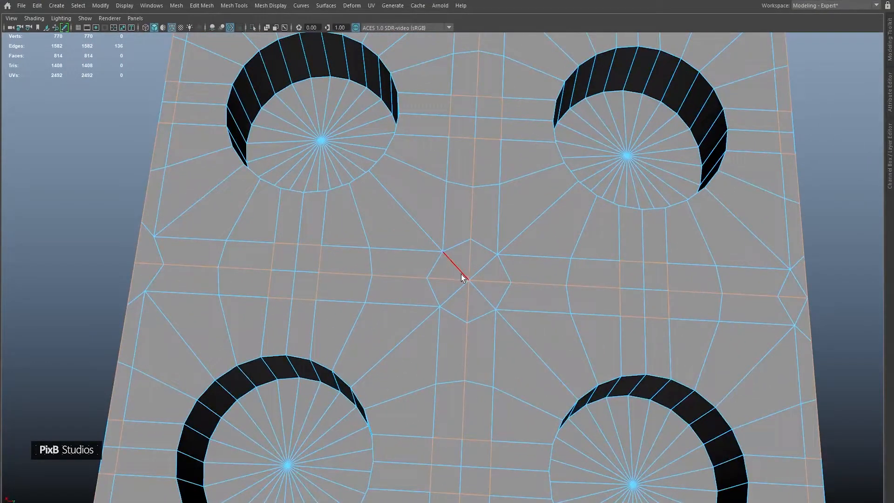
{"action": "middle_click_drag", "start_coordinate": [425, 249], "coordinate": [569, 235], "text": "alt"}
{"action": "middle_click_drag", "start_coordinate": [422, 201], "coordinate": [462, 205], "text": "alt"}
{"action": "right_click_drag", "start_coordinate": [462, 205], "coordinate": [484, 223], "text": "alt"}
Step: Cut two straight edges across the seam between one pair of neighbouring recesses with Multi-Cut
{"action": "right_click_drag", "start_coordinate": [484, 222], "coordinate": [437, 223]}
{"action": "left_click_drag", "start_coordinate": [334, 246], "coordinate": [365, 219]}
{"action": "right_click_drag", "start_coordinate": [565, 238], "coordinate": [542, 226], "text": "alt"}
{"action": "middle_click_drag", "start_coordinate": [542, 226], "coordinate": [405, 214], "text": "alt"}
{"action": "key", "text": "ctrl+shift+x"}
{"action": "left_click", "coordinate": [341, 170]}
{"action": "left_click", "coordinate": [325, 332]}
{"action": "left_click", "coordinate": [420, 174]}
{"action": "left_click", "coordinate": [409, 338]}
Step: Delete the two curved edge lines, with their vertices, beside the new straight cuts
{"action": "right_click_drag", "start_coordinate": [427, 210], "coordinate": [428, 185]}
{"action": "double_click", "coordinate": [433, 210]}
{"action": "double_click", "coordinate": [313, 292], "text": "shift"}
{"action": "key", "text": "ctrl+Delete"}
{"action": "middle_click_drag", "start_coordinate": [483, 331], "coordinate": [471, 288], "text": "alt"}
{"action": "left_click_drag", "start_coordinate": [471, 289], "coordinate": [452, 321], "text": "alt"}
Step: Cut straight edges across the seam between the adjacent pair of recesses to replace the curved ones
{"action": "left_click", "coordinate": [462, 169]}
{"action": "left_click", "coordinate": [501, 166], "text": "shift"}
{"action": "right_click_drag", "start_coordinate": [498, 161], "coordinate": [454, 177], "text": "shift"}
{"action": "middle_click_drag", "start_coordinate": [427, 320], "coordinate": [409, 270], "text": "alt"}
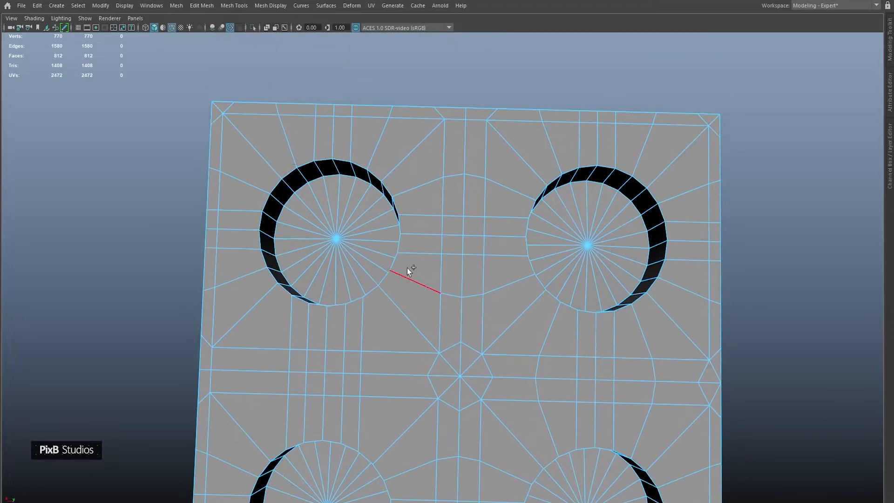
{"action": "left_click", "coordinate": [534, 274]}
{"action": "left_click", "coordinate": [536, 200]}
{"action": "left_click", "coordinate": [392, 196]}
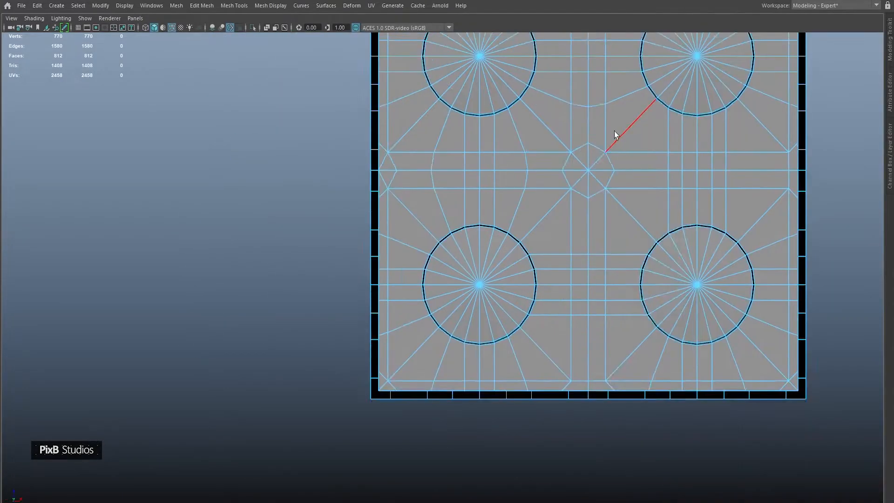
Step: Drop the combined 2x2 mesh and bring the single-recess plate back into view
{"action": "left_click_drag", "start_coordinate": [651, 95], "coordinate": [271, 261]}
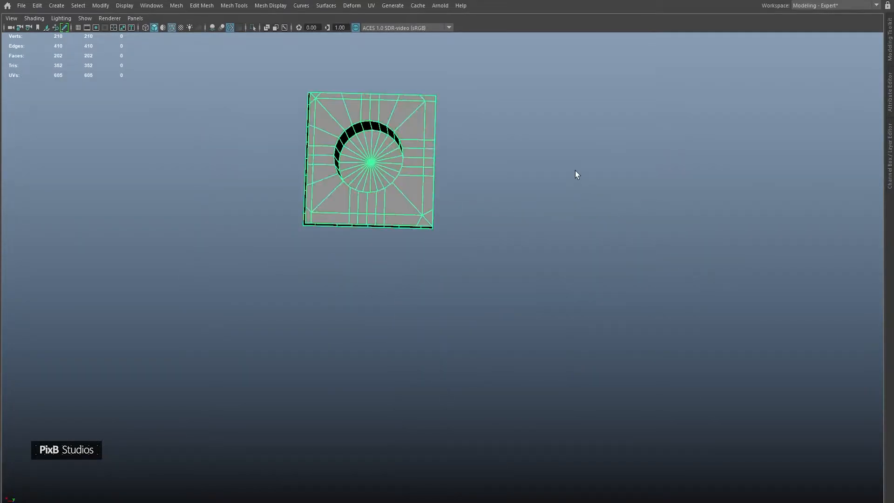
{"action": "key", "text": "f"}
{"action": "left_click_drag", "start_coordinate": [575, 171], "coordinate": [480, 208], "text": "alt"}
Step: Align the border vertices near the plate's corners with its inner edge rows and return to object selection
{"action": "key", "text": "F9"}
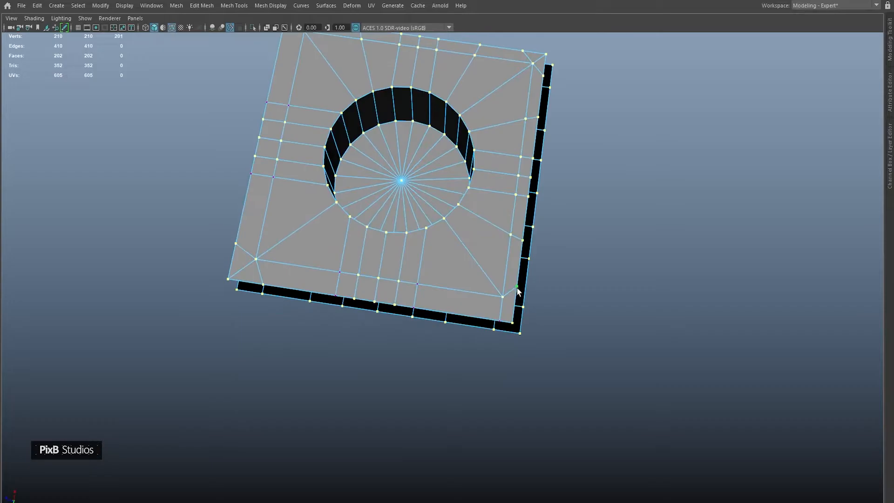
{"action": "left_click_drag", "start_coordinate": [527, 255], "coordinate": [518, 221], "text": "alt"}
{"action": "middle_click_drag", "start_coordinate": [517, 221], "coordinate": [561, 306], "text": "alt"}
{"action": "left_click", "coordinate": [476, 176]}
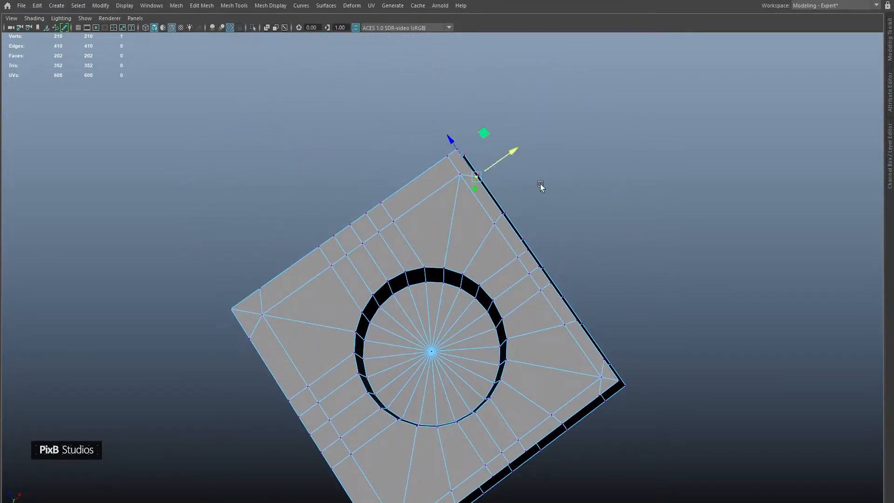
{"action": "left_click_drag", "start_coordinate": [457, 147], "coordinate": [498, 186]}
{"action": "right_click_drag", "start_coordinate": [498, 187], "coordinate": [620, 141]}
Step: Snap the plate's pivot to a corner and mirror it about the object axis on X, direction +, with merge threshold 0.1
{"action": "left_click_drag", "start_coordinate": [620, 141], "coordinate": [505, 185], "text": "alt"}
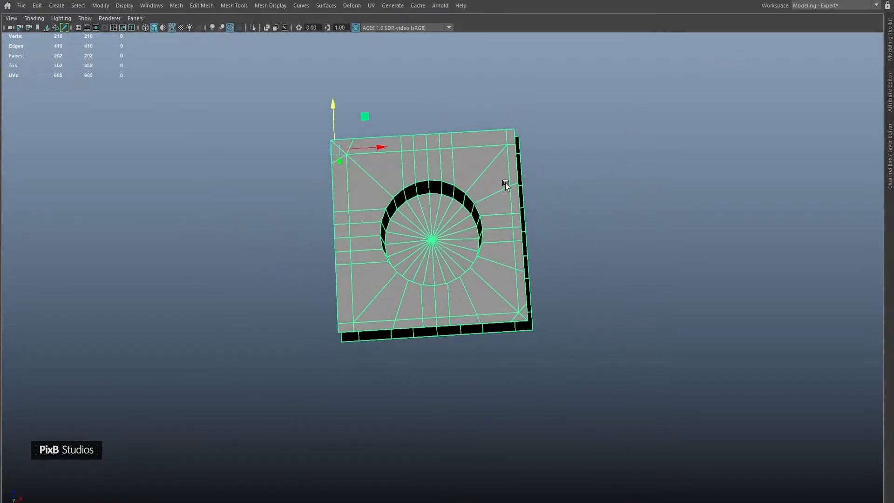
{"action": "left_click", "coordinate": [518, 136]}
{"action": "right_click_drag", "start_coordinate": [593, 92], "coordinate": [588, 203], "text": "shift"}
{"action": "left_click", "coordinate": [742, 155]}
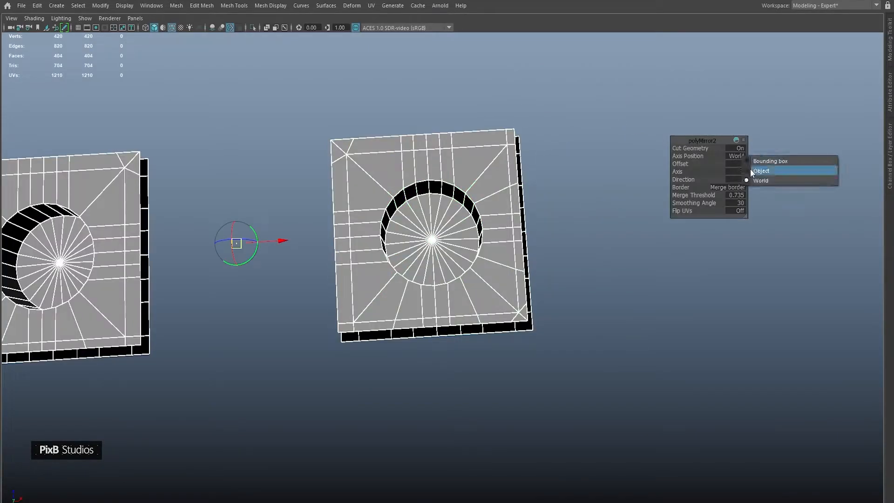
{"action": "left_click", "coordinate": [750, 169]}
{"action": "left_click", "coordinate": [741, 180]}
{"action": "left_click", "coordinate": [753, 189]}
{"action": "left_click", "coordinate": [742, 195]}
{"action": "key", "text": "Return"}
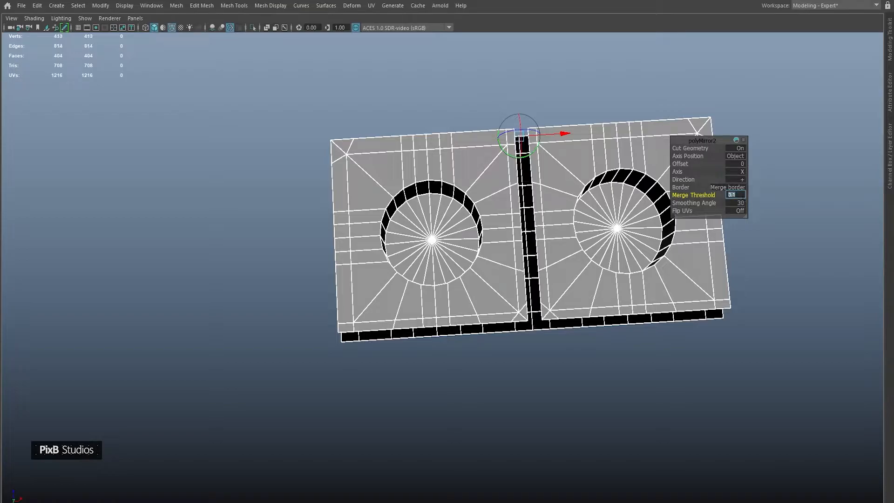
{"action": "middle_click_drag", "start_coordinate": [618, 222], "coordinate": [581, 291], "text": "alt"}
{"action": "left_click", "coordinate": [569, 246]}
{"action": "key", "text": "q"}
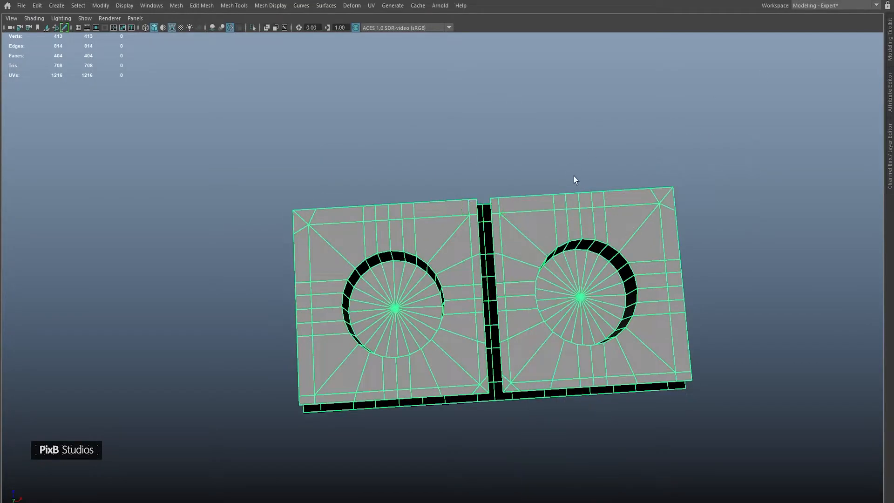
Step: Mirror the two-recess mesh about its object pivot on the Z axis in the + direction, adjusting the merge threshold
{"action": "left_click_drag", "start_coordinate": [602, 188], "coordinate": [585, 195], "text": "alt"}
{"action": "key", "text": "w"}
{"action": "right_click_drag", "start_coordinate": [583, 138], "coordinate": [570, 249], "text": "shift"}
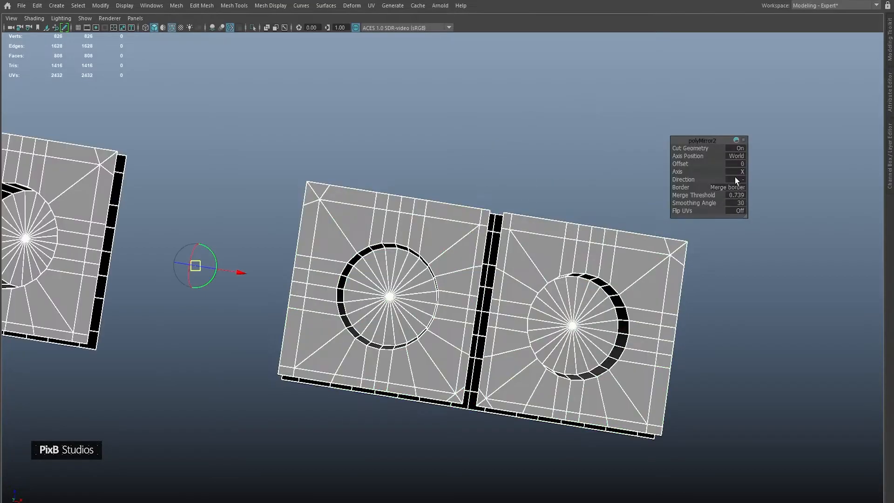
{"action": "left_click", "coordinate": [740, 172]}
{"action": "left_click", "coordinate": [750, 194]}
{"action": "left_click", "coordinate": [738, 156]}
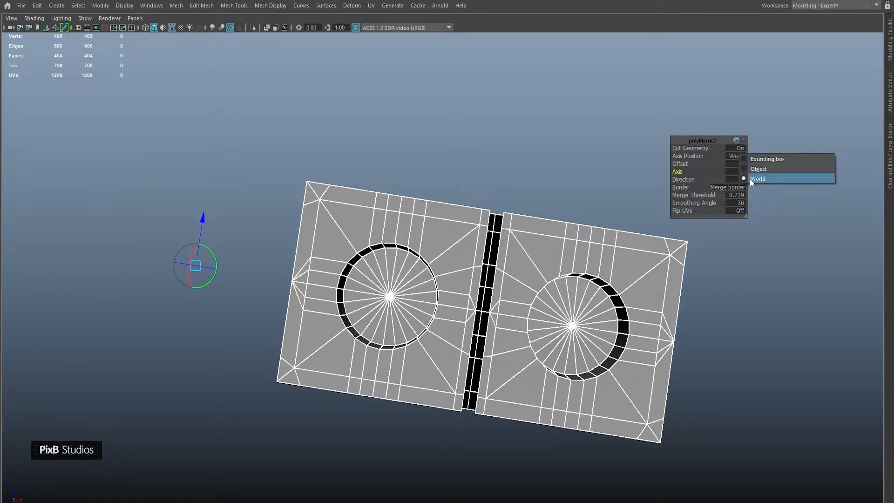
{"action": "left_click", "coordinate": [749, 177]}
{"action": "left_click", "coordinate": [740, 181]}
{"action": "left_click", "coordinate": [750, 185]}
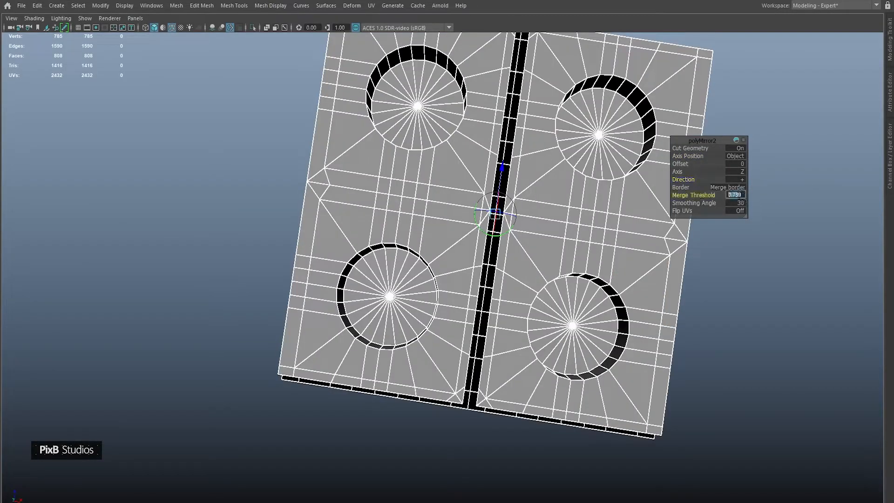
{"action": "key", "text": "Return"}
Step: Move the stray outer border vertices on both sides of the Z seam in line with the inner edge rows
{"action": "middle_click_drag", "start_coordinate": [627, 267], "coordinate": [467, 282], "text": "alt"}
{"action": "scroll", "coordinate": [466, 281], "scroll_direction": "up", "scroll_amount": 4}
{"action": "key", "text": "g"}
{"action": "left_click_drag", "start_coordinate": [539, 255], "coordinate": [532, 305]}
{"action": "left_click_drag", "start_coordinate": [360, 193], "coordinate": [376, 219]}
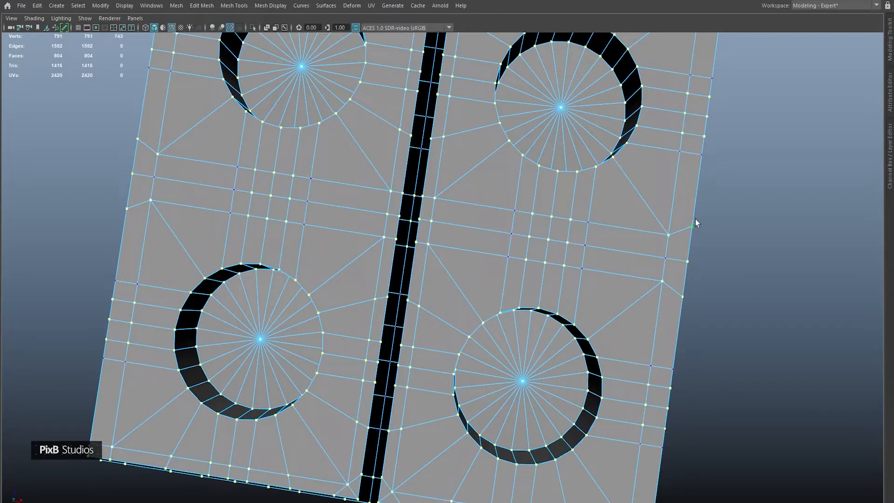
{"action": "left_click", "coordinate": [692, 224]}
{"action": "left_click", "coordinate": [138, 139], "text": "shift"}
{"action": "key", "text": "w"}
{"action": "left_click_drag", "start_coordinate": [421, 141], "coordinate": [328, 186]}
{"action": "left_click", "coordinate": [126, 209]}
{"action": "left_click", "coordinate": [683, 296], "text": "shift"}
{"action": "middle_click_drag", "start_coordinate": [298, 222], "coordinate": [304, 224]}
Step: Select the facing border edges along the remaining gap between the mirrored halves and scale them together
{"action": "key", "text": "F8"}
{"action": "scroll", "coordinate": [491, 222], "scroll_direction": "down", "scroll_amount": 4}
{"action": "key", "text": "F10"}
{"action": "left_click", "coordinate": [394, 399]}
{"action": "double_click", "coordinate": [441, 82], "text": "shift"}
{"action": "key", "text": "r"}
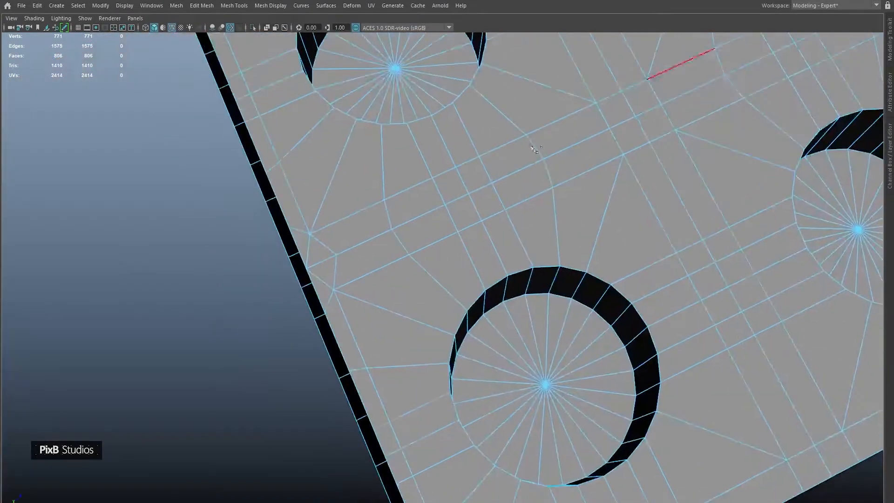
Step: Cut straight edges across the seam between one pair of recesses and along the inner row beside the border
{"action": "left_click", "coordinate": [309, 234]}
{"action": "left_click", "coordinate": [333, 290]}
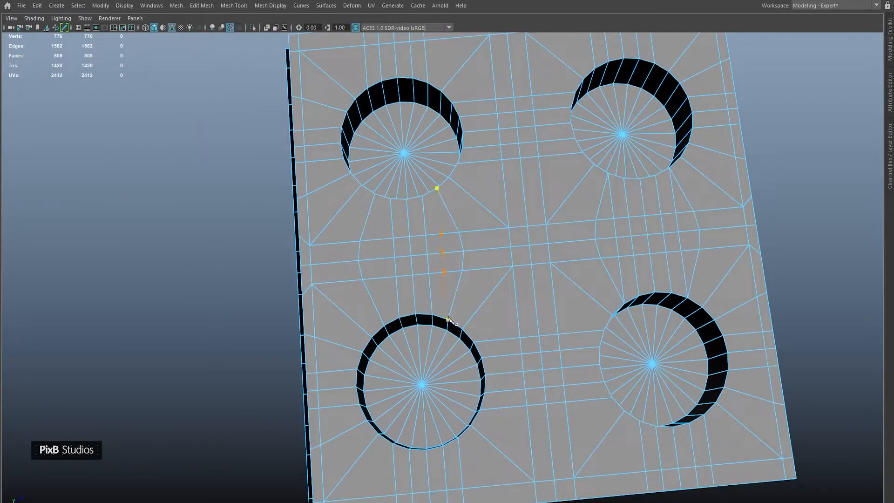
{"action": "left_click", "coordinate": [448, 318]}
{"action": "key", "text": "Return"}
{"action": "left_click", "coordinate": [374, 194]}
{"action": "left_click", "coordinate": [384, 325]}
{"action": "key", "text": "Return"}
Step: Delete the leftover curved edge lines between both pairs of recesses
{"action": "double_click", "coordinate": [450, 210]}
{"action": "double_click", "coordinate": [688, 197], "text": "shift"}
{"action": "right_click_drag", "start_coordinate": [689, 197], "coordinate": [478, 277], "text": "shift"}
Step: Shift the two opposite border vertices at the seam into line, return to object selection and deselect the mesh
{"action": "left_click", "coordinate": [532, 274]}
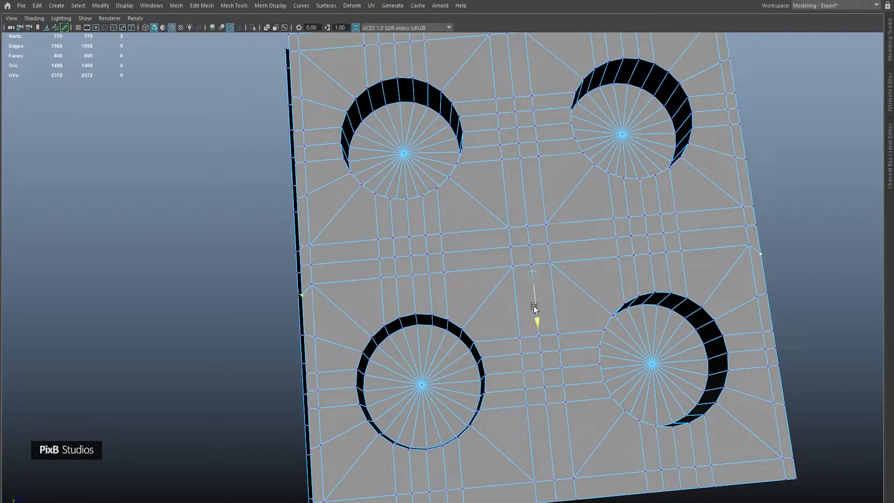
{"action": "right_click_drag", "start_coordinate": [501, 249], "coordinate": [578, 225]}
{"action": "scroll", "coordinate": [578, 225], "scroll_direction": "down", "scroll_amount": 4}
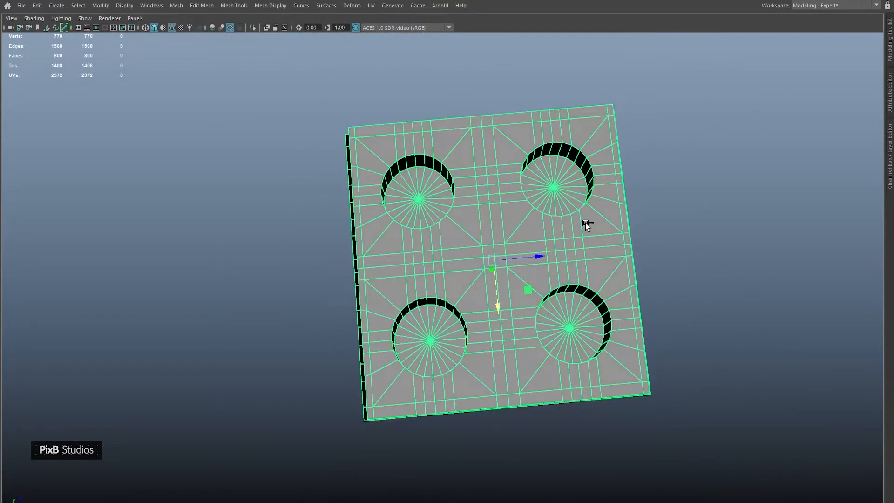
{"action": "left_click", "coordinate": [714, 212]}
{"action": "left_click_drag", "start_coordinate": [512, 200], "coordinate": [586, 258], "text": "alt"}
{"action": "scroll", "coordinate": [586, 259], "scroll_direction": "up", "scroll_amount": 4}
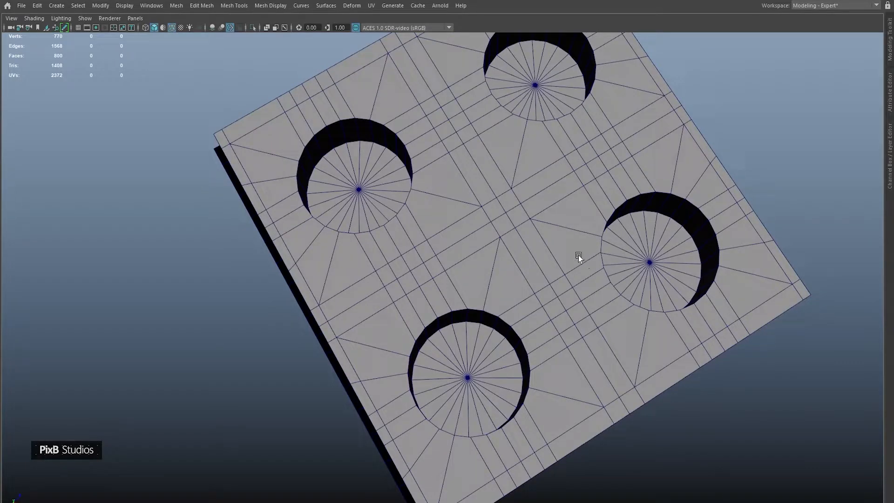
Step: Select the triangle-fan faces of one recess floor from its centre vertex and duplicate them as a separate disc
{"action": "left_click", "coordinate": [538, 245]}
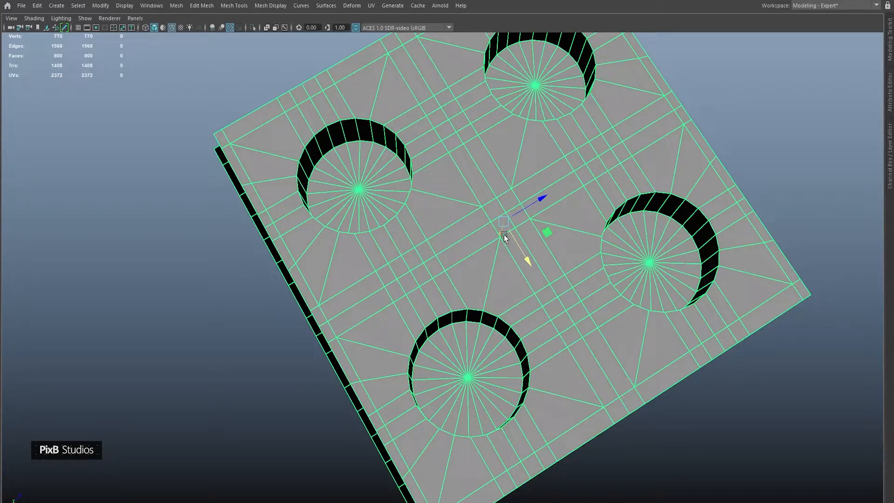
{"action": "key", "text": "q"}
{"action": "right_click_drag", "start_coordinate": [505, 236], "coordinate": [461, 238]}
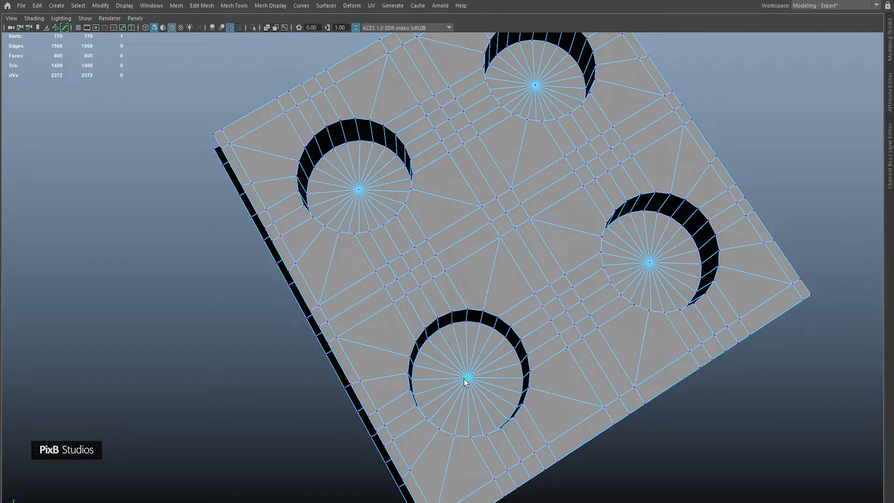
{"action": "key", "text": "ctrl+F11"}
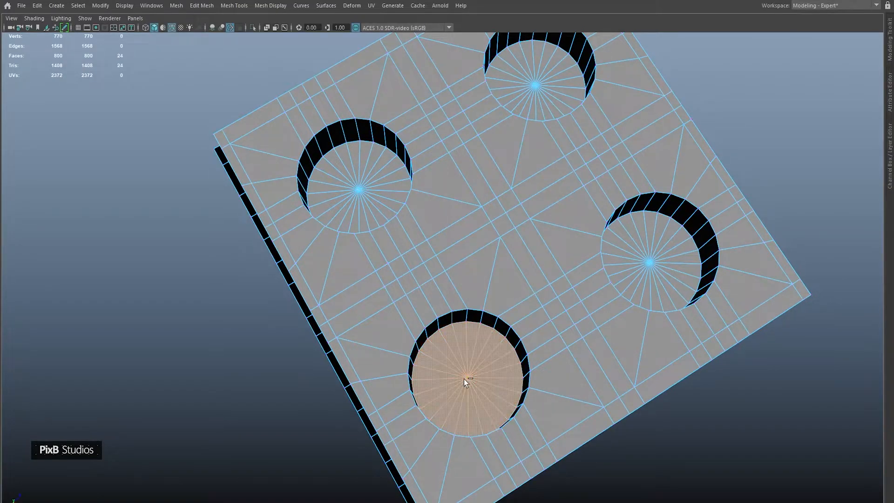
{"action": "right_click_drag", "start_coordinate": [477, 217], "coordinate": [477, 392], "text": "shift"}
{"action": "key", "text": "q"}
{"action": "left_click", "coordinate": [608, 250], "text": "shift"}
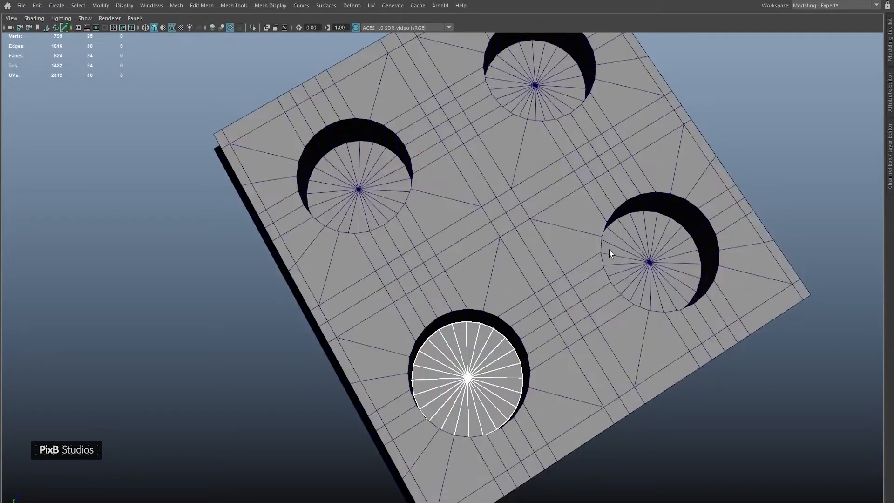
Step: Move the separated disc to the centre of the plate between the four recesses
{"action": "right_click_drag", "start_coordinate": [525, 172], "coordinate": [523, 206], "text": "ctrl+shift"}
{"action": "middle_click_drag", "start_coordinate": [508, 210], "coordinate": [506, 210]}
{"action": "left_click_drag", "start_coordinate": [506, 211], "coordinate": [517, 323], "text": "alt"}
Step: Select the floor faces of all four recesses from their centre vertices and flatten them by scaling vertically
{"action": "left_click", "coordinate": [524, 329]}
{"action": "right_click_drag", "start_coordinate": [524, 328], "coordinate": [491, 333]}
{"action": "left_click", "coordinate": [517, 349]}
{"action": "left_click", "coordinate": [321, 258], "text": "shift"}
{"action": "middle_click_drag", "start_coordinate": [425, 161], "coordinate": [428, 276], "text": "alt"}
{"action": "left_click", "coordinate": [427, 191], "text": "shift"}
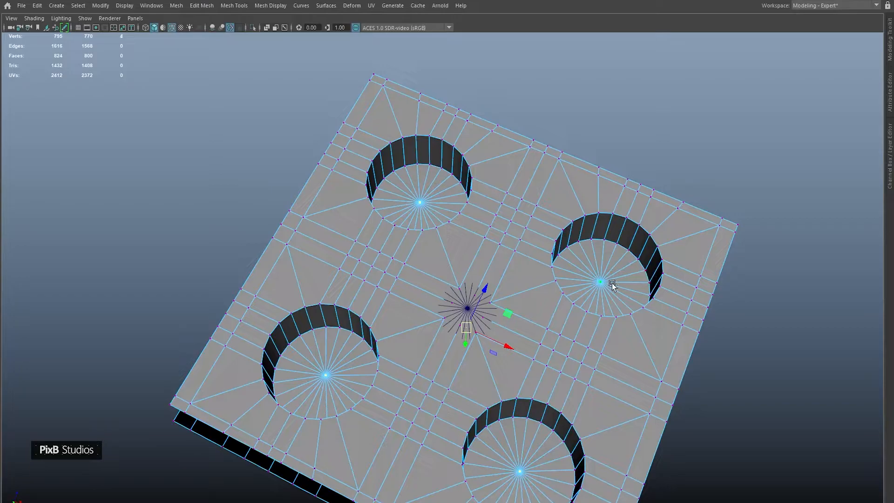
{"action": "key", "text": "ctrl+F11"}
{"action": "key", "text": "r"}
{"action": "left_click_drag", "start_coordinate": [454, 322], "coordinate": [455, 323], "text": "alt"}
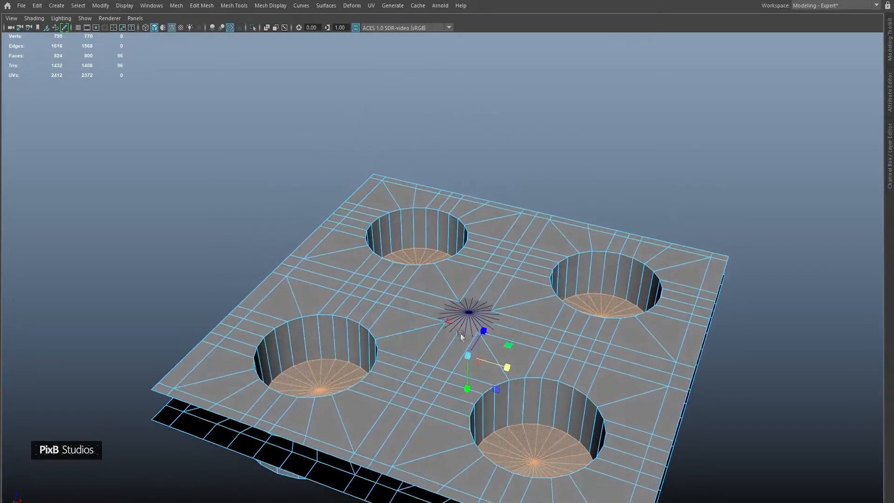
{"action": "left_click_drag", "start_coordinate": [468, 387], "coordinate": [433, 243]}
Step: Select the disc's vertices and flatten them vertically
{"action": "left_click_drag", "start_coordinate": [472, 303], "coordinate": [467, 307], "text": "alt"}
{"action": "right_click_drag", "start_coordinate": [467, 307], "coordinate": [493, 291]}
{"action": "left_click", "coordinate": [469, 312]}
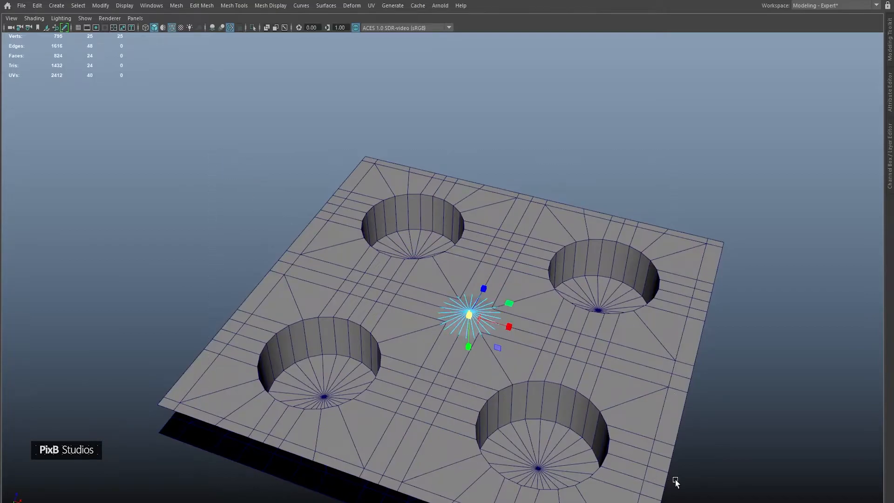
{"action": "left_click_drag", "start_coordinate": [469, 346], "coordinate": [445, 179]}
Step: Return the disc to object selection and scale it up uniformly until it is wider than the recesses
{"action": "key", "text": "q"}
{"action": "right_click_drag", "start_coordinate": [470, 299], "coordinate": [627, 197]}
{"action": "left_click_drag", "start_coordinate": [627, 197], "coordinate": [541, 235], "text": "alt"}
{"action": "key", "text": "r"}
{"action": "left_click_drag", "start_coordinate": [471, 303], "coordinate": [507, 309]}
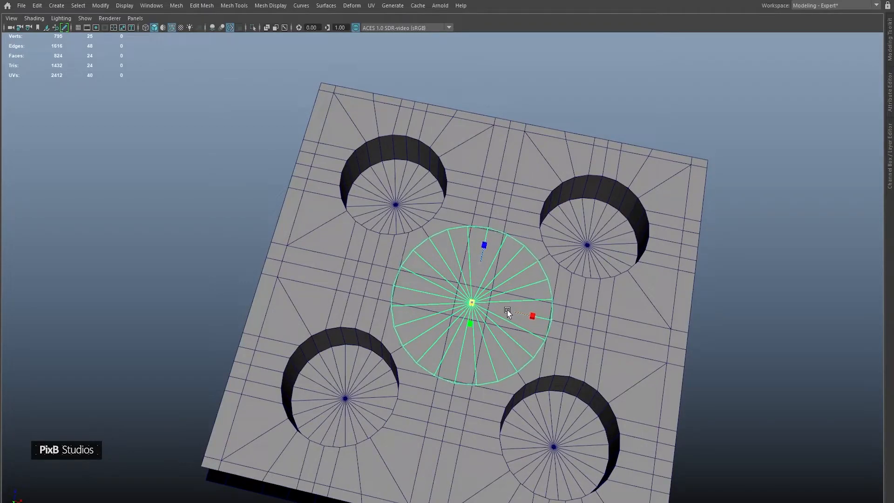
Step: Extrude the disc's faces upward into a tall cylinder above the plate
{"action": "middle_click_drag", "start_coordinate": [478, 302], "coordinate": [489, 287], "text": "alt"}
{"action": "key", "text": "ctrl+e"}
{"action": "left_click_drag", "start_coordinate": [489, 286], "coordinate": [462, 204], "text": "alt"}
{"action": "scroll", "coordinate": [463, 204], "scroll_direction": "up", "scroll_amount": 2}
{"action": "key", "text": "w"}
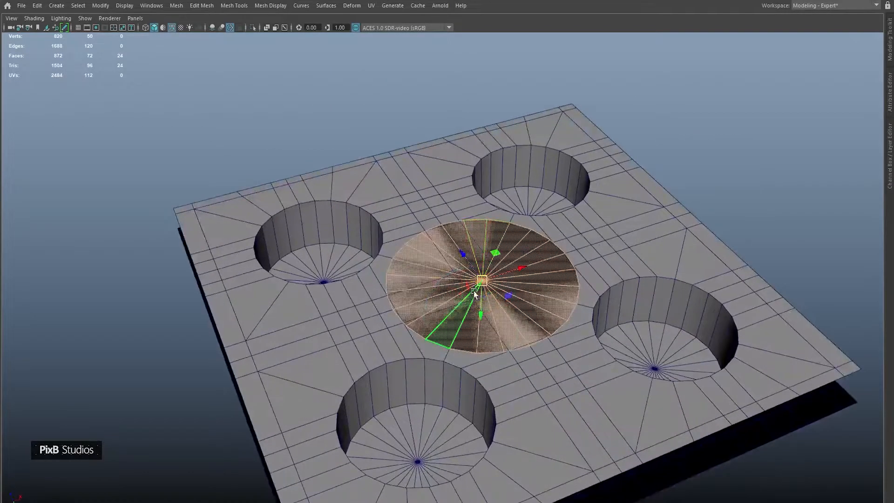
{"action": "left_click_drag", "start_coordinate": [480, 302], "coordinate": [470, 211]}
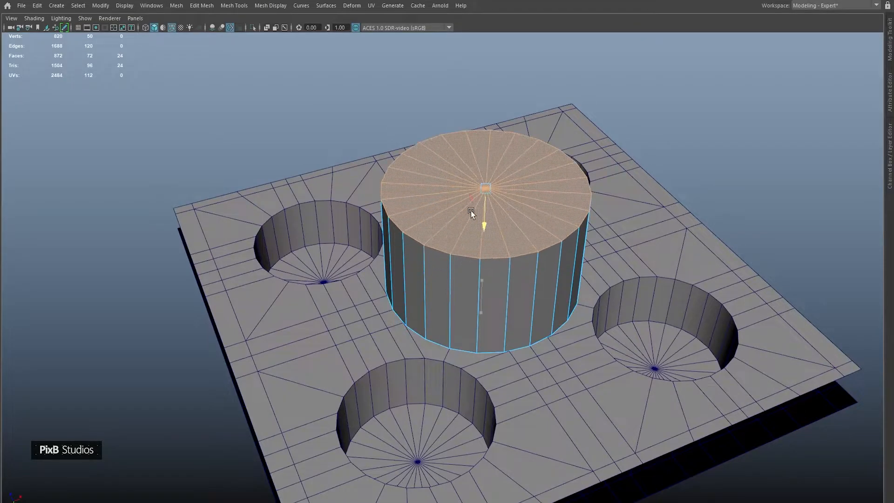
{"action": "scroll", "coordinate": [495, 260], "scroll_direction": "up", "scroll_amount": 2}
Step: Return to object selection and lower the cylinder slightly so it passes through the plate's top surface
{"action": "left_click_drag", "start_coordinate": [495, 260], "coordinate": [533, 255], "text": "alt"}
{"action": "right_click_drag", "start_coordinate": [498, 247], "coordinate": [756, 64]}
{"action": "scroll", "coordinate": [481, 213], "scroll_direction": "down", "scroll_amount": 1}
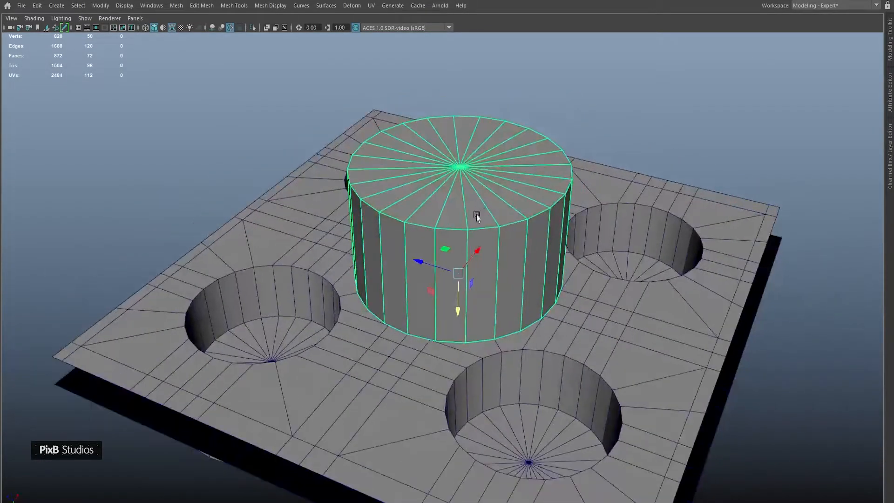
{"action": "left_click_drag", "start_coordinate": [480, 213], "coordinate": [454, 224], "text": "alt"}
{"action": "left_click_drag", "start_coordinate": [470, 290], "coordinate": [470, 297]}
{"action": "left_click_drag", "start_coordinate": [523, 275], "coordinate": [512, 282], "text": "alt"}
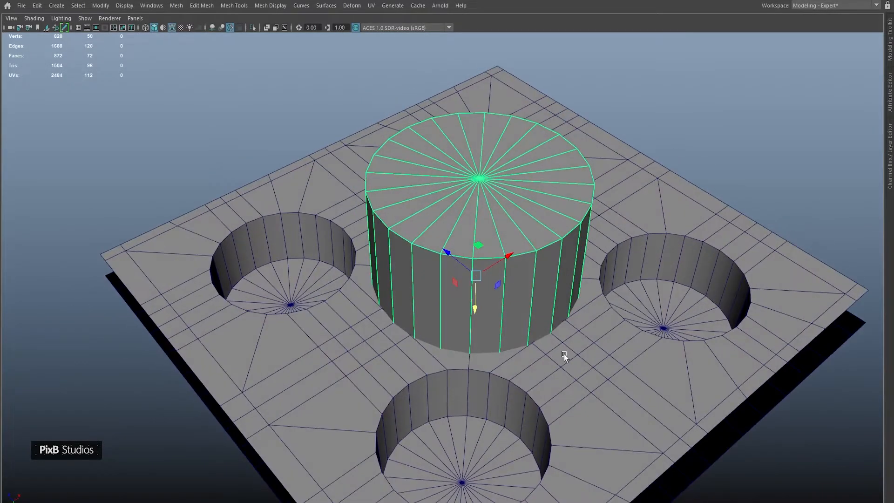
Step: Subtract the cylinder from the plate with a Boolean difference and select the resulting mesh
{"action": "left_click", "coordinate": [562, 345]}
{"action": "left_click", "coordinate": [507, 249]}
{"action": "right_click_drag", "start_coordinate": [490, 188], "coordinate": [567, 416], "text": "shift"}
{"action": "right_click_drag", "start_coordinate": [576, 456], "coordinate": [576, 454], "text": "shift"}
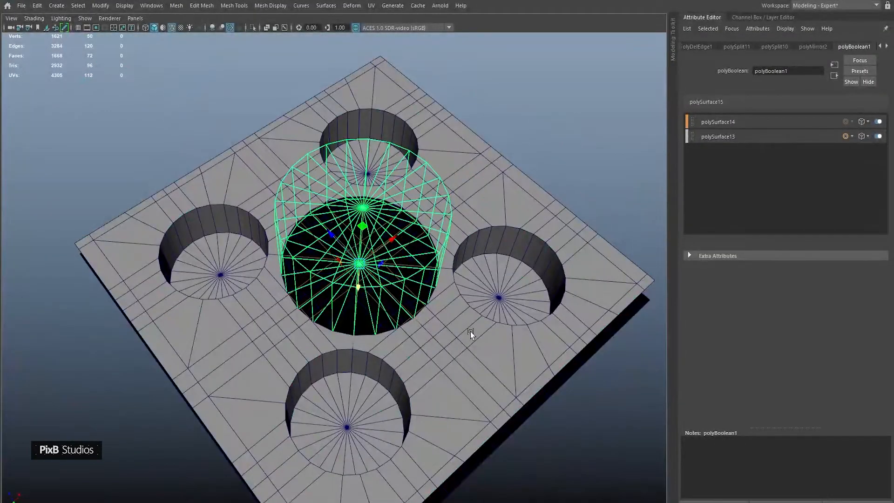
{"action": "left_click", "coordinate": [470, 332]}
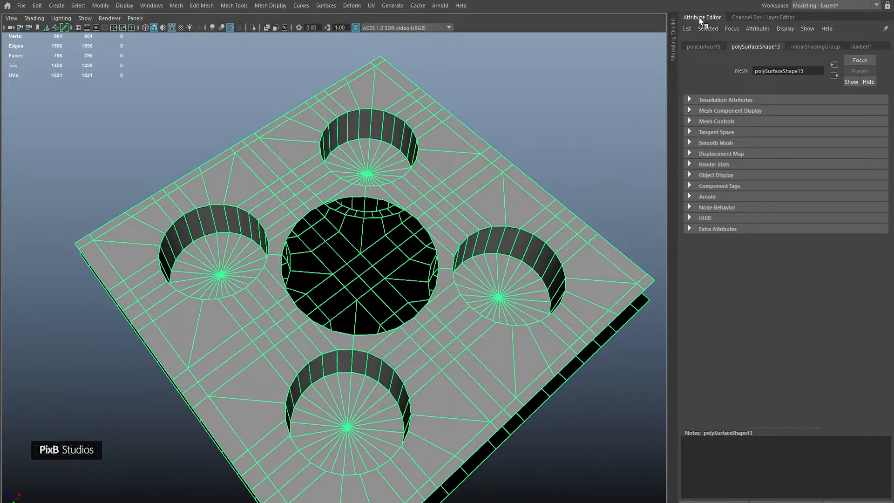
{"action": "left_click", "coordinate": [699, 18]}
{"action": "left_click", "coordinate": [719, 84]}
{"action": "left_click_drag", "start_coordinate": [699, 168], "coordinate": [586, 188], "text": "alt"}
Step: Delete the faces of three quarters of the plate, keeping one quarter with a single recess, and frame it
{"action": "left_click", "coordinate": [556, 157]}
{"action": "key", "text": "space"}
{"action": "right_click_drag", "start_coordinate": [568, 150], "coordinate": [568, 176]}
{"action": "left_click_drag", "start_coordinate": [728, 66], "coordinate": [558, 470]}
{"action": "left_click_drag", "start_coordinate": [338, 70], "coordinate": [691, 239]}
{"action": "key", "text": "Delete"}
{"action": "right_click_drag", "start_coordinate": [526, 264], "coordinate": [565, 201]}
{"action": "left_click_drag", "start_coordinate": [565, 201], "coordinate": [564, 136]}
{"action": "key", "text": "f"}
Step: Target-weld the stray vertices at one end of the central cutout where it meets the cut side of the quarter
{"action": "left_click_drag", "start_coordinate": [458, 180], "coordinate": [444, 161], "text": "alt"}
{"action": "scroll", "coordinate": [444, 161], "scroll_direction": "up", "scroll_amount": 2}
{"action": "middle_click_drag", "start_coordinate": [444, 161], "coordinate": [575, 208], "text": "alt"}
{"action": "left_click_drag", "start_coordinate": [575, 208], "coordinate": [689, 204], "text": "alt"}
{"action": "middle_click_drag", "start_coordinate": [600, 205], "coordinate": [559, 320], "text": "alt"}
{"action": "scroll", "coordinate": [559, 319], "scroll_direction": "up", "scroll_amount": 5}
{"action": "right_click_drag", "start_coordinate": [391, 221], "coordinate": [236, 161]}
{"action": "scroll", "coordinate": [379, 213], "scroll_direction": "up", "scroll_amount": 5}
{"action": "middle_click_drag", "start_coordinate": [379, 214], "coordinate": [462, 277], "text": "alt"}
{"action": "left_click", "coordinate": [389, 218]}
{"action": "right_click_drag", "start_coordinate": [396, 207], "coordinate": [381, 136], "text": "shift"}
{"action": "left_click_drag", "start_coordinate": [396, 206], "coordinate": [404, 210]}
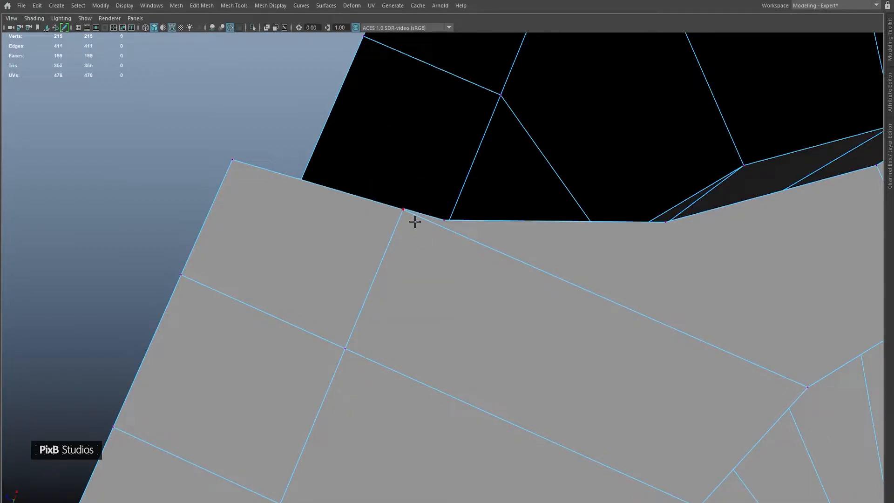
{"action": "key", "text": "ctrl+z"}
{"action": "scroll", "coordinate": [403, 214], "scroll_direction": "up", "scroll_amount": 5}
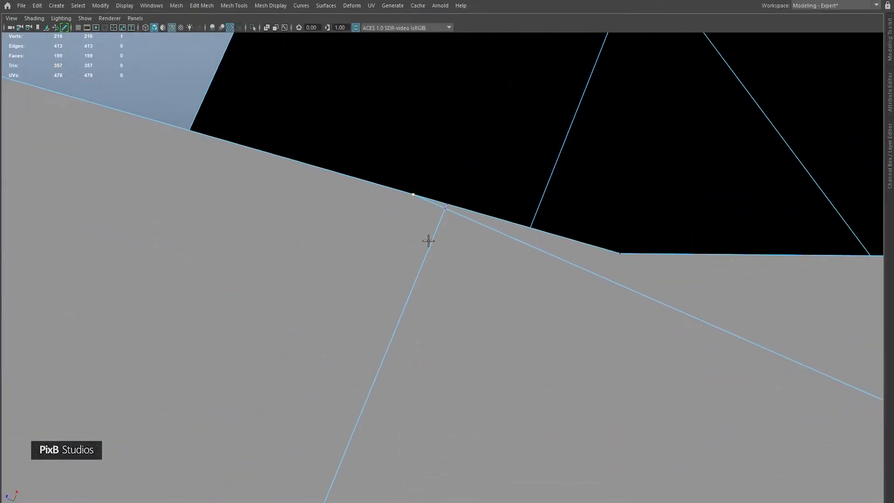
{"action": "left_click_drag", "start_coordinate": [446, 211], "coordinate": [440, 215]}
{"action": "scroll", "coordinate": [543, 241], "scroll_direction": "down", "scroll_amount": 1}
{"action": "middle_click_drag", "start_coordinate": [740, 253], "coordinate": [366, 213], "text": "alt"}
{"action": "scroll", "coordinate": [279, 208], "scroll_direction": "down", "scroll_amount": 3}
{"action": "left_click_drag", "start_coordinate": [289, 234], "coordinate": [302, 232]}
{"action": "scroll", "coordinate": [440, 227], "scroll_direction": "down", "scroll_amount": 2}
Step: Target-weld the stray vertices at the other end of the central cutout onto its corner vertices
{"action": "middle_click_drag", "start_coordinate": [647, 220], "coordinate": [390, 235], "text": "alt"}
{"action": "scroll", "coordinate": [448, 254], "scroll_direction": "down", "scroll_amount": 1}
{"action": "right_click_drag", "start_coordinate": [448, 254], "coordinate": [384, 96], "text": "alt"}
{"action": "right_click_drag", "start_coordinate": [351, 310], "coordinate": [301, 171], "text": "alt"}
{"action": "right_click_drag", "start_coordinate": [343, 268], "coordinate": [326, 225], "text": "alt"}
{"action": "middle_click_drag", "start_coordinate": [326, 225], "coordinate": [442, 103], "text": "alt"}
{"action": "right_click_drag", "start_coordinate": [465, 317], "coordinate": [418, 95], "text": "alt"}
{"action": "middle_click_drag", "start_coordinate": [567, 213], "coordinate": [413, 419], "text": "alt"}
{"action": "right_click_drag", "start_coordinate": [393, 202], "coordinate": [649, 437], "text": "alt"}
{"action": "middle_click_drag", "start_coordinate": [587, 433], "coordinate": [569, 223], "text": "alt"}
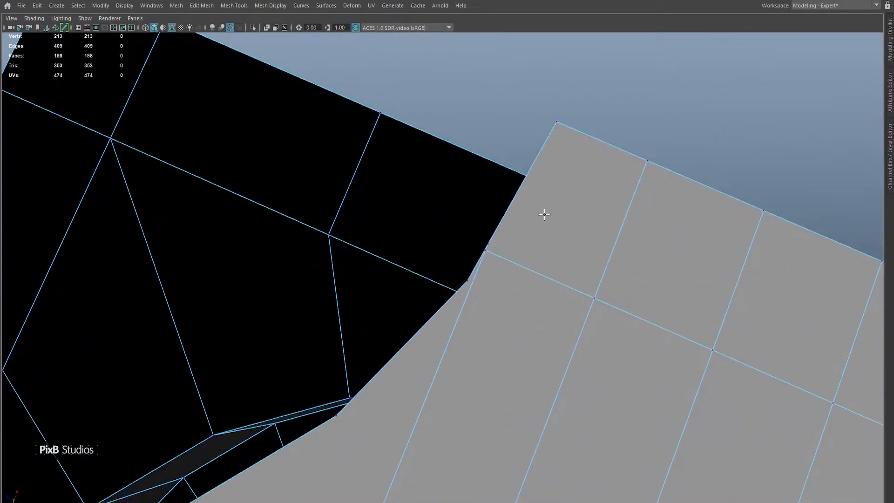
{"action": "right_click_drag", "start_coordinate": [548, 219], "coordinate": [536, 256], "text": "alt"}
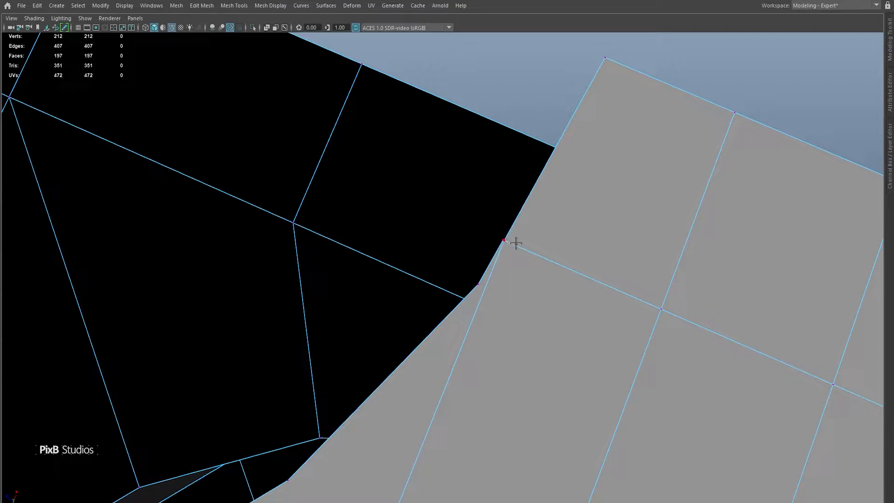
{"action": "right_click_drag", "start_coordinate": [504, 202], "coordinate": [603, 172], "text": "alt"}
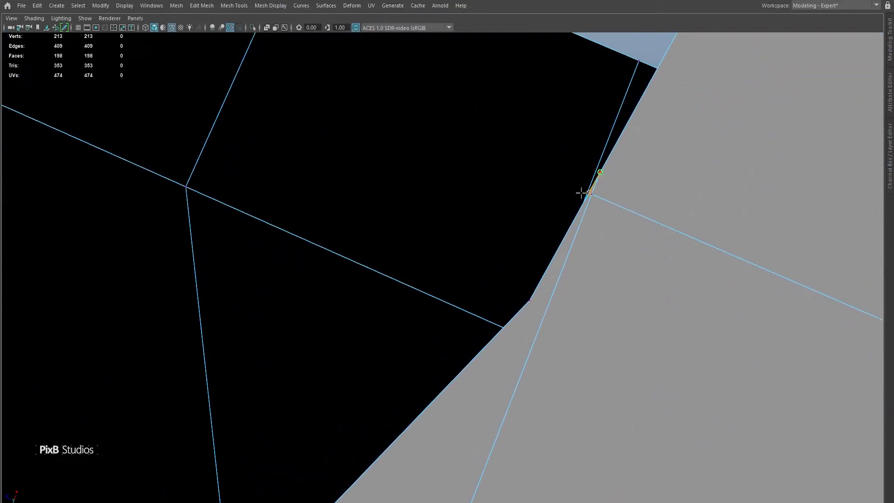
{"action": "left_click_drag", "start_coordinate": [596, 195], "coordinate": [585, 191]}
{"action": "middle_click_drag", "start_coordinate": [563, 286], "coordinate": [560, 366], "text": "alt"}
{"action": "right_click_drag", "start_coordinate": [557, 284], "coordinate": [530, 182], "text": "alt"}
{"action": "middle_click_drag", "start_coordinate": [527, 250], "coordinate": [541, 192], "text": "alt"}
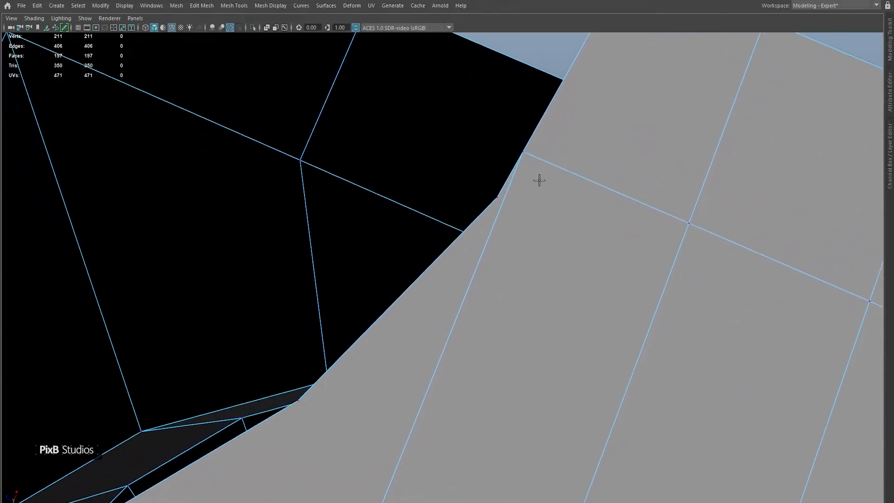
{"action": "left_click_drag", "start_coordinate": [516, 179], "coordinate": [502, 201]}
{"action": "right_click_drag", "start_coordinate": [501, 255], "coordinate": [494, 196], "text": "alt"}
{"action": "middle_click_drag", "start_coordinate": [494, 227], "coordinate": [511, 186], "text": "alt"}
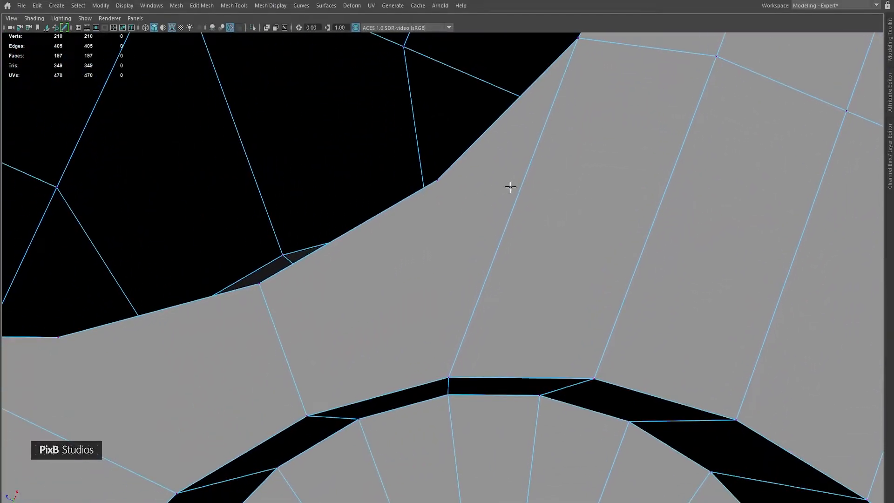
Step: Connect two vertices on the cutout's arc to the facing vertices on the recess rim
{"action": "right_click_drag", "start_coordinate": [511, 186], "coordinate": [500, 159], "text": "alt"}
{"action": "middle_click_drag", "start_coordinate": [485, 204], "coordinate": [546, 170], "text": "alt"}
{"action": "middle_click_drag", "start_coordinate": [541, 211], "coordinate": [563, 148], "text": "alt"}
{"action": "right_click_drag", "start_coordinate": [481, 204], "coordinate": [498, 178], "text": "alt"}
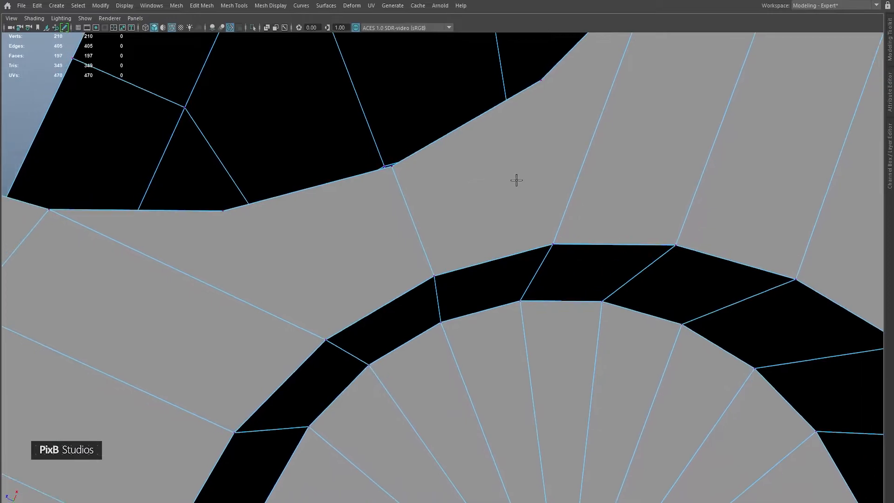
{"action": "middle_click_drag", "start_coordinate": [524, 182], "coordinate": [577, 195], "text": "alt"}
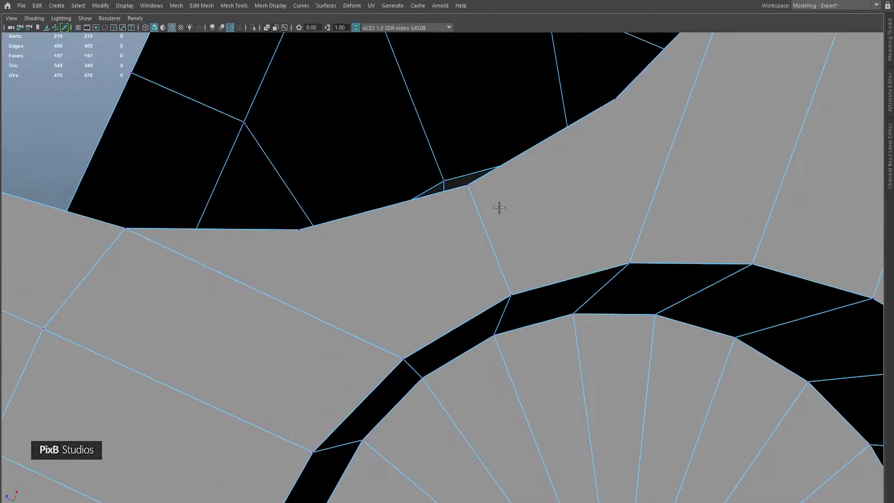
{"action": "right_click_drag", "start_coordinate": [498, 210], "coordinate": [492, 207], "text": "alt"}
{"action": "left_click", "coordinate": [404, 355], "text": "shift"}
{"action": "right_click_drag", "start_coordinate": [379, 269], "coordinate": [378, 328], "text": "shift"}
{"action": "left_click", "coordinate": [613, 102]}
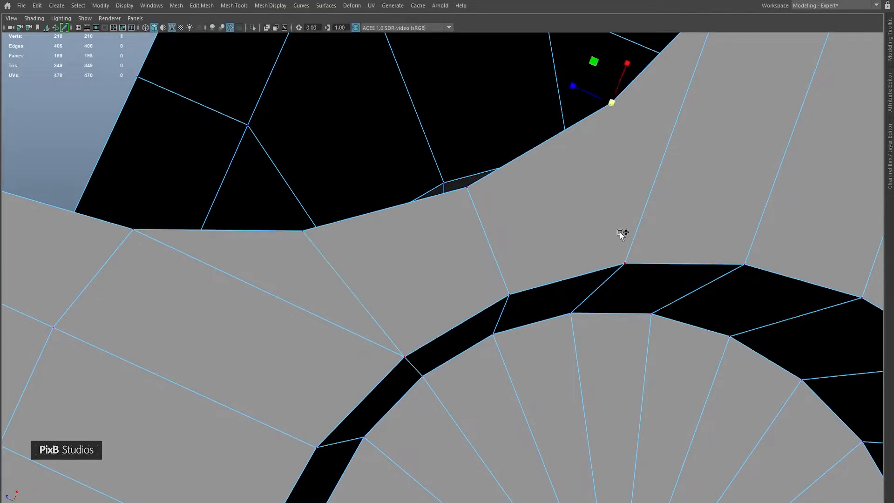
{"action": "left_click", "coordinate": [624, 263], "text": "shift"}
{"action": "key", "text": "g"}
Step: Delete the two old edges running toward the recess rim near both ends of the cutout
{"action": "right_click_drag", "start_coordinate": [572, 210], "coordinate": [534, 184], "text": "alt"}
{"action": "middle_click_drag", "start_coordinate": [534, 184], "coordinate": [571, 166], "text": "alt"}
{"action": "right_click_drag", "start_coordinate": [465, 233], "coordinate": [466, 200]}
{"action": "left_click", "coordinate": [372, 259]}
{"action": "left_click", "coordinate": [667, 148], "text": "shift"}
{"action": "key", "text": "Delete"}
{"action": "middle_click_drag", "start_coordinate": [666, 154], "coordinate": [570, 185], "text": "alt"}
{"action": "right_click_drag", "start_coordinate": [577, 233], "coordinate": [542, 217], "text": "alt"}
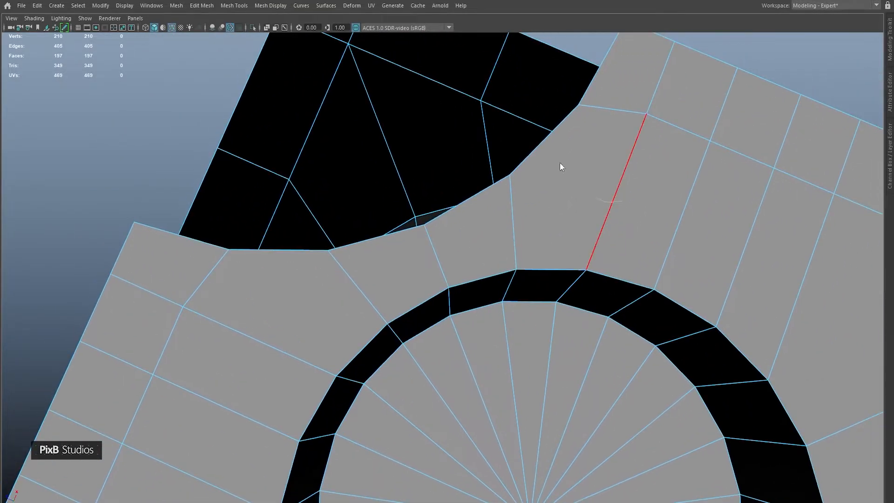
Step: Connect the outermost cutout vertex at each end to the next vertex on the recess rim
{"action": "right_click_drag", "start_coordinate": [325, 310], "coordinate": [324, 367], "text": "shift"}
{"action": "left_click", "coordinate": [578, 105]}
{"action": "left_click", "coordinate": [586, 270], "text": "shift"}
{"action": "key", "text": "g"}
{"action": "middle_click_drag", "start_coordinate": [588, 236], "coordinate": [521, 265], "text": "alt"}
Step: Multi-cut a new edge line from the recess rim through the border row to the outer edge on both sides
{"action": "key", "text": "ctrl+shift+x"}
{"action": "left_click", "coordinate": [519, 298]}
{"action": "left_click", "coordinate": [612, 155]}
{"action": "left_click", "coordinate": [641, 82]}
{"action": "middle_click_drag", "start_coordinate": [303, 349], "coordinate": [436, 284], "text": "alt"}
{"action": "left_click", "coordinate": [401, 340]}
{"action": "left_click", "coordinate": [233, 304]}
{"action": "left_click", "coordinate": [160, 271]}
Step: Delete the old edge lines beside the new cuts on both sides, including their vertices
{"action": "double_click", "coordinate": [221, 259]}
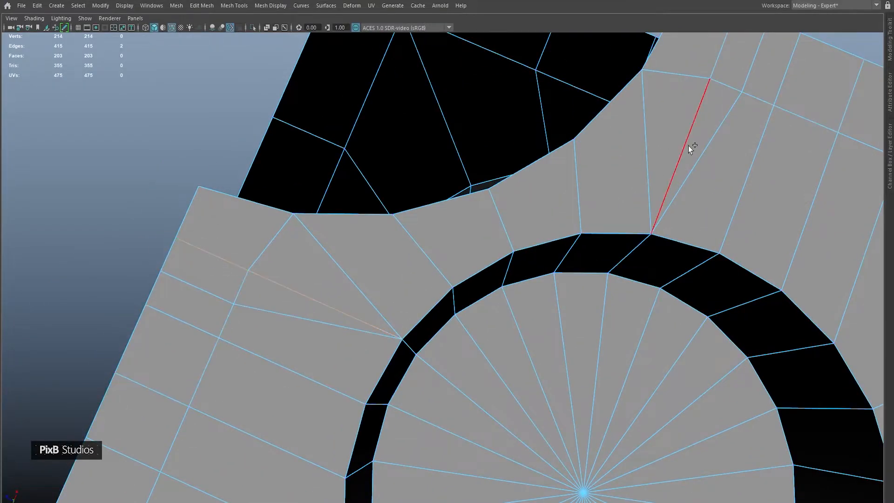
{"action": "double_click", "coordinate": [688, 145], "text": "shift"}
{"action": "key", "text": "ctrl+Delete"}
{"action": "middle_click_drag", "start_coordinate": [602, 208], "coordinate": [571, 246], "text": "alt"}
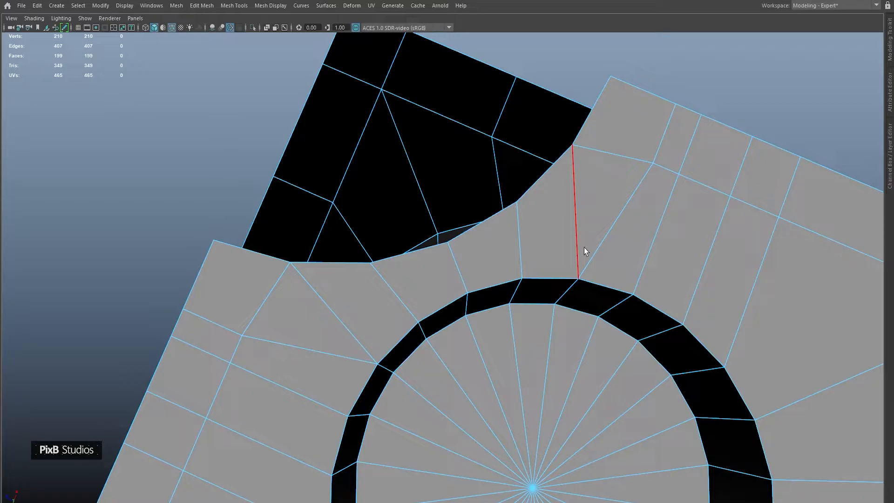
Step: Weld the inner and outer border vertices on both sides onto the neighbouring cut line, and return to object selection
{"action": "key", "text": "F9"}
{"action": "left_click", "coordinate": [652, 161]}
{"action": "left_click_drag", "start_coordinate": [653, 162], "coordinate": [679, 174]}
{"action": "left_click_drag", "start_coordinate": [676, 104], "coordinate": [701, 115]}
{"action": "middle_click_drag", "start_coordinate": [512, 216], "coordinate": [619, 184], "text": "alt"}
{"action": "left_click_drag", "start_coordinate": [348, 303], "coordinate": [336, 330]}
{"action": "left_click_drag", "start_coordinate": [289, 276], "coordinate": [278, 303]}
{"action": "middle_click_drag", "start_coordinate": [443, 266], "coordinate": [399, 248], "text": "alt"}
{"action": "scroll", "coordinate": [398, 248], "scroll_direction": "down", "scroll_amount": 2}
{"action": "key", "text": "F8"}
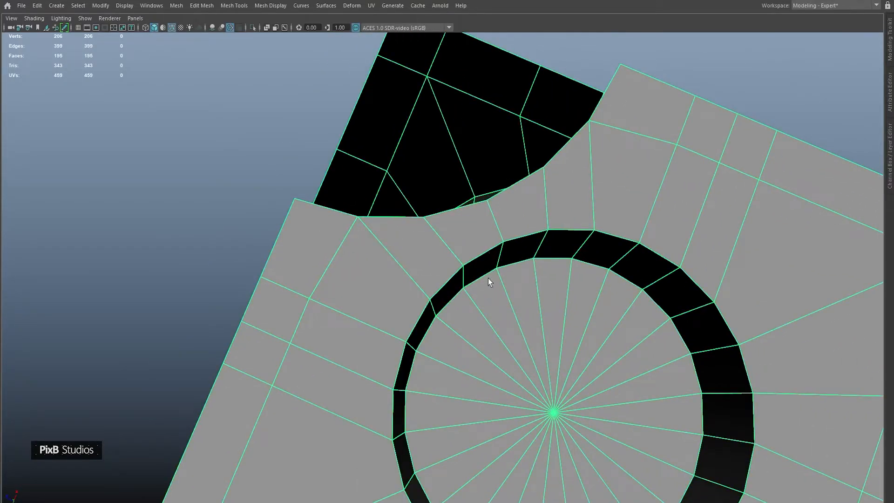
Step: Preview the quarter smoothed and merge the two closely spaced vertices at the cutout's edge
{"action": "scroll", "coordinate": [489, 272], "scroll_direction": "down", "scroll_amount": 4}
{"action": "middle_click_drag", "start_coordinate": [550, 297], "coordinate": [523, 239], "text": "alt"}
{"action": "right_click_drag", "start_coordinate": [515, 224], "coordinate": [406, 198]}
{"action": "key", "text": "3"}
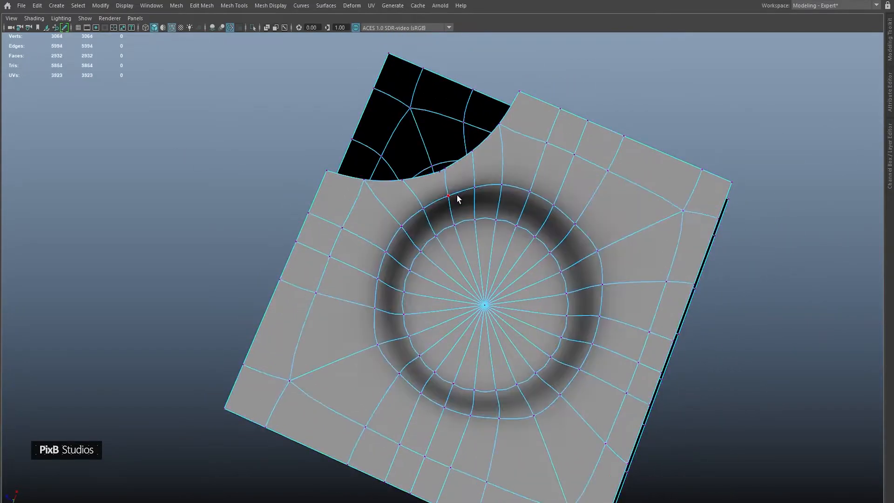
{"action": "right_click_drag", "start_coordinate": [686, 70], "coordinate": [685, 71]}
{"action": "scroll", "coordinate": [481, 175], "scroll_direction": "up", "scroll_amount": 4}
{"action": "middle_click_drag", "start_coordinate": [481, 176], "coordinate": [494, 283], "text": "alt"}
{"action": "right_click_drag", "start_coordinate": [510, 274], "coordinate": [381, 175]}
{"action": "scroll", "coordinate": [381, 176], "scroll_direction": "up", "scroll_amount": 3}
{"action": "left_click", "coordinate": [207, 245]}
{"action": "left_click", "coordinate": [444, 226]}
{"action": "left_click", "coordinate": [460, 226], "text": "shift"}
{"action": "right_click_drag", "start_coordinate": [460, 227], "coordinate": [446, 91], "text": "shift"}
Step: Turn off the smooth preview and mirror the quarter across the object's X axis in the positive direction with merged borders
{"action": "key", "text": "1"}
{"action": "right_click_drag", "start_coordinate": [482, 272], "coordinate": [591, 225]}
{"action": "scroll", "coordinate": [591, 225], "scroll_direction": "down", "scroll_amount": 7}
{"action": "left_click_drag", "start_coordinate": [591, 225], "coordinate": [524, 152], "text": "alt"}
{"action": "key", "text": "w"}
{"action": "right_click", "coordinate": [518, 147], "text": "shift"}
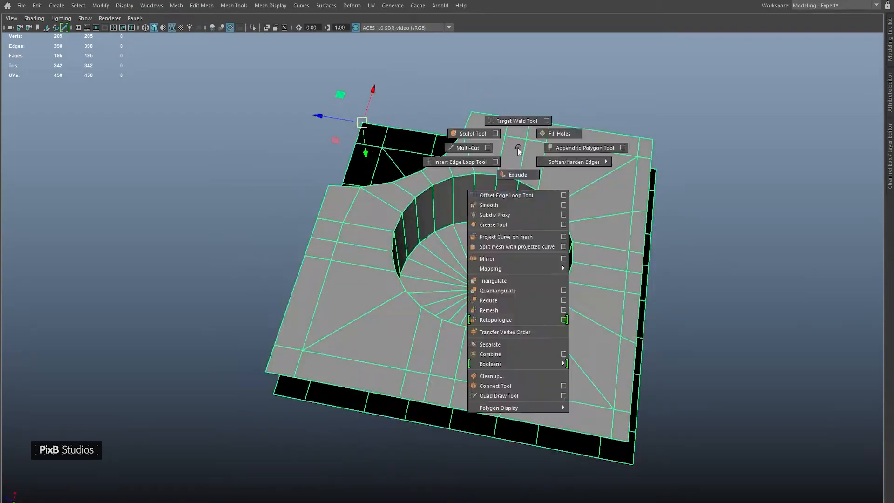
{"action": "left_click", "coordinate": [509, 259]}
{"action": "left_click", "coordinate": [736, 157]}
{"action": "left_click", "coordinate": [748, 172]}
{"action": "left_click", "coordinate": [742, 179]}
{"action": "left_click", "coordinate": [741, 196]}
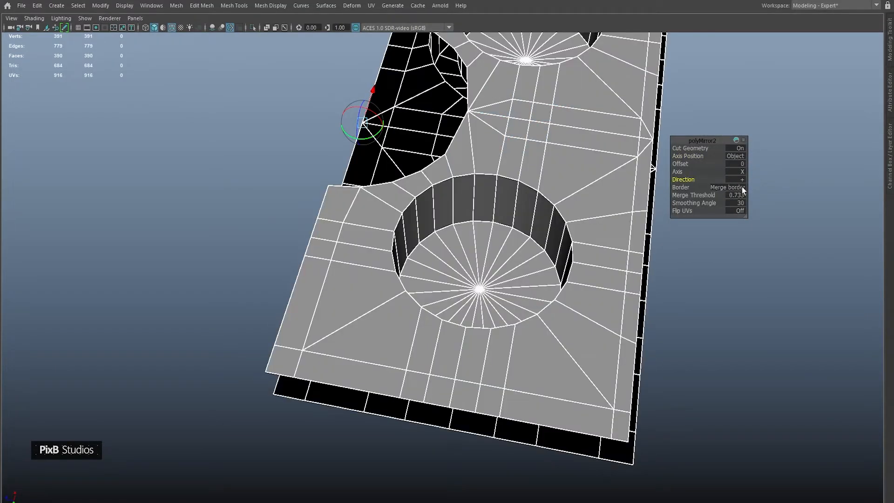
Step: Set the X mirror's merge threshold to 0.1
{"action": "middle_click_drag", "start_coordinate": [519, 148], "coordinate": [514, 207], "text": "alt"}
{"action": "right_click_drag", "start_coordinate": [514, 207], "coordinate": [463, 203], "text": "alt"}
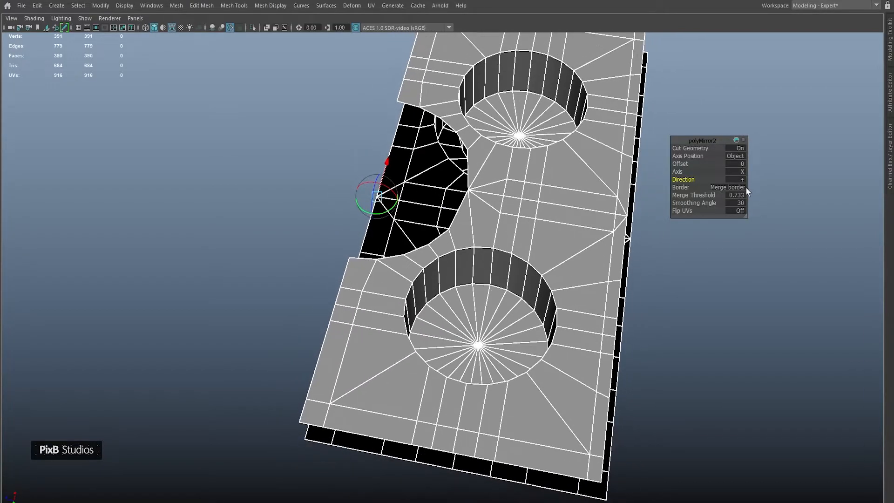
{"action": "left_click", "coordinate": [734, 196]}
{"action": "type", "text": "0.1"}
{"action": "key", "text": "Return"}
Step: Mirror the half plate across the object's Z axis in the positive direction with a merge threshold of 0.1
{"action": "left_click_drag", "start_coordinate": [447, 228], "coordinate": [535, 186], "text": "alt"}
{"action": "right_click_drag", "start_coordinate": [489, 163], "coordinate": [418, 157], "text": "alt"}
{"action": "middle_click_drag", "start_coordinate": [417, 156], "coordinate": [437, 147], "text": "alt"}
{"action": "left_click", "coordinate": [415, 166]}
{"action": "right_click_drag", "start_coordinate": [444, 221], "coordinate": [442, 333], "text": "shift"}
{"action": "left_click", "coordinate": [740, 155]}
{"action": "left_click", "coordinate": [747, 172]}
{"action": "left_click", "coordinate": [742, 172]}
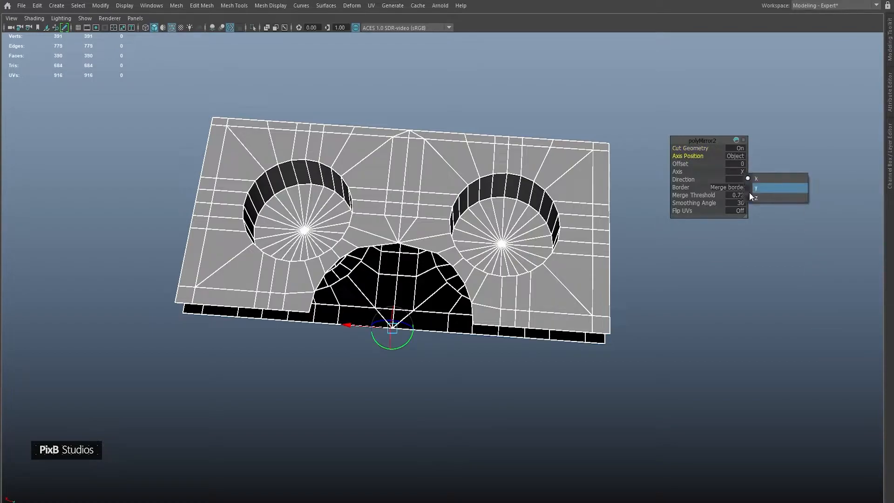
{"action": "left_click", "coordinate": [754, 198]}
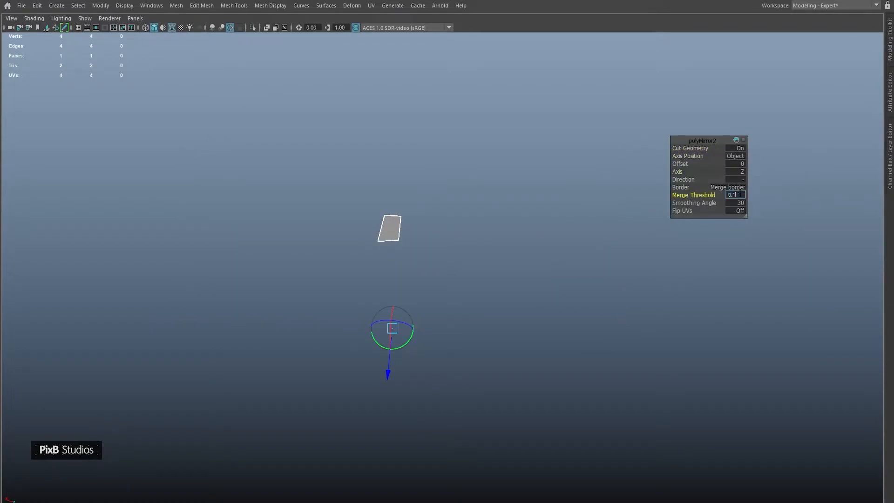
{"action": "left_click", "coordinate": [740, 180]}
{"action": "left_click", "coordinate": [749, 186]}
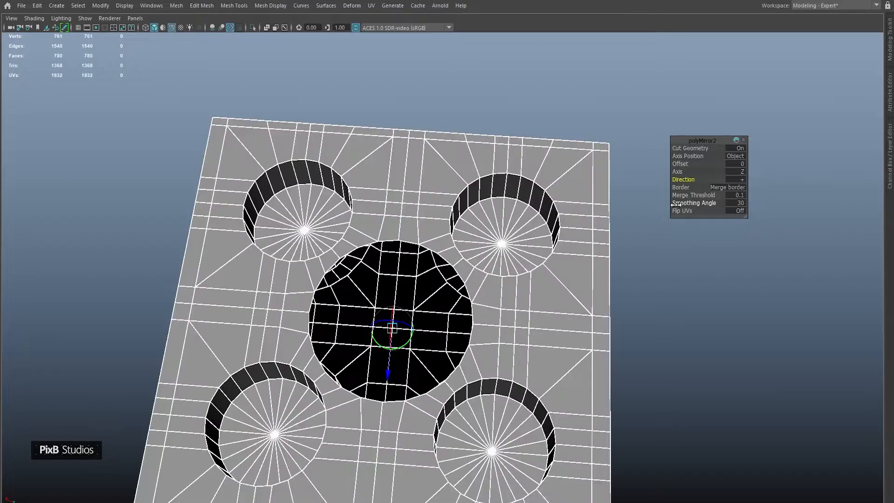
Step: Preview the full plate smoothed and examine the vertices around the central cutout's rim before returning to the unsmoothed display
{"action": "left_click_drag", "start_coordinate": [419, 208], "coordinate": [489, 209], "text": "alt"}
{"action": "left_click", "coordinate": [482, 243]}
{"action": "key", "text": "q"}
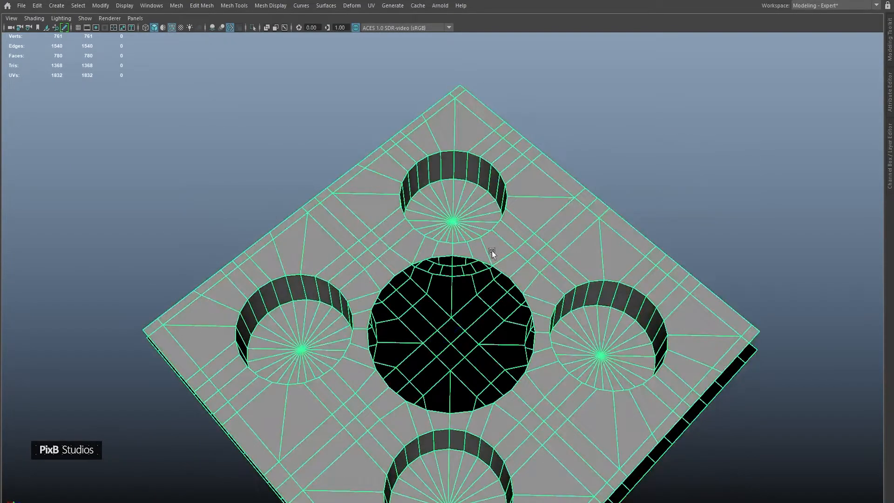
{"action": "middle_click_drag", "start_coordinate": [488, 257], "coordinate": [528, 171], "text": "alt"}
{"action": "key", "text": "3"}
{"action": "right_click_drag", "start_coordinate": [550, 169], "coordinate": [361, 159]}
{"action": "scroll", "coordinate": [455, 250], "scroll_direction": "down", "scroll_amount": 5}
{"action": "scroll", "coordinate": [454, 249], "scroll_direction": "up", "scroll_amount": 8}
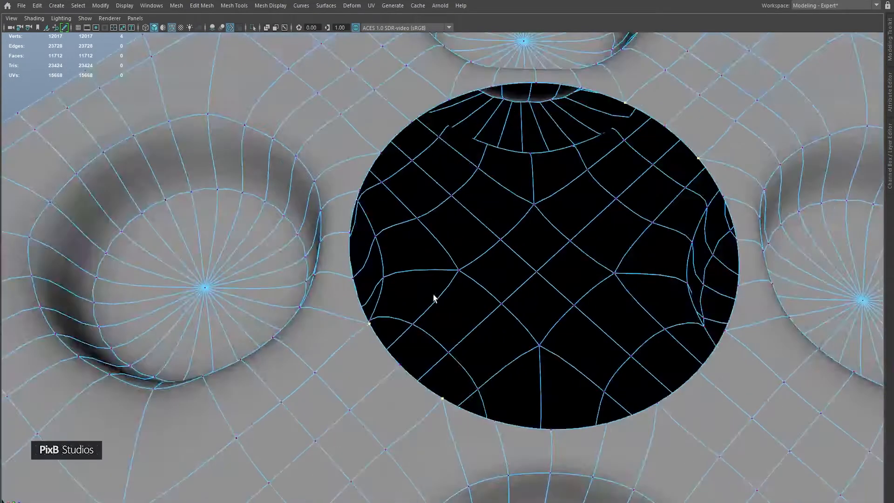
{"action": "scroll", "coordinate": [459, 330], "scroll_direction": "up", "scroll_amount": 2}
{"action": "scroll", "coordinate": [598, 272], "scroll_direction": "down", "scroll_amount": 4}
{"action": "left_click_drag", "start_coordinate": [599, 273], "coordinate": [518, 372], "text": "alt"}
{"action": "middle_click_drag", "start_coordinate": [519, 371], "coordinate": [582, 203], "text": "alt"}
{"action": "scroll", "coordinate": [530, 280], "scroll_direction": "up", "scroll_amount": 3}
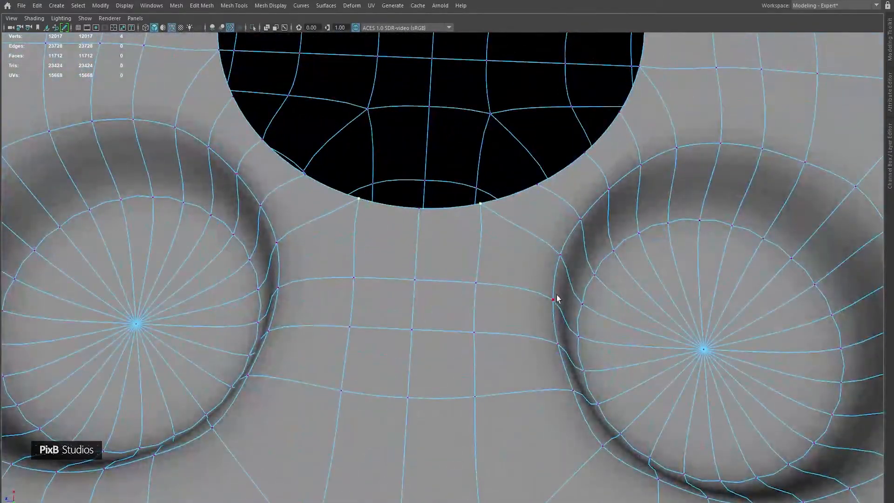
{"action": "scroll", "coordinate": [557, 295], "scroll_direction": "down", "scroll_amount": 5}
{"action": "left_click_drag", "start_coordinate": [557, 294], "coordinate": [486, 298], "text": "alt"}
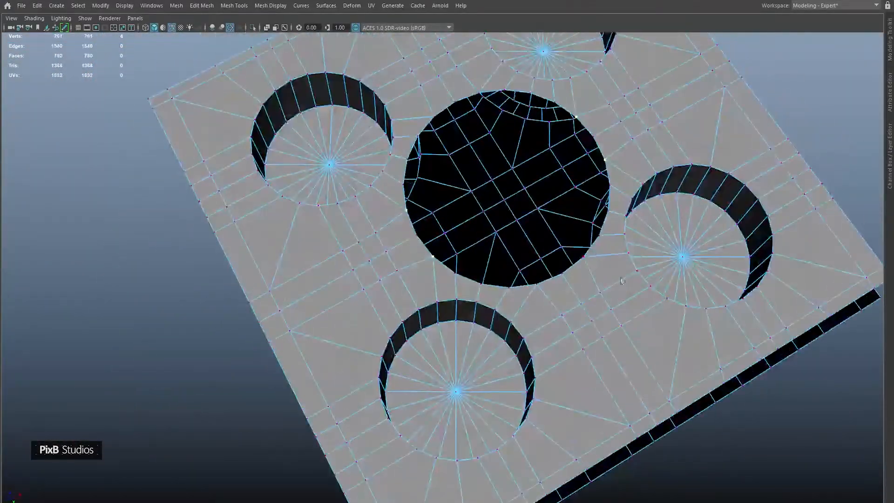
{"action": "left_click_drag", "start_coordinate": [582, 261], "coordinate": [623, 286], "text": "alt"}
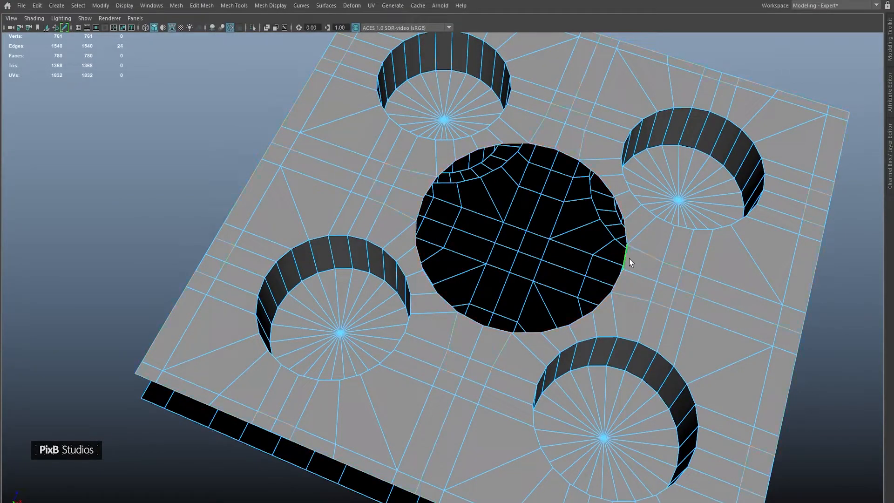
Step: Extrude the central cutout's border edges into a raised round wall with a narrow inward rim
{"action": "key", "text": "ctrl+e"}
{"action": "key", "text": "w"}
{"action": "left_click_drag", "start_coordinate": [569, 269], "coordinate": [474, 177], "text": "alt"}
{"action": "scroll", "coordinate": [503, 236], "scroll_direction": "down", "scroll_amount": 2}
{"action": "scroll", "coordinate": [493, 191], "scroll_direction": "up", "scroll_amount": 3}
{"action": "middle_click_drag", "start_coordinate": [498, 183], "coordinate": [491, 209], "text": "alt"}
{"action": "key", "text": "ctrl+e"}
{"action": "left_click_drag", "start_coordinate": [489, 174], "coordinate": [499, 221]}
Step: Extrude the tube's inner border inward and merge it to the center to close the floor, and return to object selection
{"action": "key", "text": "ctrl+e"}
{"action": "key", "text": "ctrl+e"}
{"action": "key", "text": "r"}
{"action": "left_click_drag", "start_coordinate": [478, 317], "coordinate": [452, 310]}
{"action": "right_click_drag", "start_coordinate": [471, 277], "coordinate": [448, 123], "text": "shift"}
{"action": "right_click_drag", "start_coordinate": [466, 236], "coordinate": [674, 109]}
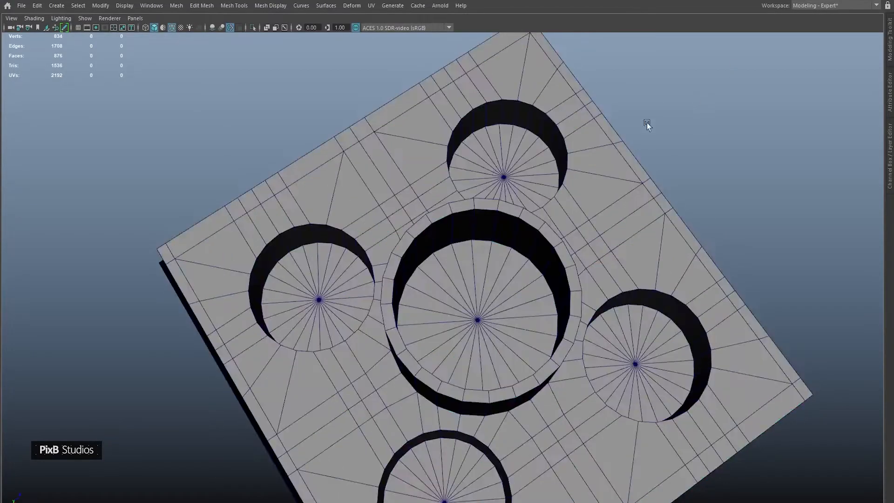
Step: Extrude the plate's two outer border loops upward to form inner and outer side walls around the plate
{"action": "left_click_drag", "start_coordinate": [675, 109], "coordinate": [524, 198], "text": "alt"}
{"action": "left_click_drag", "start_coordinate": [577, 258], "coordinate": [513, 201], "text": "alt"}
{"action": "left_click", "coordinate": [503, 199]}
{"action": "middle_click_drag", "start_coordinate": [514, 201], "coordinate": [532, 182], "text": "alt"}
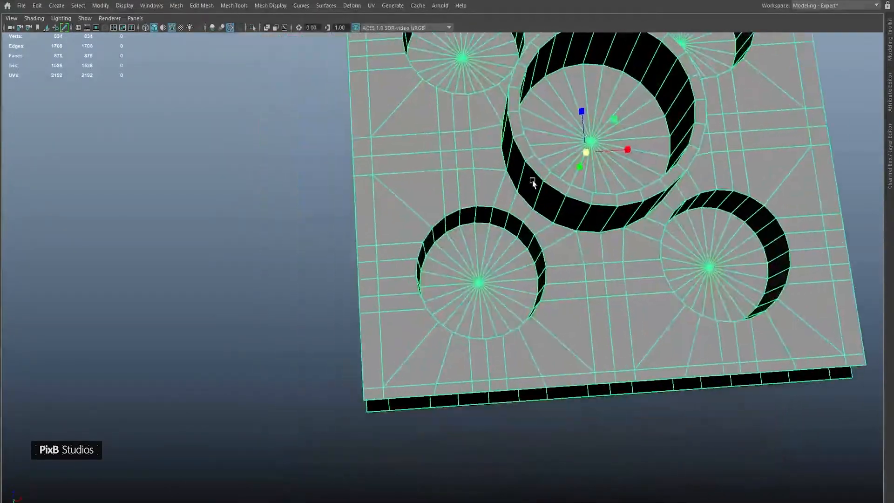
{"action": "left_click_drag", "start_coordinate": [529, 309], "coordinate": [430, 274], "text": "alt"}
{"action": "middle_click_drag", "start_coordinate": [430, 275], "coordinate": [472, 282], "text": "alt"}
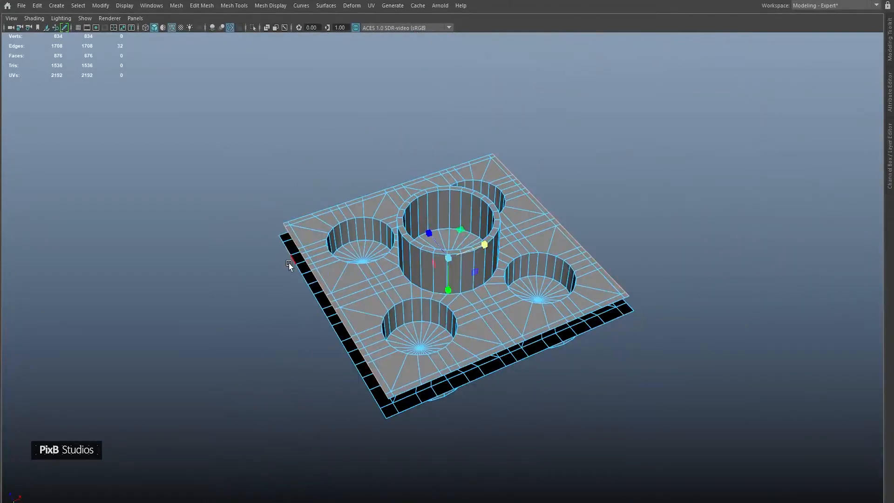
{"action": "double_click", "coordinate": [291, 263]}
{"action": "key", "text": "ctrl+e"}
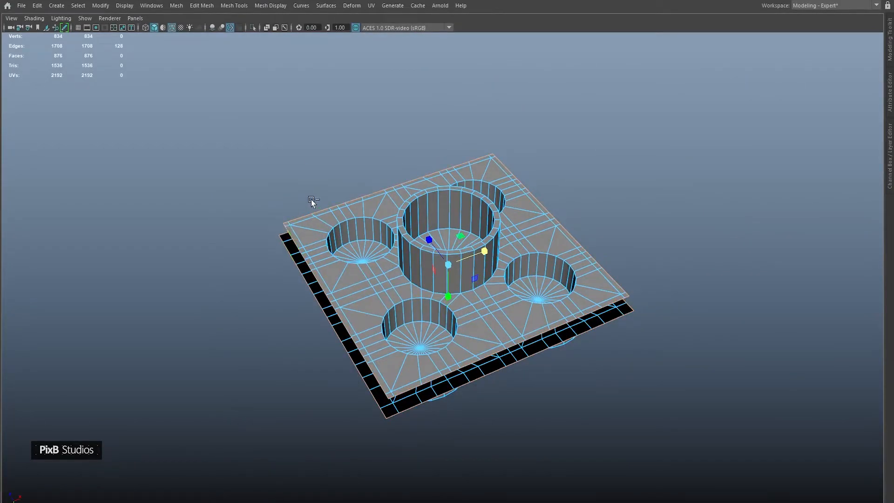
{"action": "left_click_drag", "start_coordinate": [445, 286], "coordinate": [441, 152]}
{"action": "key", "text": "r"}
Step: Bridge the upper border loops of the inner and outer side walls to close the rim
{"action": "right_click_drag", "start_coordinate": [427, 238], "coordinate": [477, 256], "text": "alt"}
{"action": "left_click_drag", "start_coordinate": [477, 256], "coordinate": [457, 302], "text": "alt"}
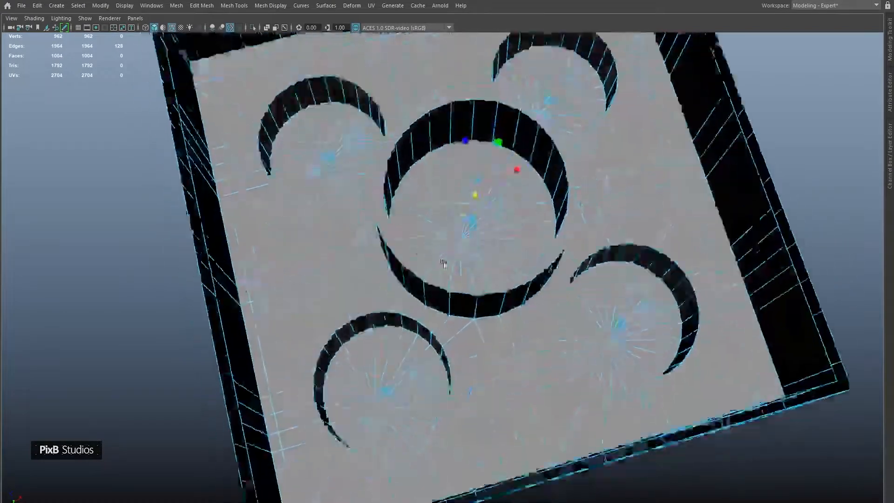
{"action": "middle_click_drag", "start_coordinate": [456, 303], "coordinate": [554, 198], "text": "alt"}
{"action": "left_click_drag", "start_coordinate": [321, 253], "coordinate": [369, 230], "text": "alt"}
{"action": "double_click", "coordinate": [369, 228], "text": "shift"}
{"action": "right_click", "coordinate": [372, 225], "text": "shift"}
{"action": "double_click", "coordinate": [358, 219], "text": "shift"}
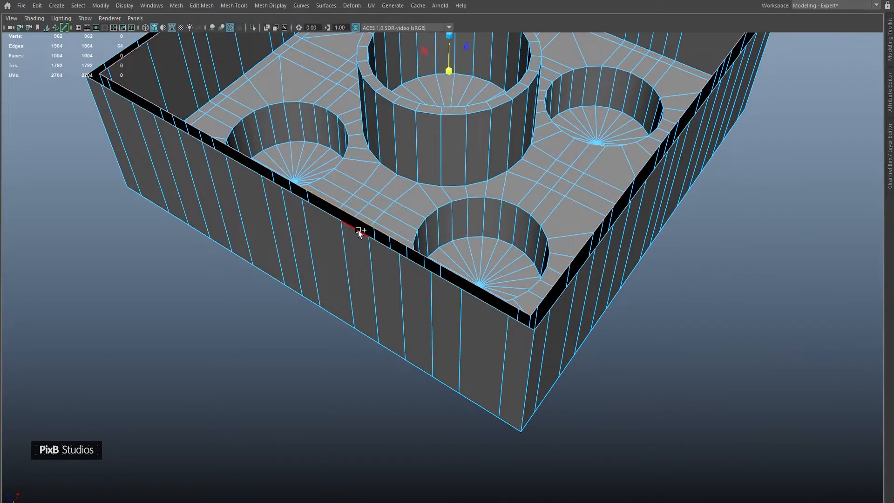
{"action": "right_click", "coordinate": [359, 230], "text": "shift"}
{"action": "left_click", "coordinate": [364, 352]}
Step: Return to object selection and examine the walled plate, its central tube and the inner wall topology
{"action": "middle_click_drag", "start_coordinate": [457, 332], "coordinate": [423, 348], "text": "alt"}
{"action": "right_click_drag", "start_coordinate": [460, 331], "coordinate": [443, 286], "text": "alt"}
{"action": "left_click_drag", "start_coordinate": [443, 286], "coordinate": [505, 233], "text": "alt"}
{"action": "right_click_drag", "start_coordinate": [526, 134], "coordinate": [600, 404]}
{"action": "left_click_drag", "start_coordinate": [604, 370], "coordinate": [447, 175], "text": "alt"}
{"action": "right_click_drag", "start_coordinate": [447, 175], "coordinate": [548, 292], "text": "alt"}
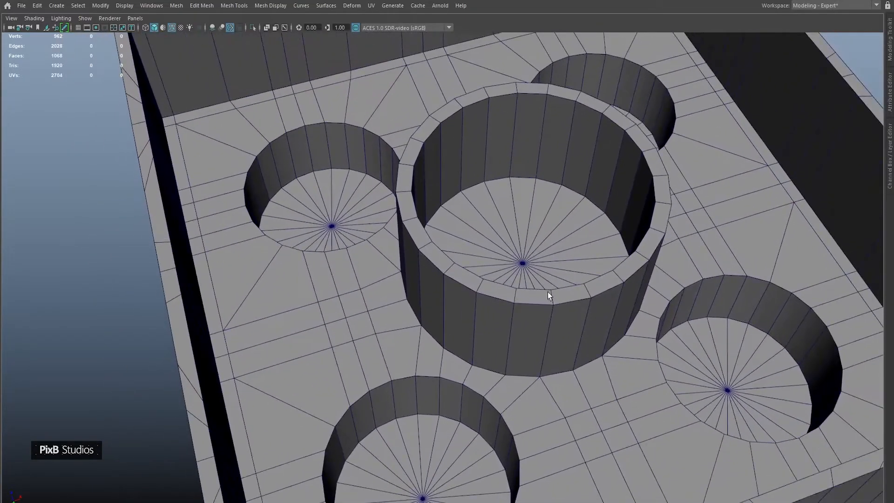
{"action": "middle_click_drag", "start_coordinate": [451, 231], "coordinate": [458, 279], "text": "alt"}
{"action": "right_click_drag", "start_coordinate": [459, 279], "coordinate": [423, 228], "text": "alt"}
{"action": "left_click_drag", "start_coordinate": [422, 229], "coordinate": [359, 253], "text": "alt"}
{"action": "right_click_drag", "start_coordinate": [359, 253], "coordinate": [488, 263], "text": "alt"}
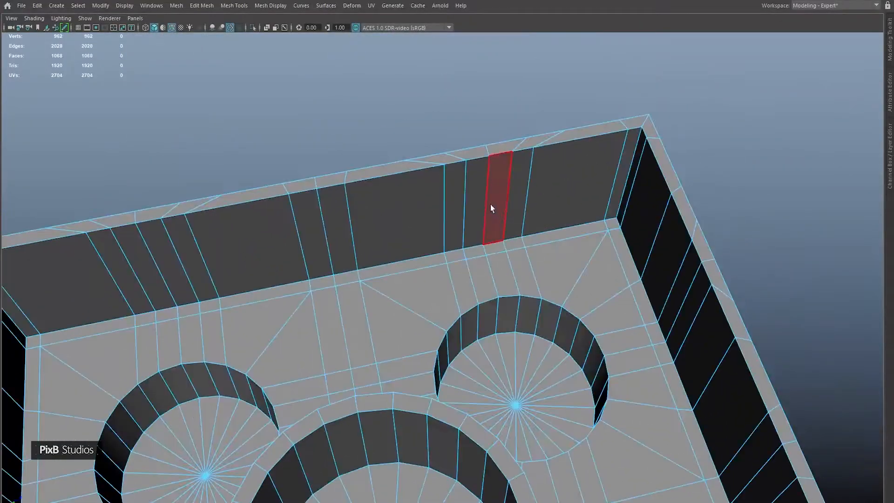
Step: Delete the paired inner wall faces and adjoining floor border faces aligned with the corner recess on both adjacent walls
{"action": "left_click", "coordinate": [479, 198]}
{"action": "left_click", "coordinate": [492, 190], "text": "shift"}
{"action": "left_click_drag", "start_coordinate": [434, 206], "coordinate": [493, 175], "text": "alt"}
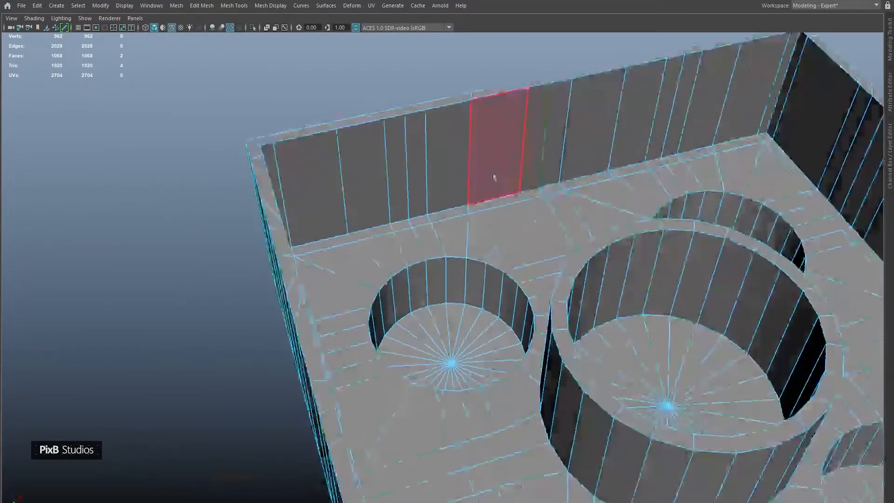
{"action": "left_click", "coordinate": [416, 176], "text": "shift"}
{"action": "left_click", "coordinate": [402, 181], "text": "shift"}
{"action": "scroll", "coordinate": [567, 259], "scroll_direction": "down", "scroll_amount": 1}
{"action": "left_click_drag", "start_coordinate": [567, 259], "coordinate": [471, 206], "text": "alt"}
{"action": "middle_click_drag", "start_coordinate": [470, 206], "coordinate": [492, 331], "text": "alt"}
{"action": "scroll", "coordinate": [494, 331], "scroll_direction": "up", "scroll_amount": 5}
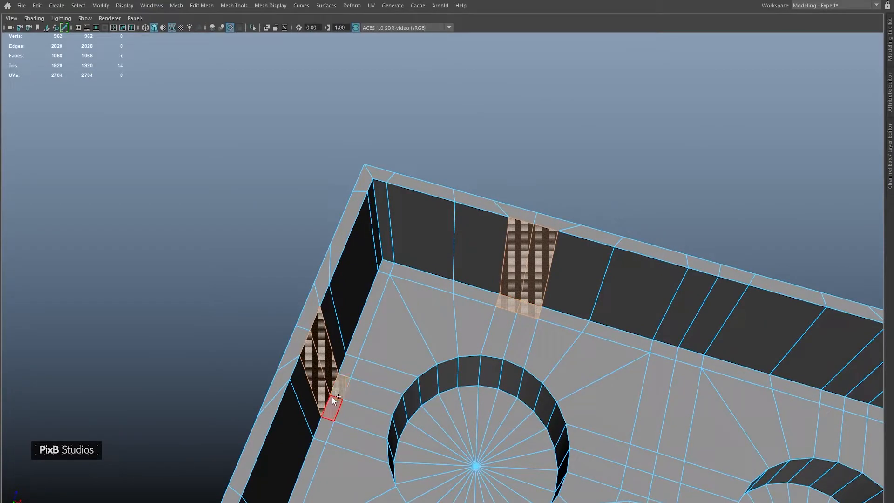
{"action": "key", "text": "Delete"}
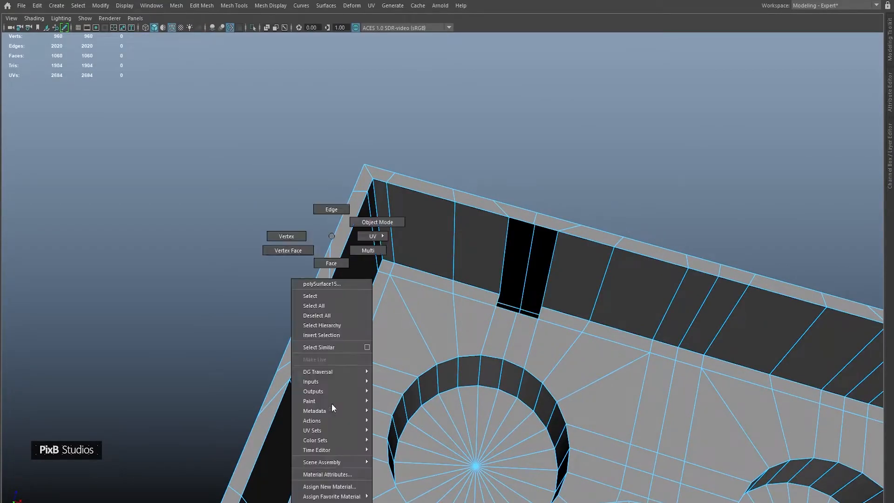
Step: Extrude the floor edges of both wall gaps upward to form two ribs and merge their overlapping vertices
{"action": "double_click", "coordinate": [342, 377]}
{"action": "left_click", "coordinate": [498, 299], "text": "shift"}
{"action": "double_click", "coordinate": [540, 315], "text": "shift"}
{"action": "left_click_drag", "start_coordinate": [564, 320], "coordinate": [530, 327], "text": "alt"}
{"action": "key", "text": "ctrl+e"}
{"action": "key", "text": "w"}
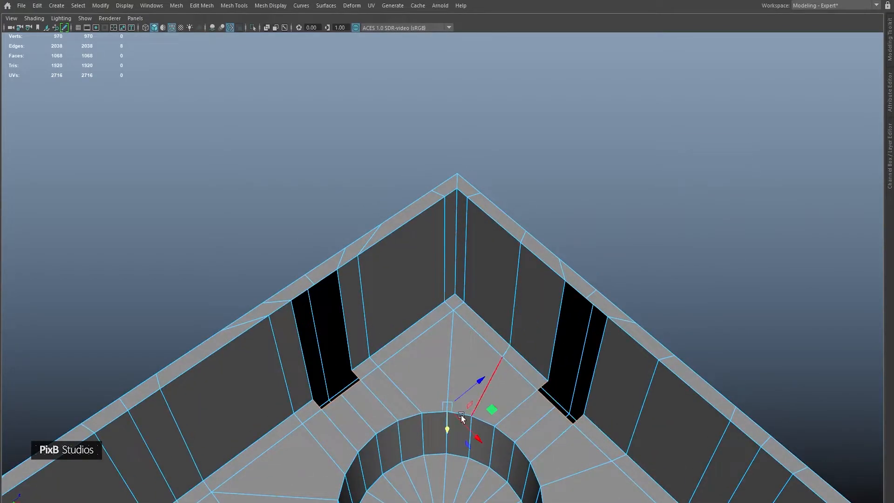
{"action": "left_click_drag", "start_coordinate": [467, 412], "coordinate": [339, 281]}
{"action": "key", "text": "F9"}
{"action": "left_click_drag", "start_coordinate": [190, 150], "coordinate": [685, 418]}
{"action": "right_click_drag", "start_coordinate": [515, 295], "coordinate": [533, 200], "text": "shift"}
Step: Bridge the openings between both ribs' upper edges and the wall rim, and return to object selection
{"action": "key", "text": "F10"}
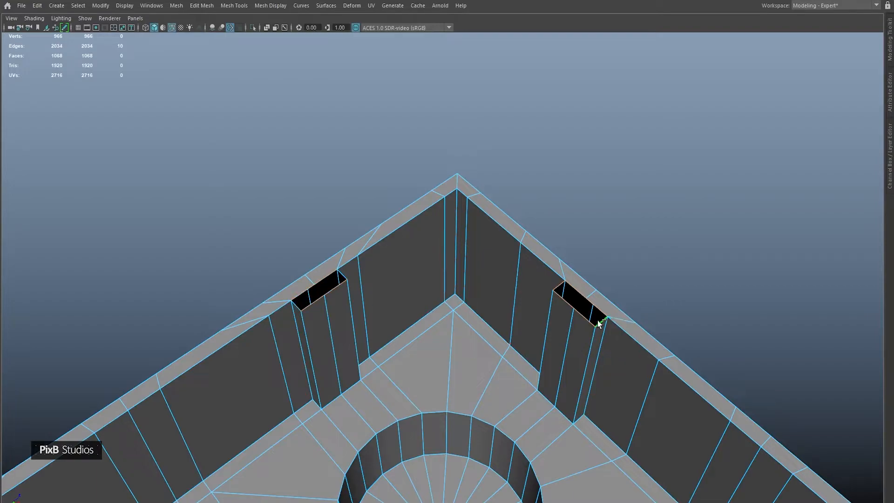
{"action": "right_click_drag", "start_coordinate": [605, 206], "coordinate": [597, 323], "text": "shift"}
{"action": "right_click", "coordinate": [569, 295]}
{"action": "right_click_drag", "start_coordinate": [571, 291], "coordinate": [569, 238]}
{"action": "key", "text": "ctrl+z"}
{"action": "left_click_drag", "start_coordinate": [516, 233], "coordinate": [711, 396], "text": "ctrl"}
{"action": "right_click_drag", "start_coordinate": [305, 161], "coordinate": [302, 275], "text": "shift"}
{"action": "double_click", "coordinate": [559, 297]}
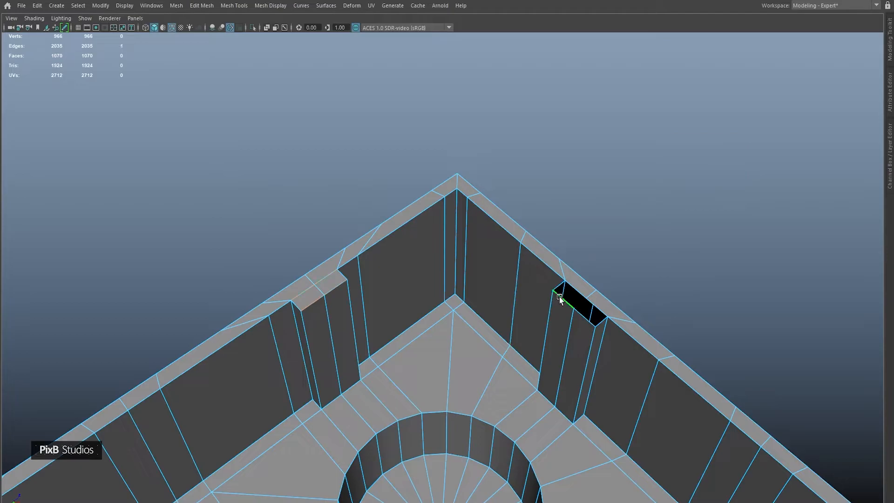
{"action": "key", "text": "g"}
{"action": "key", "text": "F8"}
{"action": "left_click", "coordinate": [563, 165]}
{"action": "right_click_drag", "start_coordinate": [517, 240], "coordinate": [466, 283], "text": "alt"}
{"action": "left_click_drag", "start_coordinate": [465, 283], "coordinate": [535, 319], "text": "alt"}
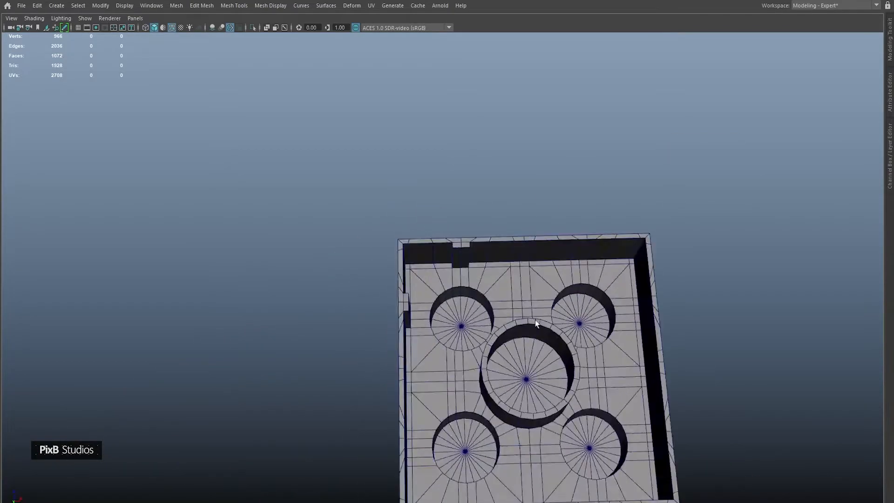
Step: Delete the faces of the three quarters without ribs, keeping only the ribbed corner quarter
{"action": "middle_click_drag", "start_coordinate": [535, 320], "coordinate": [474, 261], "text": "alt"}
{"action": "left_click", "coordinate": [467, 236]}
{"action": "right_click_drag", "start_coordinate": [467, 237], "coordinate": [468, 256]}
{"action": "left_click_drag", "start_coordinate": [656, 137], "coordinate": [527, 478]}
{"action": "key", "text": "space"}
{"action": "left_click_drag", "start_coordinate": [516, 313], "coordinate": [552, 333]}
{"action": "left_click_drag", "start_coordinate": [617, 173], "coordinate": [496, 448]}
{"action": "scroll", "coordinate": [595, 425], "scroll_direction": "up", "scroll_amount": 3}
{"action": "left_click_drag", "start_coordinate": [677, 353], "coordinate": [312, 459], "text": "ctrl+shift"}
{"action": "left_click_drag", "start_coordinate": [396, 345], "coordinate": [617, 433], "text": "ctrl+shift"}
{"action": "left_click_drag", "start_coordinate": [554, 361], "coordinate": [504, 193], "text": "alt"}
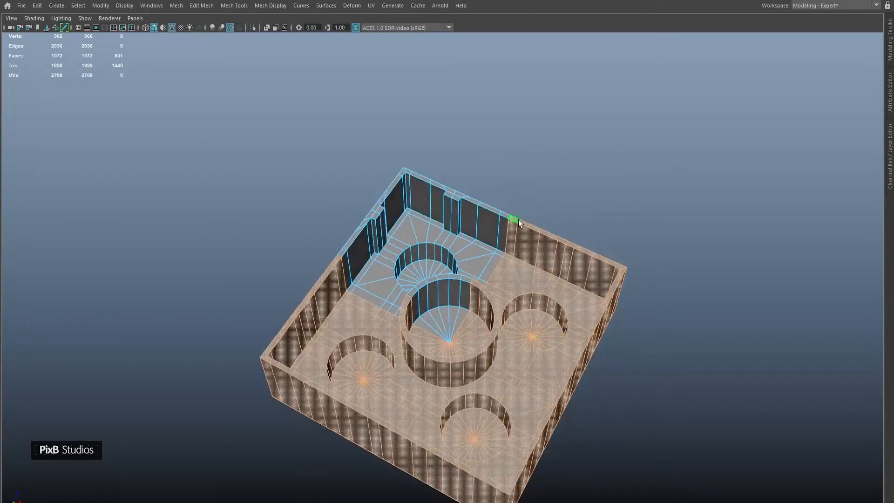
{"action": "key", "text": "Delete"}
{"action": "key", "text": "F8"}
Step: Bevel the quarter's inner and outer wall rims, corner edges, rib edges and nearby wall-base edges with fraction 0.35 and 2 segments
{"action": "left_click_drag", "start_coordinate": [461, 291], "coordinate": [531, 186], "text": "alt"}
{"action": "scroll", "coordinate": [530, 187], "scroll_direction": "up", "scroll_amount": 3}
{"action": "key", "text": "F10"}
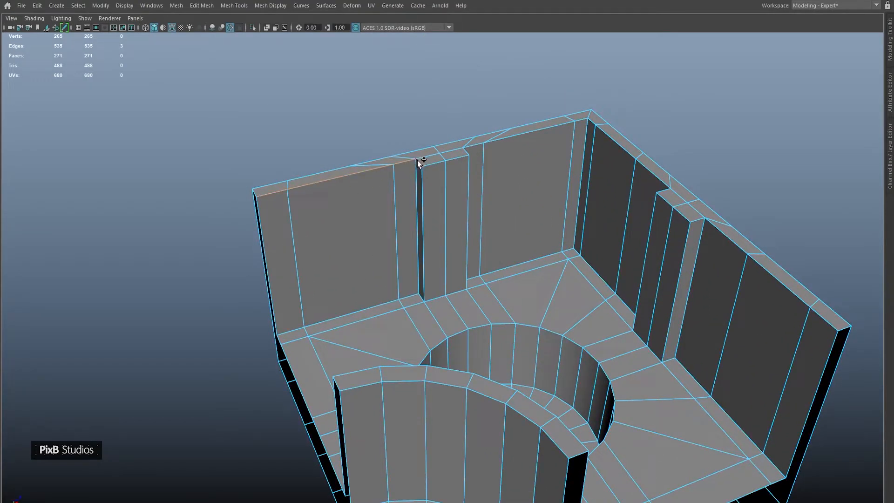
{"action": "double_click", "coordinate": [469, 149], "text": "shift"}
{"action": "double_click", "coordinate": [714, 225], "text": "shift"}
{"action": "middle_click_drag", "start_coordinate": [720, 263], "coordinate": [700, 230], "text": "alt"}
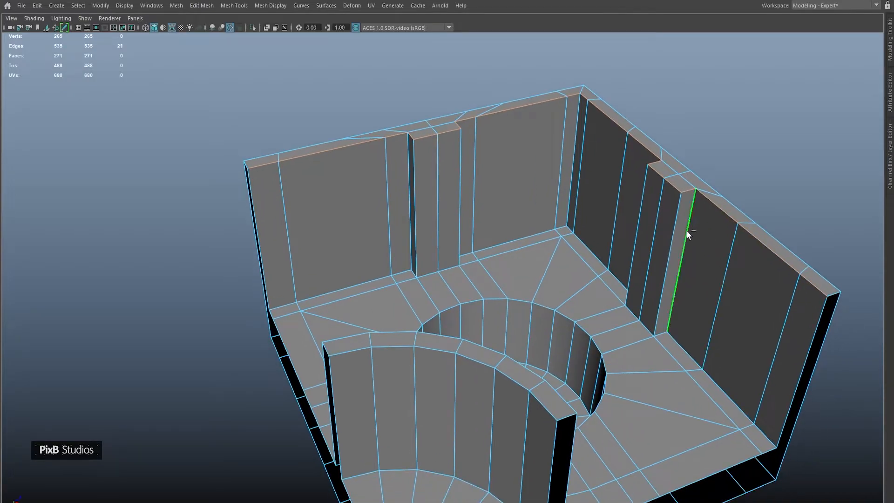
{"action": "left_click_drag", "start_coordinate": [673, 247], "coordinate": [464, 218], "text": "alt"}
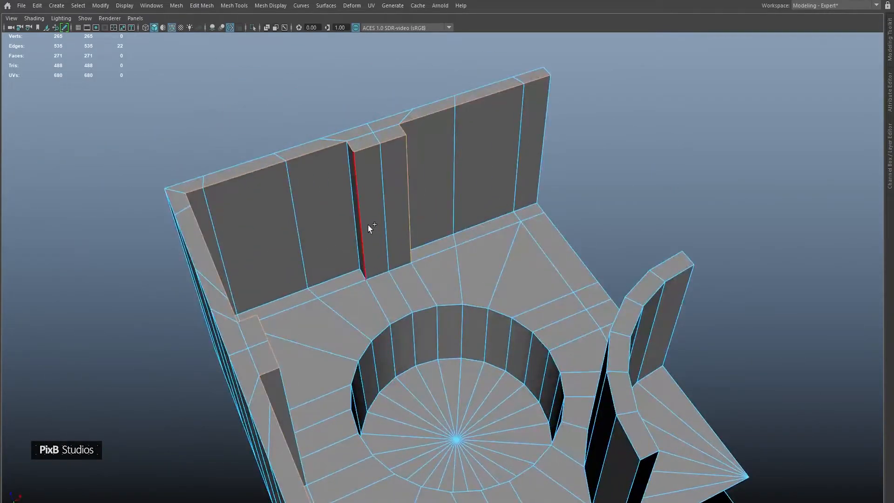
{"action": "double_click", "coordinate": [355, 227], "text": "shift"}
{"action": "left_click_drag", "start_coordinate": [355, 228], "coordinate": [384, 247], "text": "alt"}
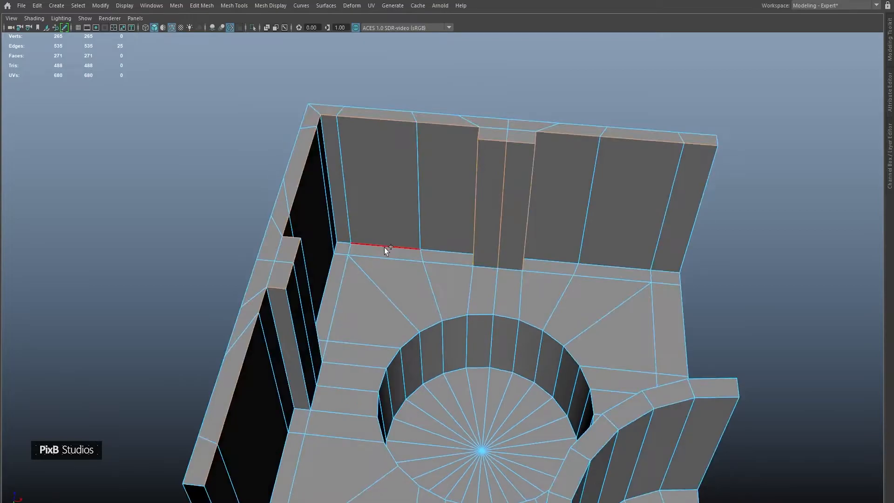
{"action": "double_click", "coordinate": [329, 201], "text": "shift"}
{"action": "left_click_drag", "start_coordinate": [330, 201], "coordinate": [433, 228], "text": "alt"}
{"action": "double_click", "coordinate": [443, 238], "text": "shift"}
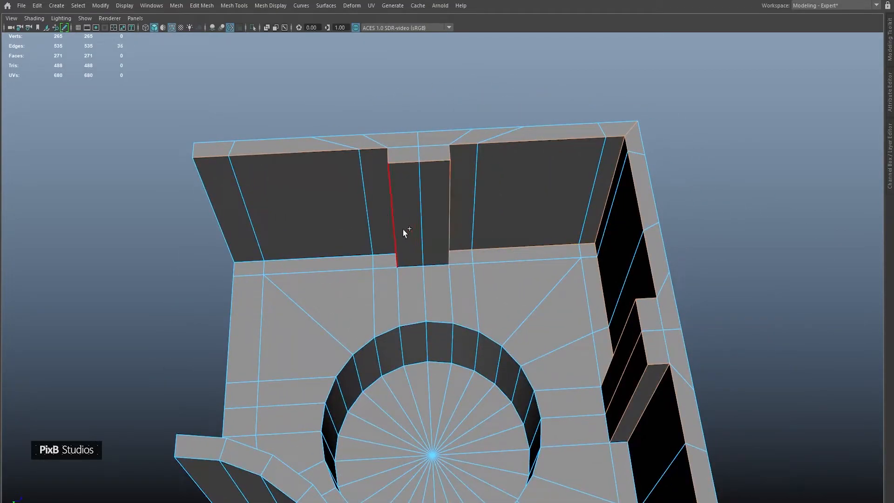
{"action": "double_click", "coordinate": [359, 246], "text": "shift"}
{"action": "left_click_drag", "start_coordinate": [359, 247], "coordinate": [300, 325], "text": "alt"}
{"action": "left_click_drag", "start_coordinate": [339, 384], "coordinate": [533, 323], "text": "alt"}
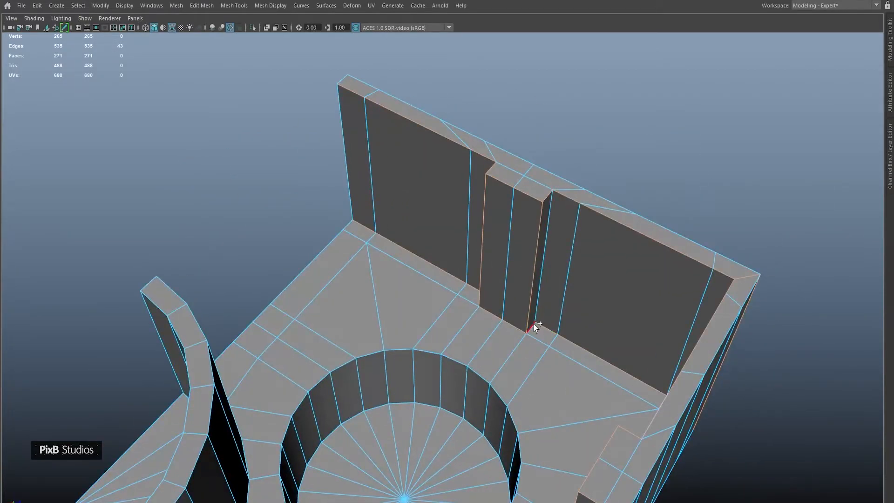
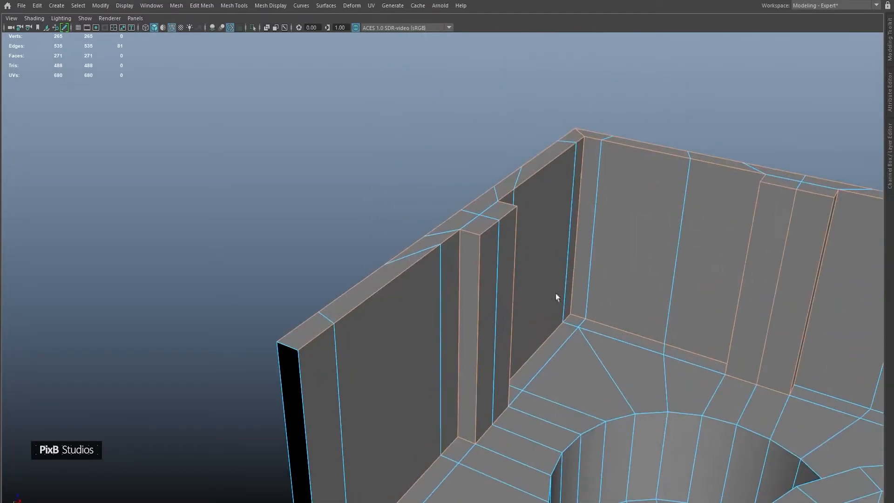
{"action": "key", "text": "ctrl+b"}
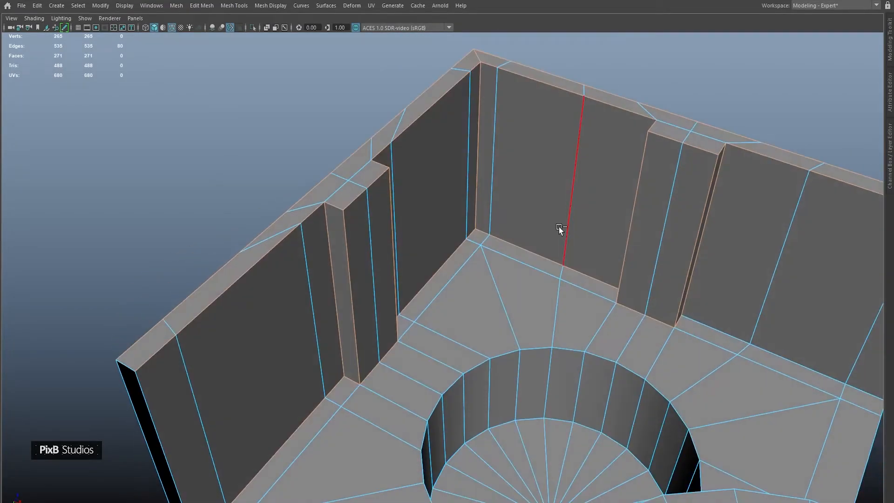
{"action": "key", "text": "ctrl+b"}
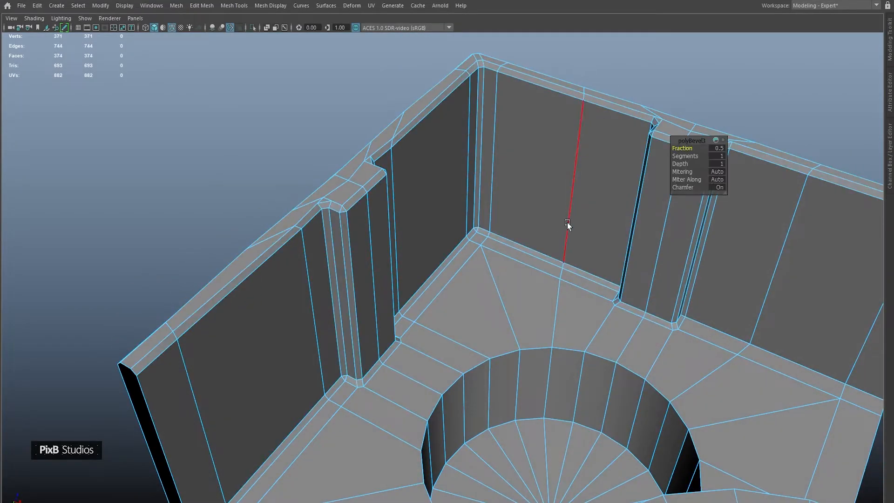
{"action": "left_click", "coordinate": [716, 148]}
{"action": "type", "text": "0.35"}
{"action": "key", "text": "Tab"}
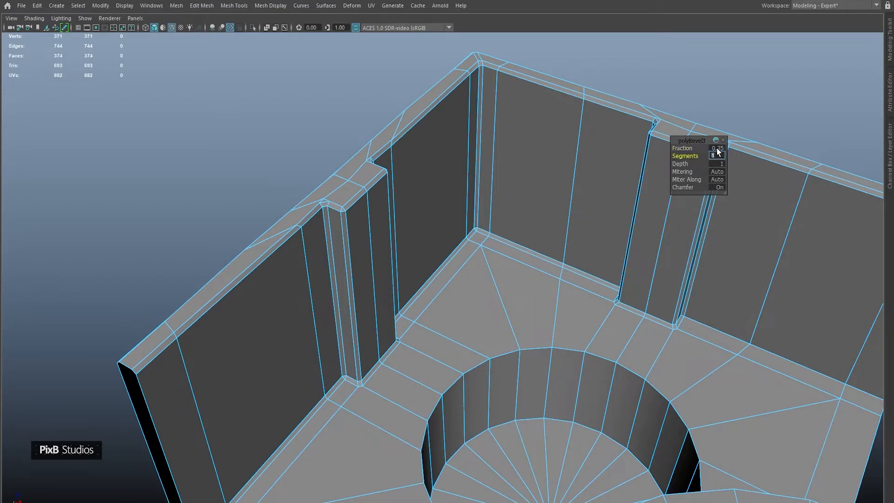
{"action": "type", "text": "2"}
{"action": "key", "text": "Return"}
Step: Bevel the circular rim of the recess in the floor with 2 segments
{"action": "left_click_drag", "start_coordinate": [351, 280], "coordinate": [387, 112], "text": "alt"}
{"action": "left_click_drag", "start_coordinate": [498, 339], "coordinate": [465, 236], "text": "alt"}
{"action": "double_click", "coordinate": [399, 267]}
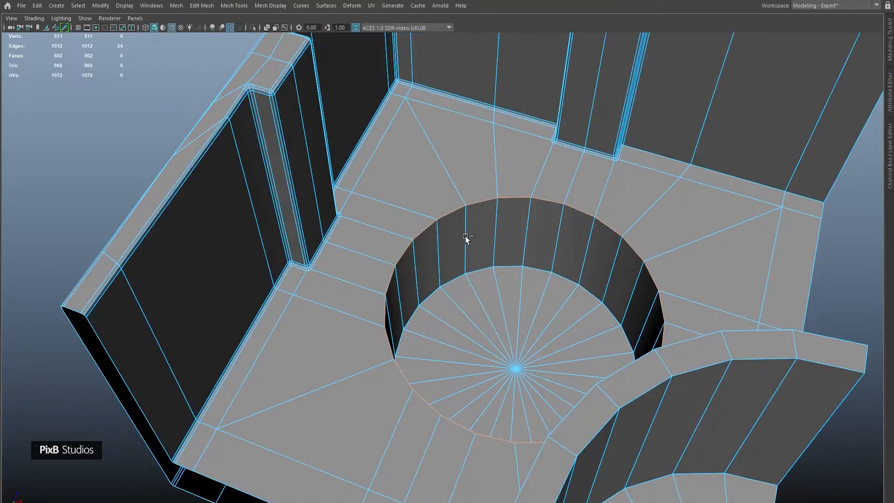
{"action": "key", "text": "ctrl+b"}
{"action": "left_click_drag", "start_coordinate": [688, 155], "coordinate": [493, 284]}
Step: Bevel the stud's upper and base edge loops on the outside with fraction 0.35 and 3 segments
{"action": "double_click", "coordinate": [471, 306]}
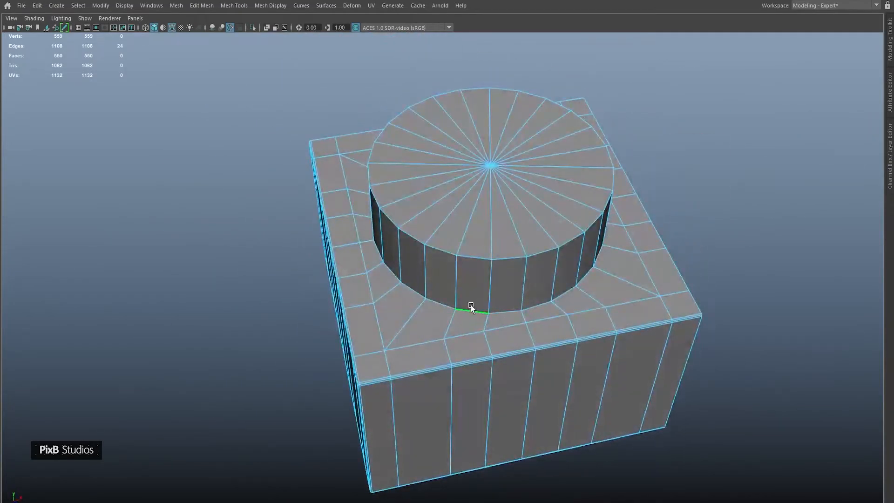
{"action": "double_click", "coordinate": [473, 260], "text": "shift"}
{"action": "left_click_drag", "start_coordinate": [404, 200], "coordinate": [452, 231], "text": "alt"}
{"action": "key", "text": "ctrl+b"}
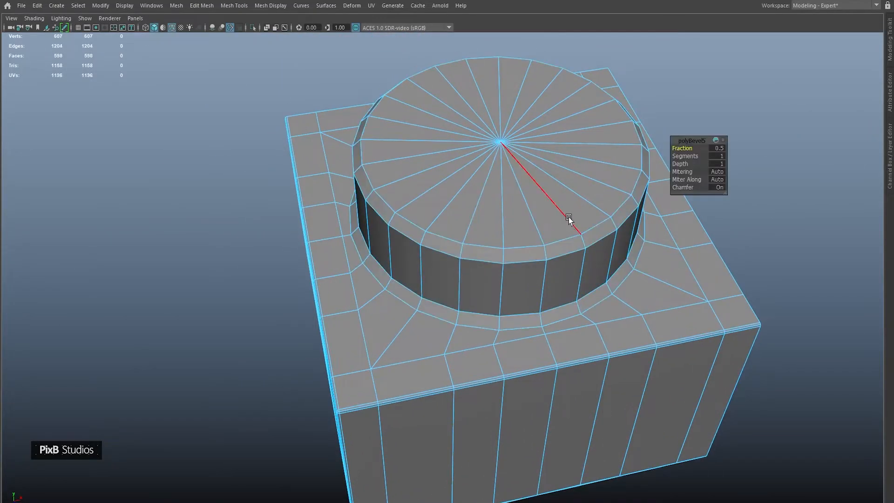
{"action": "left_click_drag", "start_coordinate": [697, 154], "coordinate": [693, 154]}
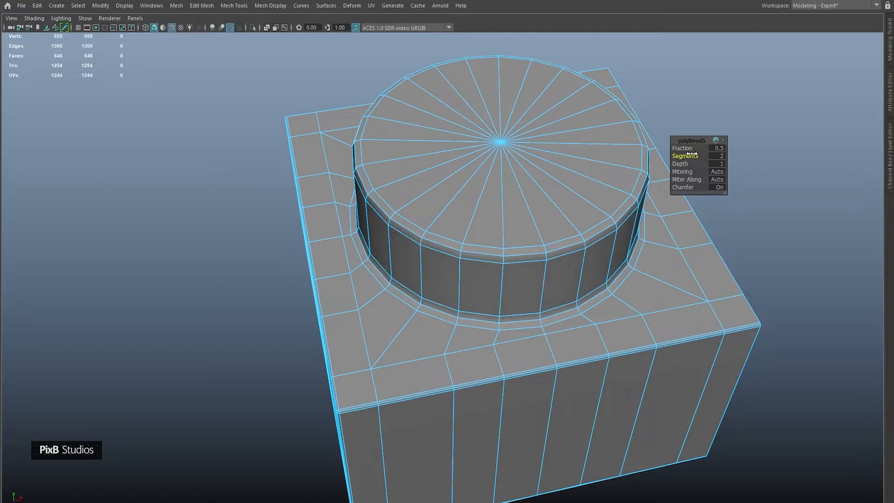
{"action": "left_click", "coordinate": [716, 148]}
{"action": "type", "text": "0.35"}
{"action": "key", "text": "Return"}
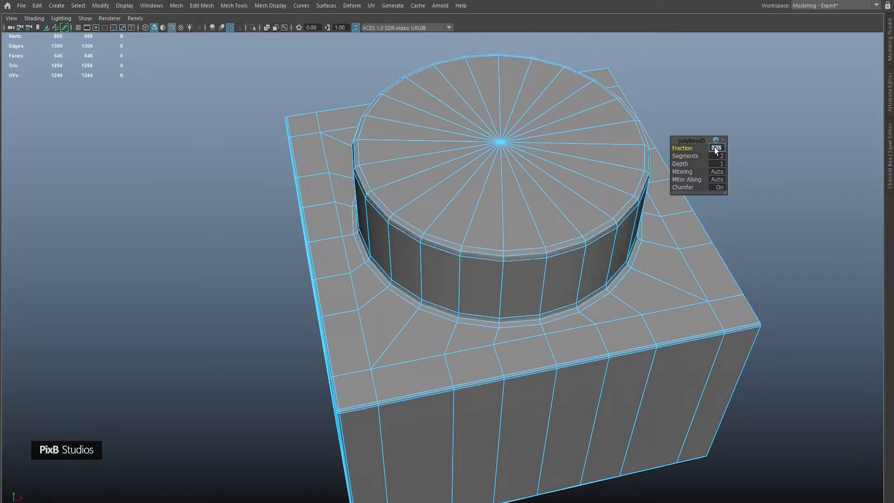
{"action": "left_click_drag", "start_coordinate": [688, 154], "coordinate": [690, 154]}
{"action": "left_click_drag", "start_coordinate": [582, 249], "coordinate": [571, 228], "text": "alt"}
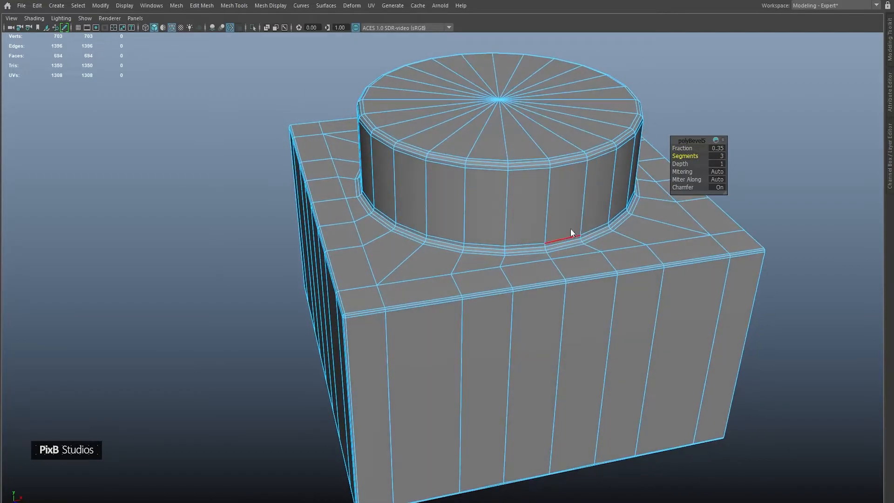
Step: Insert a centered edge loop around the stud's side with the Multi-Cut tool and leave the tool
{"action": "key", "text": "ctrl+shift+x"}
{"action": "middle_click", "coordinate": [520, 192], "text": "ctrl"}
{"action": "key", "text": "q"}
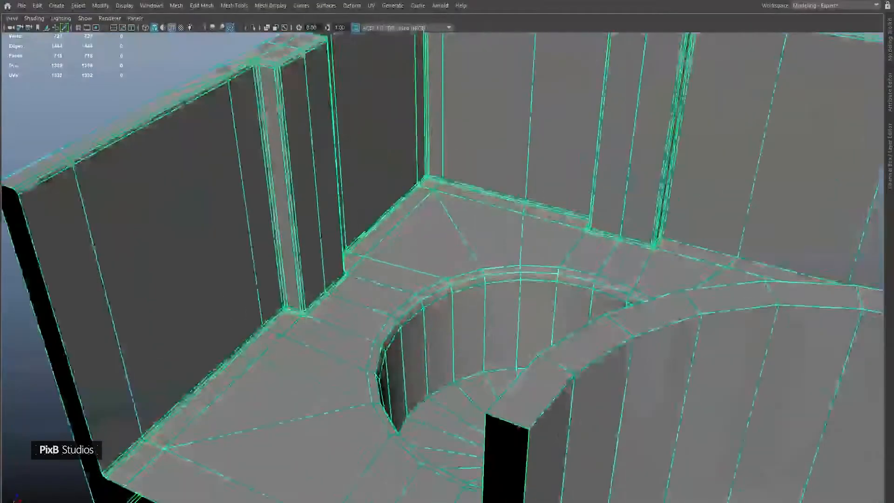
Step: Bevel the curved rim and base edges of the quarter tube wall with 2 segments
{"action": "left_click_drag", "start_coordinate": [359, 204], "coordinate": [545, 340], "text": "alt"}
{"action": "right_click_drag", "start_coordinate": [545, 339], "coordinate": [548, 316]}
{"action": "left_click_drag", "start_coordinate": [548, 315], "coordinate": [498, 214], "text": "alt"}
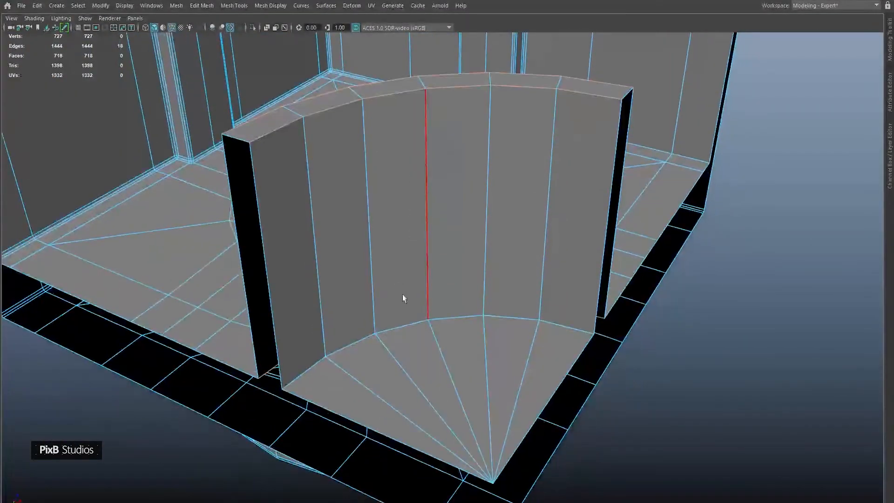
{"action": "left_click", "coordinate": [404, 319]}
{"action": "key", "text": "ctrl+b"}
{"action": "left_click_drag", "start_coordinate": [686, 156], "coordinate": [691, 157]}
{"action": "left_click_drag", "start_coordinate": [548, 231], "coordinate": [485, 139], "text": "alt"}
Step: Select the ring of floor faces surrounding the beveled recess and extrude them in place with an offset of 0.071
{"action": "right_click_drag", "start_coordinate": [485, 138], "coordinate": [554, 187], "text": "alt"}
{"action": "left_click_drag", "start_coordinate": [565, 252], "coordinate": [549, 116], "text": "alt"}
{"action": "right_click_drag", "start_coordinate": [549, 116], "coordinate": [683, 80]}
{"action": "left_click", "coordinate": [639, 235]}
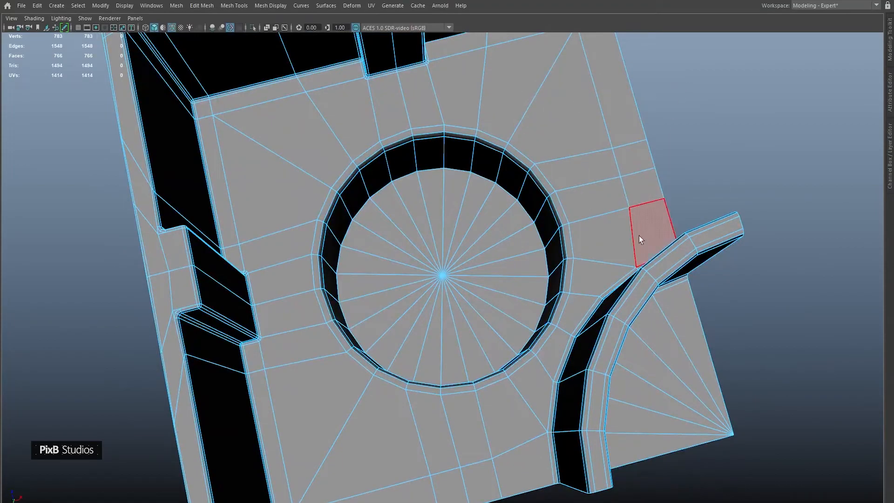
{"action": "left_click_drag", "start_coordinate": [638, 231], "coordinate": [571, 264], "text": "alt"}
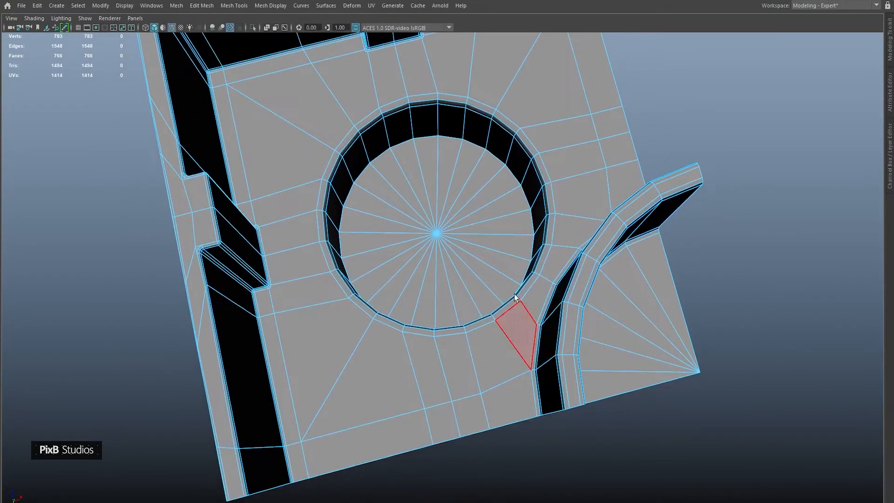
{"action": "left_click_drag", "start_coordinate": [515, 294], "coordinate": [588, 300], "text": "alt"}
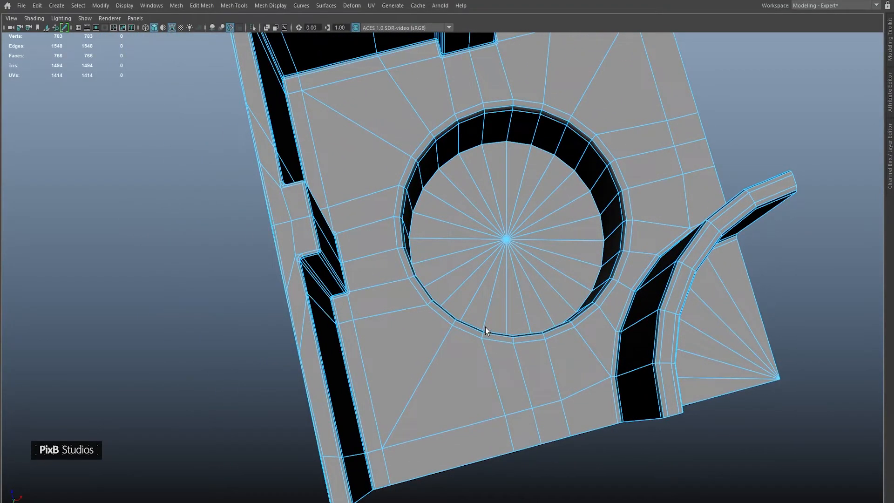
{"action": "middle_click_drag", "start_coordinate": [448, 312], "coordinate": [460, 323], "text": "alt"}
{"action": "mouse_move", "coordinate": [413, 354]}
{"action": "left_mouse_down"}
{"action": "mouse_move", "coordinate": [378, 230]}
{"action": "mouse_move", "coordinate": [398, 115]}
{"action": "mouse_move", "coordinate": [586, 72]}
{"action": "mouse_move", "coordinate": [657, 175]}
{"action": "mouse_move", "coordinate": [660, 246]}
{"action": "mouse_move", "coordinate": [647, 281]}
{"action": "mouse_move", "coordinate": [565, 395]}
{"action": "mouse_move", "coordinate": [485, 389]}
{"action": "left_mouse_up"}
{"action": "scroll", "coordinate": [507, 247], "scroll_direction": "up", "scroll_amount": 4}
{"action": "key", "text": "ctrl+e"}
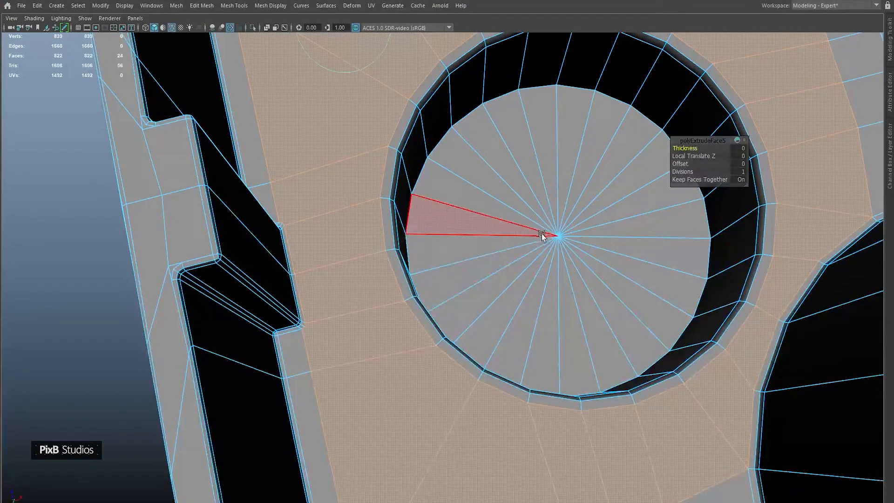
{"action": "left_click_drag", "start_coordinate": [677, 164], "coordinate": [710, 170]}
{"action": "middle_click_drag", "start_coordinate": [550, 143], "coordinate": [578, 287], "text": "alt"}
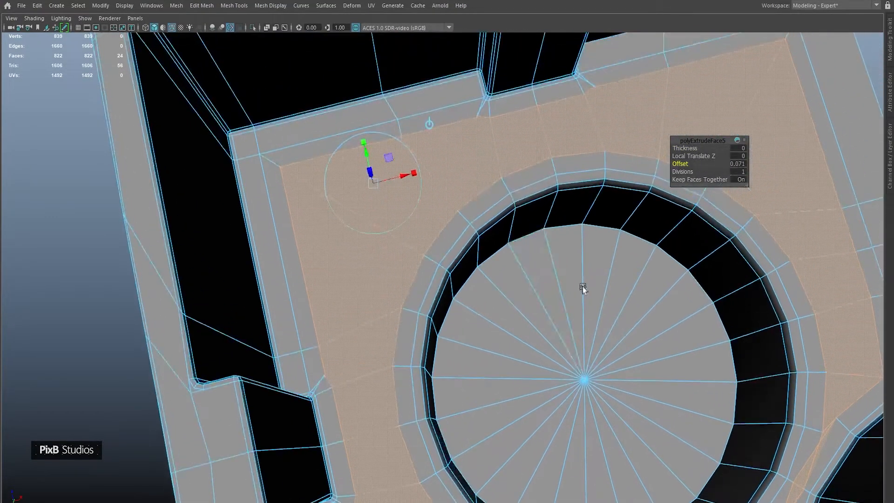
{"action": "left_click_drag", "start_coordinate": [579, 286], "coordinate": [604, 251], "text": "alt"}
{"action": "middle_click_drag", "start_coordinate": [605, 186], "coordinate": [500, 274], "text": "alt"}
{"action": "right_click_drag", "start_coordinate": [366, 204], "coordinate": [471, 219], "text": "alt"}
{"action": "key", "text": "3"}
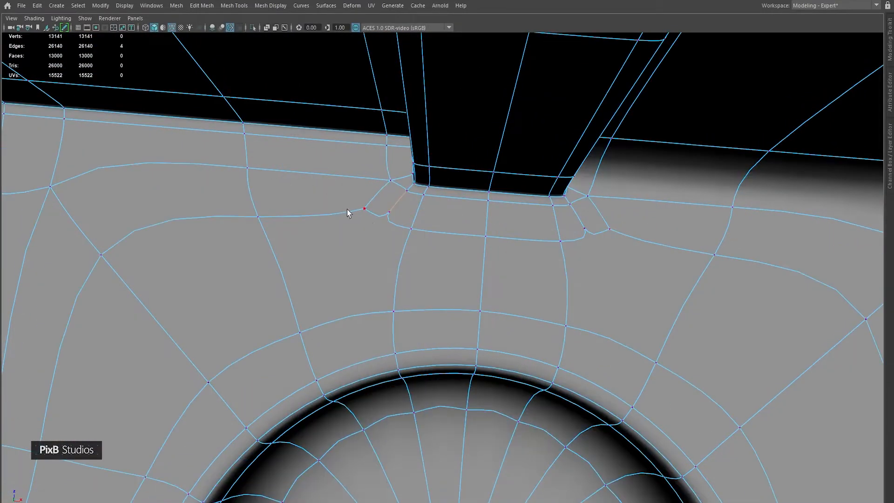
{"action": "key", "text": "1"}
{"action": "left_click_drag", "start_coordinate": [366, 197], "coordinate": [398, 235]}
{"action": "right_click_drag", "start_coordinate": [385, 229], "coordinate": [384, 194], "text": "shift"}
{"action": "key", "text": "ctrl+z"}
Step: Move one of the two crowded inset vertices at the first rib's base corner away from the rib along the wall
{"action": "right_click_drag", "start_coordinate": [556, 185], "coordinate": [368, 187], "text": "alt"}
{"action": "middle_click_drag", "start_coordinate": [399, 389], "coordinate": [409, 214], "text": "alt"}
{"action": "right_click_drag", "start_coordinate": [409, 214], "coordinate": [403, 183], "text": "alt"}
{"action": "middle_click_drag", "start_coordinate": [403, 183], "coordinate": [395, 227], "text": "alt"}
{"action": "right_click_drag", "start_coordinate": [395, 227], "coordinate": [574, 238], "text": "alt"}
{"action": "middle_click_drag", "start_coordinate": [574, 238], "coordinate": [532, 382], "text": "alt"}
{"action": "right_click_drag", "start_coordinate": [485, 358], "coordinate": [571, 366], "text": "alt"}
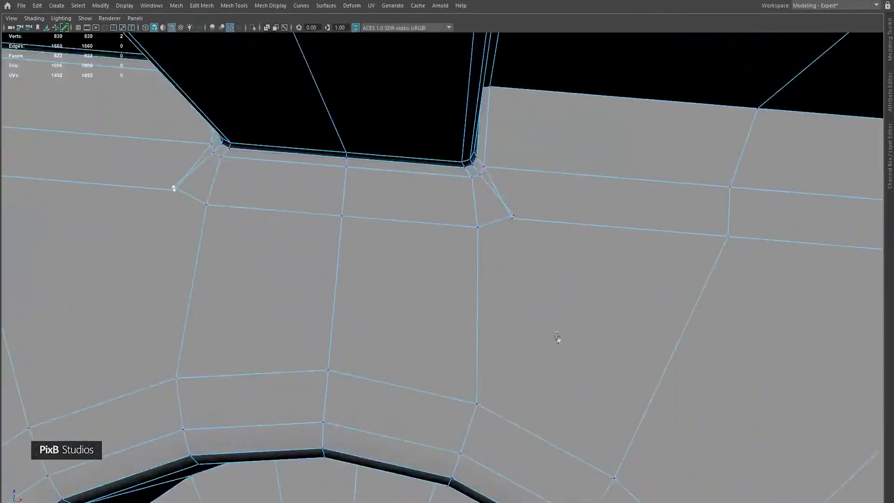
{"action": "key", "text": "3"}
{"action": "key", "text": "1"}
{"action": "left_click", "coordinate": [512, 217]}
{"action": "key", "text": "w"}
{"action": "left_click_drag", "start_coordinate": [547, 222], "coordinate": [610, 227]}
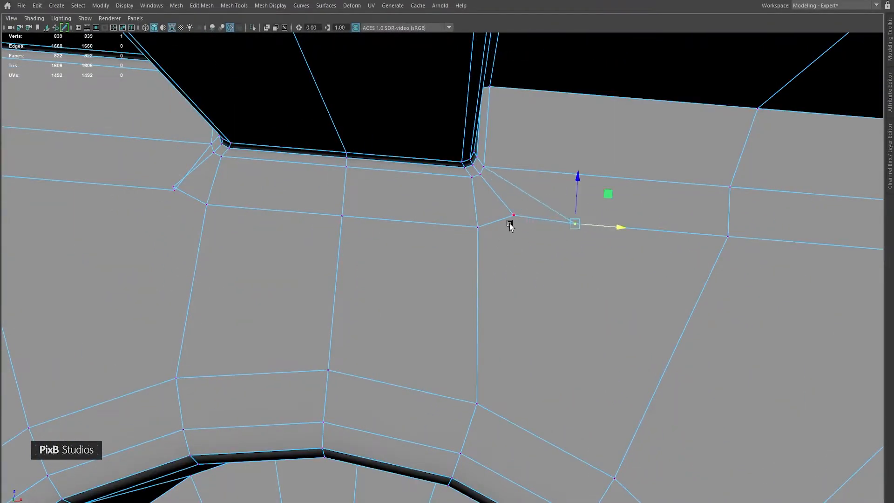
Step: Slide a crowded vertex at the same rib's opposite base corner outward and connect it to a vertex on the recess ring
{"action": "right_click_drag", "start_coordinate": [577, 255], "coordinate": [560, 261], "text": "alt"}
{"action": "middle_click_drag", "start_coordinate": [560, 261], "coordinate": [581, 245], "text": "alt"}
{"action": "right_click_drag", "start_coordinate": [600, 245], "coordinate": [447, 223], "text": "alt"}
{"action": "middle_click_drag", "start_coordinate": [447, 223], "coordinate": [615, 277], "text": "alt"}
{"action": "left_click", "coordinate": [436, 236]}
{"action": "left_click_drag", "start_coordinate": [477, 239], "coordinate": [437, 235], "text": "ctrl+shift"}
{"action": "left_click", "coordinate": [435, 238]}
{"action": "left_click", "coordinate": [343, 397], "text": "shift"}
{"action": "right_click_drag", "start_coordinate": [417, 247], "coordinate": [377, 248], "text": "shift"}
Step: Connect the spread vertex at the first rib's other base corner to the recess ring and adjust the neighbouring corner vertex
{"action": "middle_click_drag", "start_coordinate": [559, 309], "coordinate": [463, 266], "text": "alt"}
{"action": "left_click", "coordinate": [572, 213]}
{"action": "left_click", "coordinate": [638, 389], "text": "shift"}
{"action": "right_click_drag", "start_coordinate": [638, 391], "coordinate": [526, 377], "text": "shift"}
{"action": "middle_click_drag", "start_coordinate": [526, 377], "coordinate": [584, 364], "text": "alt"}
{"action": "left_click_drag", "start_coordinate": [512, 174], "coordinate": [513, 168], "text": "ctrl+shift"}
Step: Select one crowded vertex at each base corner of the second rib and scale the two apart along the wall
{"action": "middle_click_drag", "start_coordinate": [463, 215], "coordinate": [491, 89], "text": "alt"}
{"action": "middle_click_drag", "start_coordinate": [289, 268], "coordinate": [411, 135], "text": "alt"}
{"action": "right_click_drag", "start_coordinate": [411, 136], "coordinate": [443, 147], "text": "alt"}
{"action": "middle_click_drag", "start_coordinate": [442, 147], "coordinate": [531, 217], "text": "alt"}
{"action": "left_click", "coordinate": [380, 239]}
{"action": "left_click", "coordinate": [363, 436], "text": "shift"}
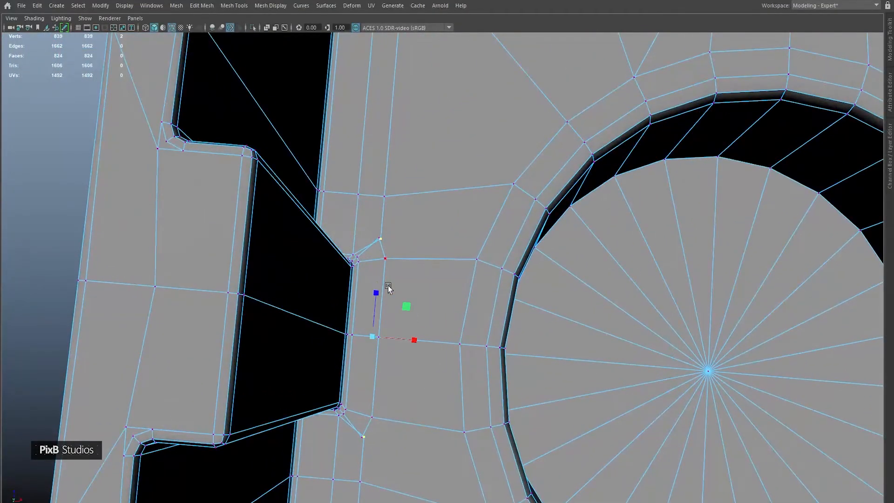
{"action": "key", "text": "r"}
{"action": "left_click_drag", "start_coordinate": [376, 293], "coordinate": [376, 284]}
Step: Connect the second rib's two spread corner vertices to the nearest vertices of the recess ring
{"action": "left_click", "coordinate": [380, 239]}
{"action": "left_click", "coordinate": [513, 184], "text": "shift"}
{"action": "right_click_drag", "start_coordinate": [499, 189], "coordinate": [496, 250], "text": "shift"}
{"action": "left_click", "coordinate": [363, 437]}
{"action": "middle_click_drag", "start_coordinate": [408, 449], "coordinate": [386, 397], "text": "alt"}
{"action": "scroll", "coordinate": [482, 242], "scroll_direction": "down", "scroll_amount": 10}
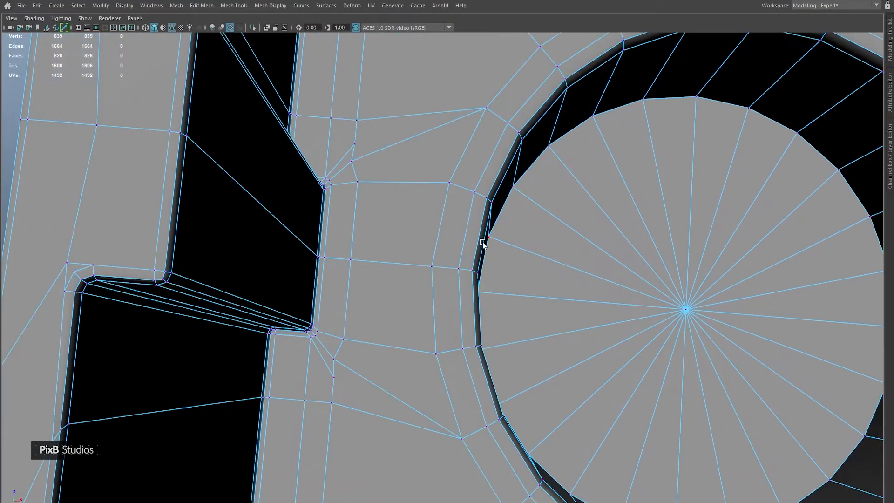
Step: Preview the quarter smoothed with the wireframe overlay turned off and examine the floor and rib corners
{"action": "key", "text": "3"}
{"action": "right_click_drag", "start_coordinate": [476, 200], "coordinate": [521, 187]}
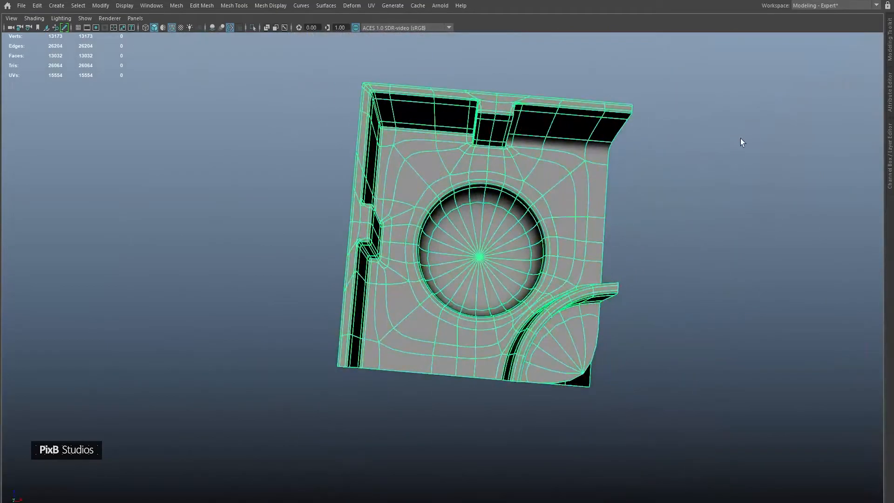
{"action": "left_click", "coordinate": [740, 138]}
{"action": "left_click_drag", "start_coordinate": [545, 205], "coordinate": [575, 167], "text": "alt"}
{"action": "left_click", "coordinate": [173, 29]}
{"action": "mouse_move", "coordinate": [261, 121]}
{"action": "left_mouse_down", "text": "alt"}
{"action": "mouse_move", "coordinate": [298, 99]}
{"action": "mouse_move", "coordinate": [270, 133]}
{"action": "left_mouse_up", "text": "alt"}
{"action": "scroll", "coordinate": [507, 256], "scroll_direction": "up", "scroll_amount": 5}
{"action": "left_click", "coordinate": [507, 257]}
Step: Return to the unsmoothed mesh and bevel the remaining wall-to-floor edges beyond the ribs with fraction 0.35 and 2 segments
{"action": "key", "text": "1"}
{"action": "left_click_drag", "start_coordinate": [507, 257], "coordinate": [418, 247], "text": "alt"}
{"action": "scroll", "coordinate": [447, 219], "scroll_direction": "up", "scroll_amount": 2}
{"action": "right_click_drag", "start_coordinate": [451, 223], "coordinate": [452, 191]}
{"action": "double_click", "coordinate": [452, 191]}
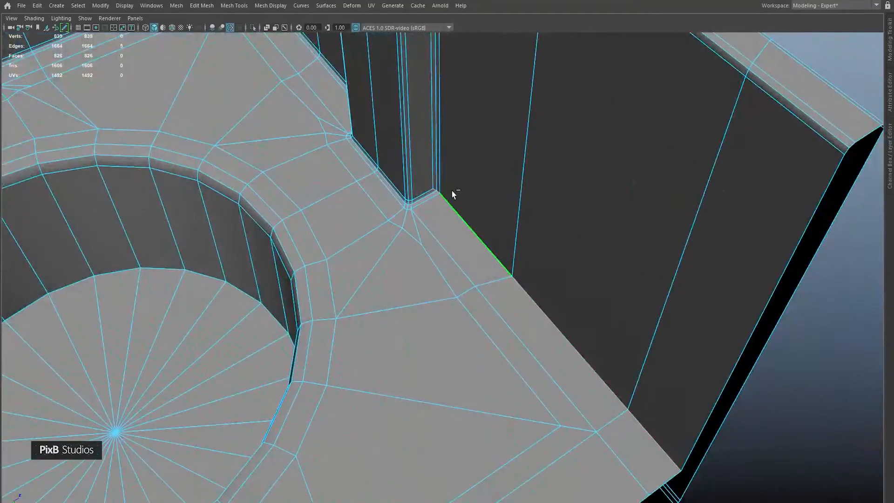
{"action": "key", "text": "ctrl+b"}
{"action": "left_click", "coordinate": [718, 147]}
{"action": "type", "text": "0.25"}
{"action": "key", "text": "Return"}
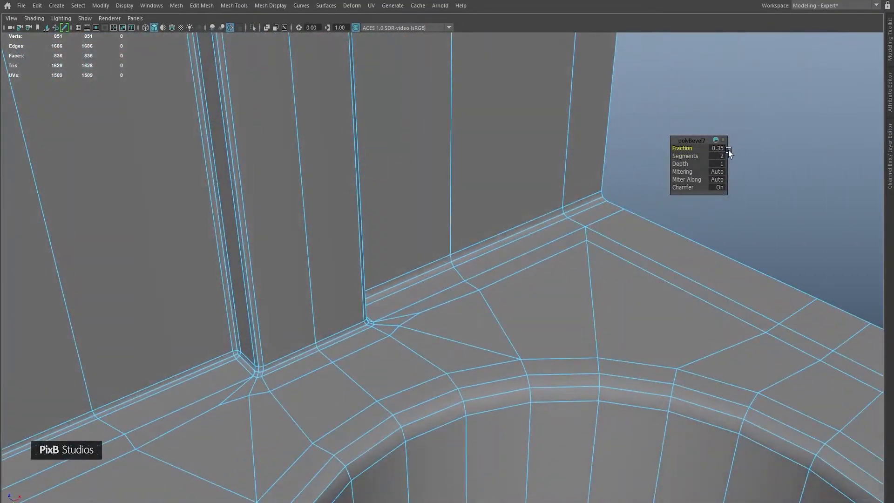
Step: Try a fraction of 0.15 for the wall-base bevel, set it to 0.22 and return to object selection
{"action": "left_click", "coordinate": [722, 147]}
{"action": "type", "text": "0.12"}
{"action": "key", "text": "Return"}
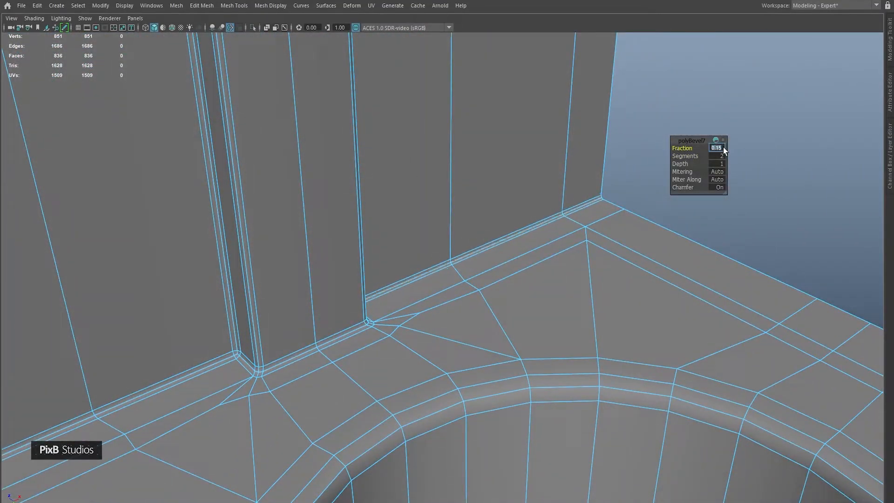
{"action": "type", "text": "0.22"}
{"action": "key", "text": "Return"}
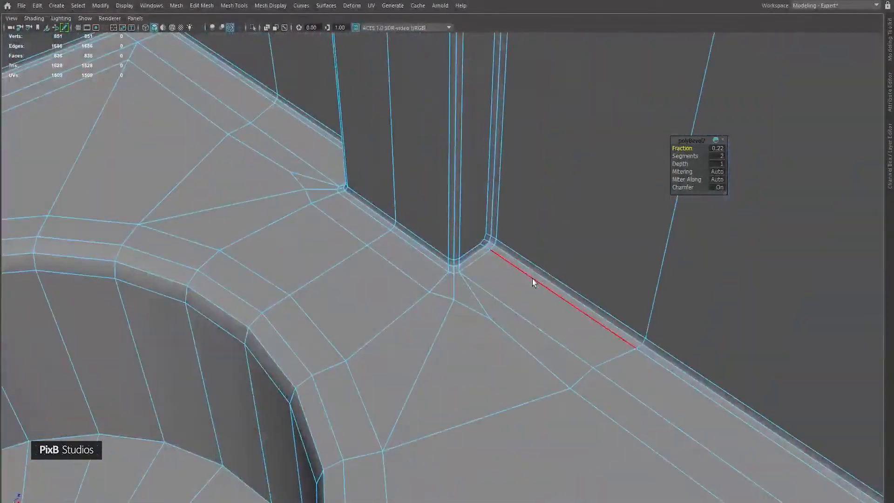
{"action": "key", "text": "F8"}
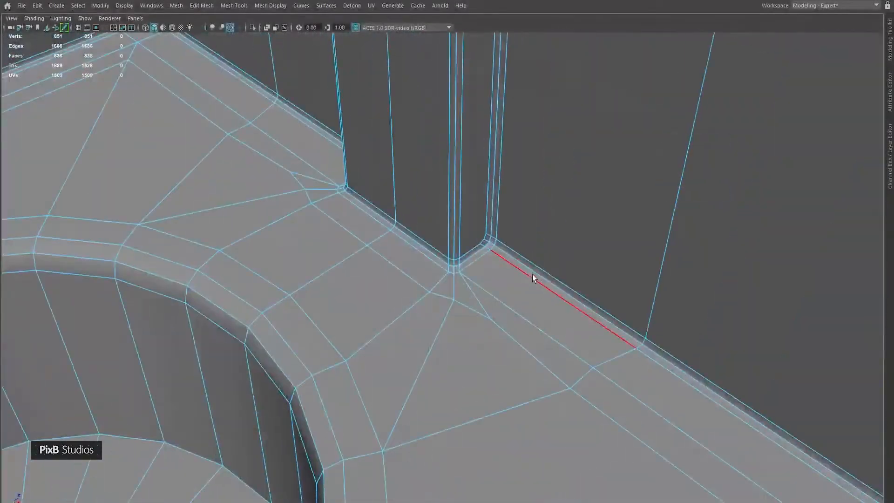
Step: Preview the quarter smoothed and deselected, and examine the shading around the recess, walls and tube
{"action": "left_click_drag", "start_coordinate": [529, 211], "coordinate": [382, 248], "text": "alt"}
{"action": "scroll", "coordinate": [455, 217], "scroll_direction": "down", "scroll_amount": 5}
{"action": "key", "text": "3"}
{"action": "left_click", "coordinate": [582, 228]}
{"action": "left_click_drag", "start_coordinate": [582, 228], "coordinate": [498, 234], "text": "alt"}
{"action": "scroll", "coordinate": [499, 235], "scroll_direction": "up", "scroll_amount": 5}
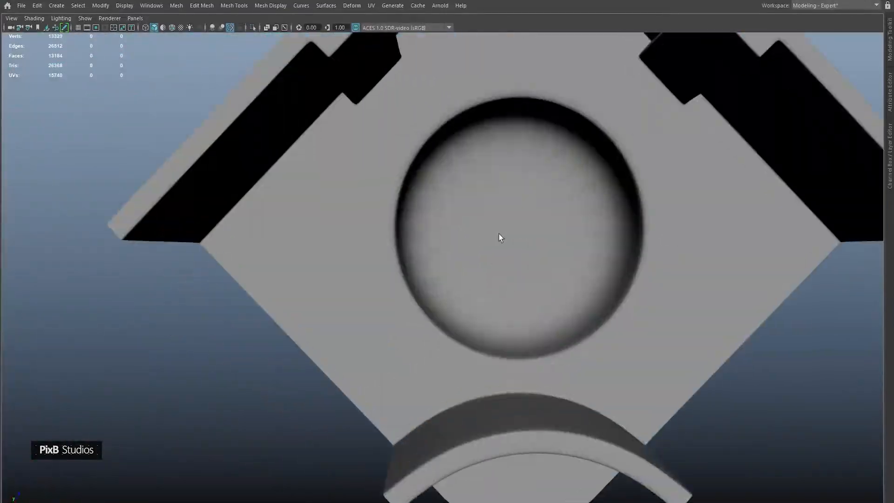
Step: Return to the unsmoothed quarter and bevel the circular edge at the base of the stud recess with fraction 0.064 and 2 segments
{"action": "left_click", "coordinate": [499, 235]}
{"action": "key", "text": "1"}
{"action": "right_click_drag", "start_coordinate": [499, 234], "coordinate": [497, 196]}
{"action": "key", "text": "ctrl+b"}
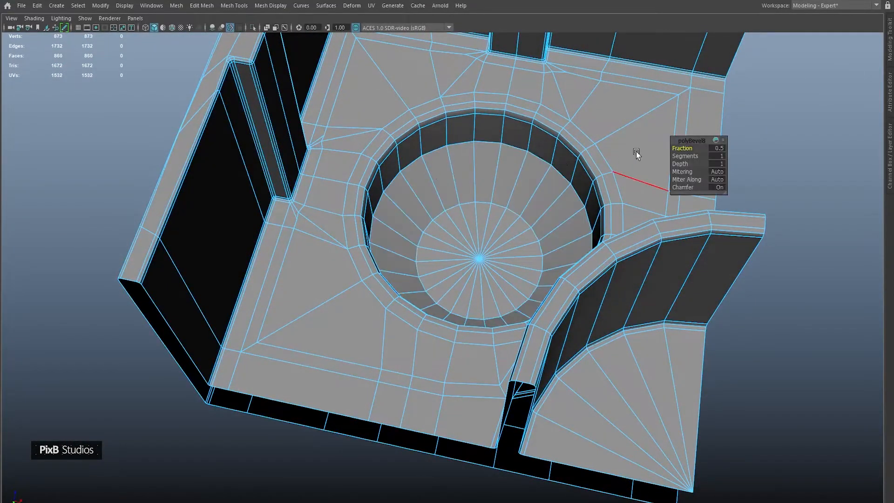
{"action": "left_click_drag", "start_coordinate": [683, 156], "coordinate": [482, 151]}
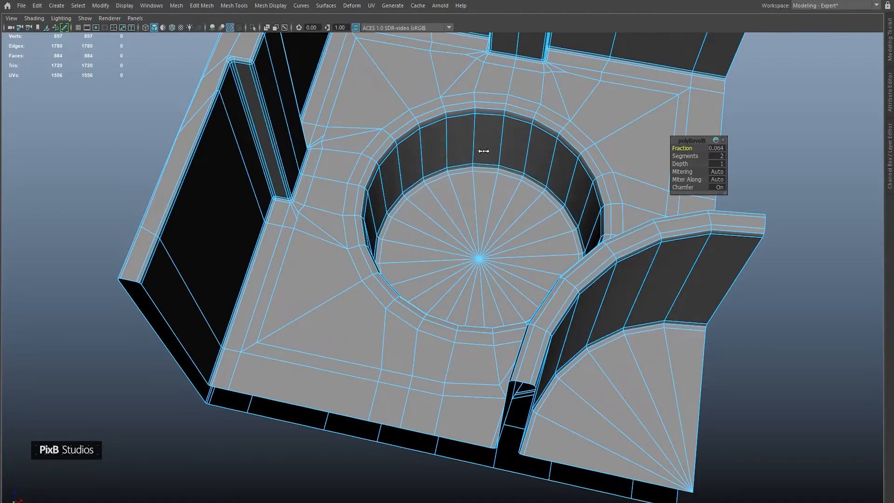
Step: Insert a centred edge loop around the stud recess wall and return to object selection
{"action": "key", "text": "ctrl+shift+x"}
{"action": "middle_click", "coordinate": [474, 135], "text": "ctrl"}
{"action": "key", "text": "q"}
{"action": "right_click_drag", "start_coordinate": [471, 166], "coordinate": [518, 152]}
Step: Adjust the floor geometry in the narrow gap between the stud recess rim and the central tube wall
{"action": "right_click_drag", "start_coordinate": [635, 140], "coordinate": [521, 160], "text": "alt"}
{"action": "left_click_drag", "start_coordinate": [522, 160], "coordinate": [567, 164], "text": "alt"}
{"action": "middle_click_drag", "start_coordinate": [567, 164], "coordinate": [496, 291], "text": "alt"}
{"action": "right_click_drag", "start_coordinate": [495, 291], "coordinate": [522, 335], "text": "alt"}
{"action": "left_click_drag", "start_coordinate": [522, 334], "coordinate": [519, 262], "text": "alt"}
{"action": "right_click_drag", "start_coordinate": [519, 262], "coordinate": [555, 242], "text": "alt"}
{"action": "middle_click_drag", "start_coordinate": [526, 235], "coordinate": [521, 285], "text": "alt"}
{"action": "right_click_drag", "start_coordinate": [520, 285], "coordinate": [587, 311], "text": "alt"}
{"action": "double_click", "coordinate": [587, 312]}
{"action": "right_click_drag", "start_coordinate": [563, 279], "coordinate": [503, 316], "text": "shift"}
{"action": "left_click_drag", "start_coordinate": [503, 317], "coordinate": [453, 231], "text": "alt"}
{"action": "right_click_drag", "start_coordinate": [453, 231], "coordinate": [511, 252], "text": "alt"}
{"action": "middle_click_drag", "start_coordinate": [511, 253], "coordinate": [485, 206], "text": "alt"}
{"action": "left_click", "coordinate": [523, 280]}
{"action": "left_click", "coordinate": [543, 329], "text": "shift"}
{"action": "left_click_drag", "start_coordinate": [529, 311], "coordinate": [517, 312]}
{"action": "right_click_drag", "start_coordinate": [517, 298], "coordinate": [552, 303], "text": "alt"}
Step: Reposition individual floor vertices between the recess rim and the tube wall to even out their spacing
{"action": "right_click_drag", "start_coordinate": [545, 247], "coordinate": [512, 246]}
{"action": "left_click_drag", "start_coordinate": [547, 321], "coordinate": [568, 322]}
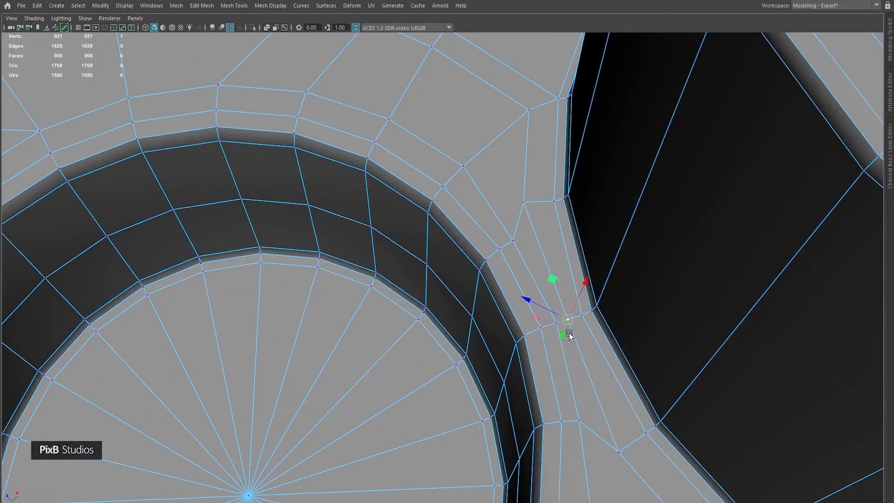
{"action": "right_click_drag", "start_coordinate": [563, 321], "coordinate": [530, 316], "text": "alt"}
{"action": "middle_click_drag", "start_coordinate": [544, 363], "coordinate": [515, 302], "text": "alt"}
{"action": "left_click", "coordinate": [537, 338]}
{"action": "left_click", "coordinate": [475, 163], "text": "shift"}
{"action": "left_click_drag", "start_coordinate": [506, 250], "coordinate": [519, 245]}
{"action": "right_click_drag", "start_coordinate": [577, 261], "coordinate": [526, 233], "text": "alt"}
{"action": "left_click_drag", "start_coordinate": [605, 237], "coordinate": [519, 247], "text": "alt"}
Step: Slide floor edges and vertices beside the stud recess to relax the uneven faces, undoing one selection
{"action": "right_click_drag", "start_coordinate": [518, 246], "coordinate": [518, 209]}
{"action": "left_click_drag", "start_coordinate": [533, 223], "coordinate": [512, 219], "text": "ctrl+shift"}
{"action": "middle_click_drag", "start_coordinate": [289, 163], "coordinate": [410, 154], "text": "alt"}
{"action": "right_click_drag", "start_coordinate": [410, 154], "coordinate": [344, 158], "text": "alt"}
{"action": "right_click_drag", "start_coordinate": [340, 160], "coordinate": [244, 116]}
{"action": "left_click", "coordinate": [266, 128]}
{"action": "left_click_drag", "start_coordinate": [267, 127], "coordinate": [303, 156], "text": "ctrl+shift"}
{"action": "left_click", "coordinate": [352, 127]}
{"action": "left_click", "coordinate": [266, 257], "text": "shift"}
{"action": "key", "text": "ctrl+z"}
{"action": "mouse_move", "coordinate": [310, 191]}
{"action": "left_mouse_down"}
{"action": "mouse_move", "coordinate": [292, 182]}
{"action": "mouse_move", "coordinate": [300, 186]}
{"action": "left_mouse_up"}
Step: Slide further floor vertices along their edges to even out the mesh around the recess
{"action": "left_click", "coordinate": [331, 141]}
{"action": "left_click_drag", "start_coordinate": [362, 142], "coordinate": [384, 141], "text": "ctrl+shift"}
{"action": "left_click", "coordinate": [274, 242]}
{"action": "left_click", "coordinate": [254, 258]}
{"action": "left_click_drag", "start_coordinate": [253, 217], "coordinate": [253, 206], "text": "ctrl+shift"}
{"action": "middle_click_drag", "start_coordinate": [253, 205], "coordinate": [283, 176], "text": "alt"}
{"action": "right_click_drag", "start_coordinate": [284, 176], "coordinate": [322, 196], "text": "alt"}
{"action": "left_click", "coordinate": [250, 223]}
{"action": "left_click_drag", "start_coordinate": [284, 220], "coordinate": [279, 223], "text": "ctrl+shift"}
{"action": "left_click", "coordinate": [249, 374]}
Step: Select three connected floor edges beside the recess, slide them and apply Edit Edge Flow
{"action": "right_click_drag", "start_coordinate": [328, 398], "coordinate": [233, 186], "text": "alt"}
{"action": "left_click", "coordinate": [362, 398]}
{"action": "right_click_drag", "start_coordinate": [401, 335], "coordinate": [412, 255]}
{"action": "left_click", "coordinate": [460, 397]}
{"action": "double_click", "coordinate": [400, 399], "text": "shift"}
{"action": "left_click_drag", "start_coordinate": [414, 357], "coordinate": [412, 329], "text": "ctrl+shift"}
{"action": "right_click_drag", "start_coordinate": [387, 323], "coordinate": [377, 421], "text": "shift"}
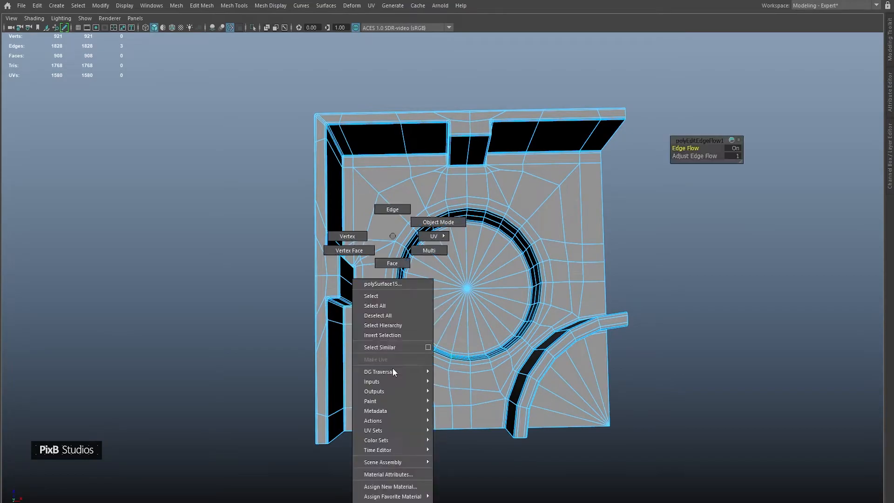
Step: Select the vertices on the quarter's open border below the recess, adjust them sideways and return to object selection
{"action": "right_click_drag", "start_coordinate": [392, 369], "coordinate": [361, 368]}
{"action": "middle_click_drag", "start_coordinate": [393, 368], "coordinate": [384, 217], "text": "alt"}
{"action": "right_click_drag", "start_coordinate": [385, 218], "coordinate": [419, 233], "text": "alt"}
{"action": "mouse_move", "coordinate": [413, 234]}
{"action": "left_mouse_down"}
{"action": "mouse_move", "coordinate": [424, 280]}
{"action": "mouse_move", "coordinate": [437, 260]}
{"action": "left_mouse_up"}
{"action": "left_click", "coordinate": [442, 245]}
{"action": "left_click", "coordinate": [442, 275], "text": "shift"}
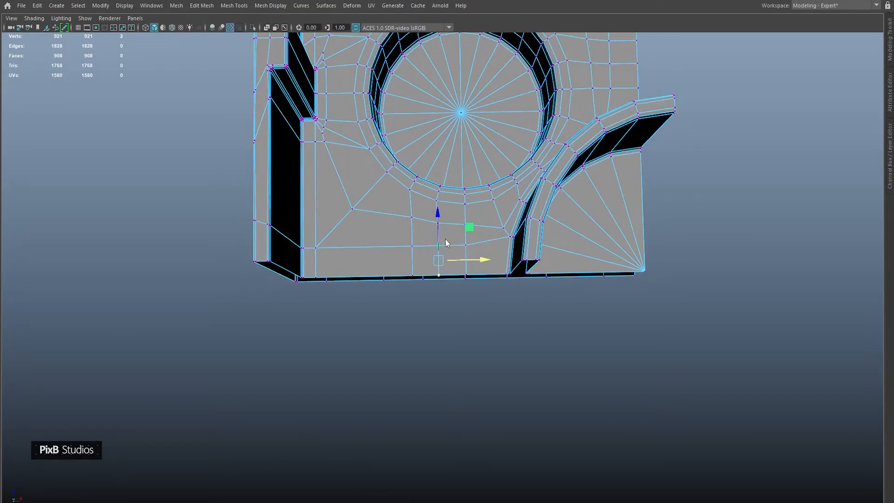
{"action": "right_click_drag", "start_coordinate": [445, 239], "coordinate": [479, 210]}
Step: Preview the quarter smoothed, turn on the wireframe overlay and return to the unsmoothed mesh
{"action": "key", "text": "3"}
{"action": "right_click_drag", "start_coordinate": [661, 140], "coordinate": [595, 140], "text": "alt"}
{"action": "middle_click_drag", "start_coordinate": [595, 141], "coordinate": [594, 200], "text": "alt"}
{"action": "left_click", "coordinate": [172, 28]}
{"action": "left_click_drag", "start_coordinate": [303, 202], "coordinate": [325, 139], "text": "alt"}
{"action": "left_click", "coordinate": [393, 139]}
{"action": "key", "text": "1"}
{"action": "right_click_drag", "start_coordinate": [435, 150], "coordinate": [459, 146], "text": "alt"}
Step: Mirror the quarter along X in the positive direction with Object axis position and an adjusted merge threshold
{"action": "right_click_drag", "start_coordinate": [510, 107], "coordinate": [502, 220], "text": "shift"}
{"action": "left_click", "coordinate": [743, 157]}
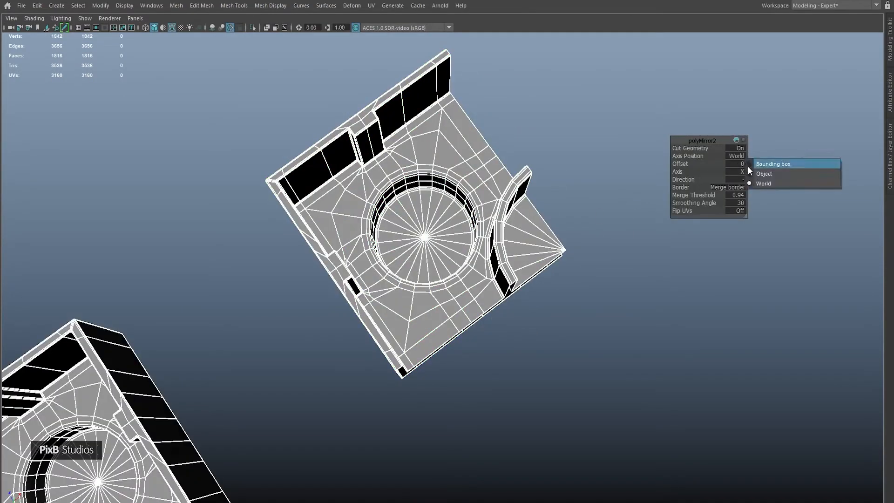
{"action": "left_click", "coordinate": [756, 173]}
{"action": "left_click", "coordinate": [747, 186]}
{"action": "left_click", "coordinate": [751, 188]}
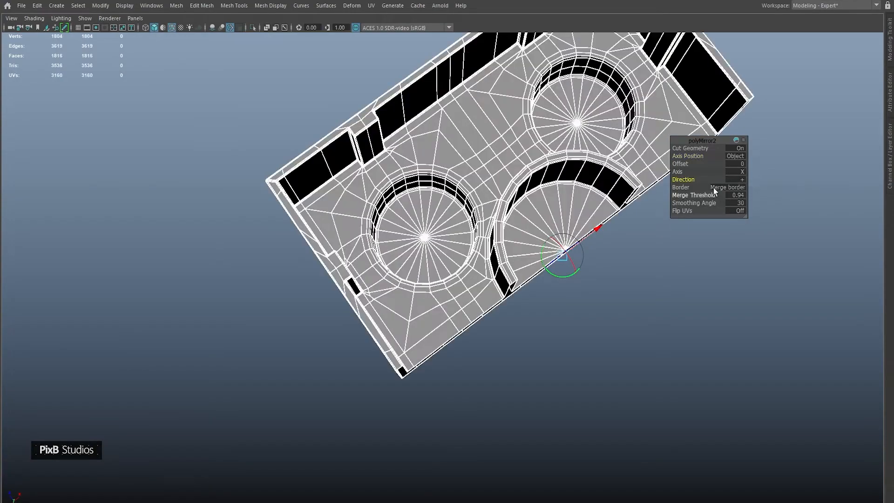
{"action": "left_click", "coordinate": [738, 195]}
{"action": "left_click", "coordinate": [512, 182]}
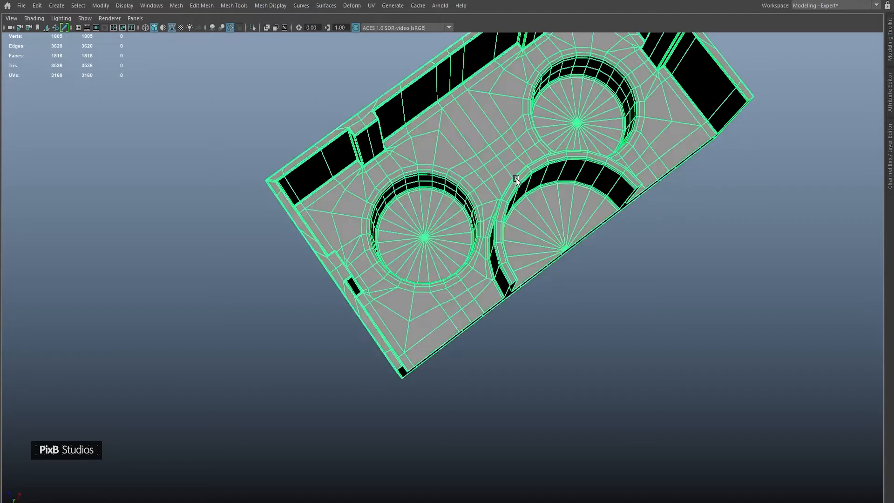
Step: Mirror the half brick along Z with Object axis position, adjusting the merge threshold
{"action": "left_click_drag", "start_coordinate": [516, 178], "coordinate": [506, 155], "text": "alt"}
{"action": "right_click_drag", "start_coordinate": [510, 130], "coordinate": [515, 238], "text": "shift"}
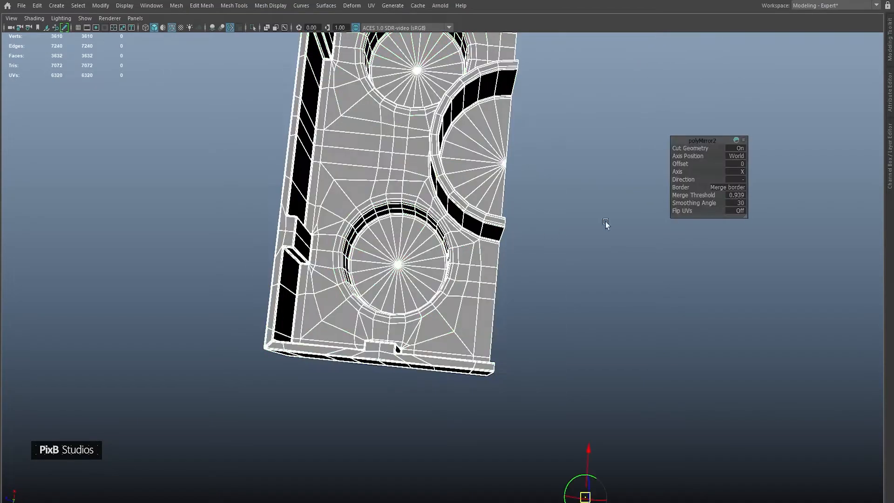
{"action": "left_click", "coordinate": [741, 172]}
{"action": "left_click", "coordinate": [747, 197]}
{"action": "left_click", "coordinate": [740, 195]}
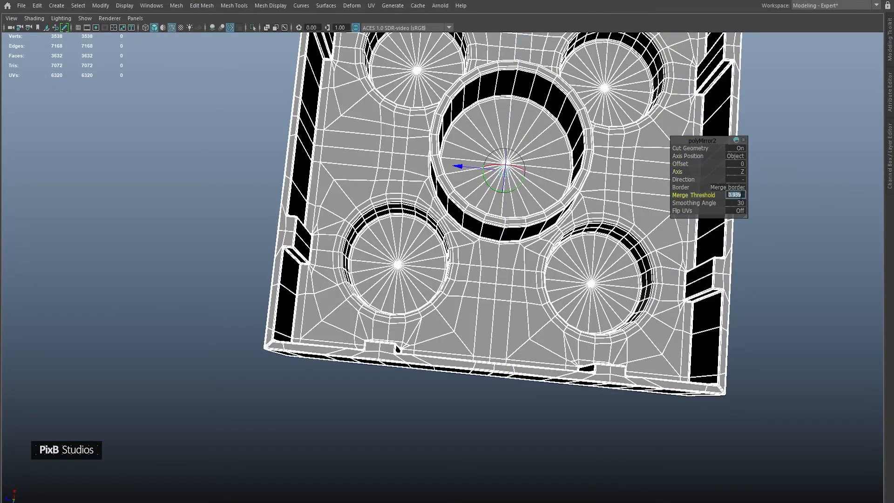
Step: Preview the complete brick smoothed, examine it from several sides and return to the unsmoothed mesh
{"action": "right_click_drag", "start_coordinate": [530, 221], "coordinate": [729, 111]}
{"action": "key", "text": "3"}
{"action": "left_click", "coordinate": [797, 124]}
{"action": "scroll", "coordinate": [606, 126], "scroll_direction": "down", "scroll_amount": 6}
{"action": "left_click_drag", "start_coordinate": [603, 124], "coordinate": [581, 243], "text": "alt"}
{"action": "middle_click_drag", "start_coordinate": [576, 267], "coordinate": [555, 190], "text": "alt"}
{"action": "left_click_drag", "start_coordinate": [555, 191], "coordinate": [542, 151], "text": "alt"}
{"action": "right_click_drag", "start_coordinate": [542, 152], "coordinate": [517, 284], "text": "alt"}
{"action": "left_click", "coordinate": [521, 255]}
{"action": "key", "text": "1"}
{"action": "left_click_drag", "start_coordinate": [516, 284], "coordinate": [528, 270], "text": "alt"}
Step: Divide the outer walls and their height with a bevelled centred edge loop and three further centred edge loops
{"action": "key", "text": "ctrl+shift+x"}
{"action": "middle_click", "coordinate": [423, 264], "text": "ctrl"}
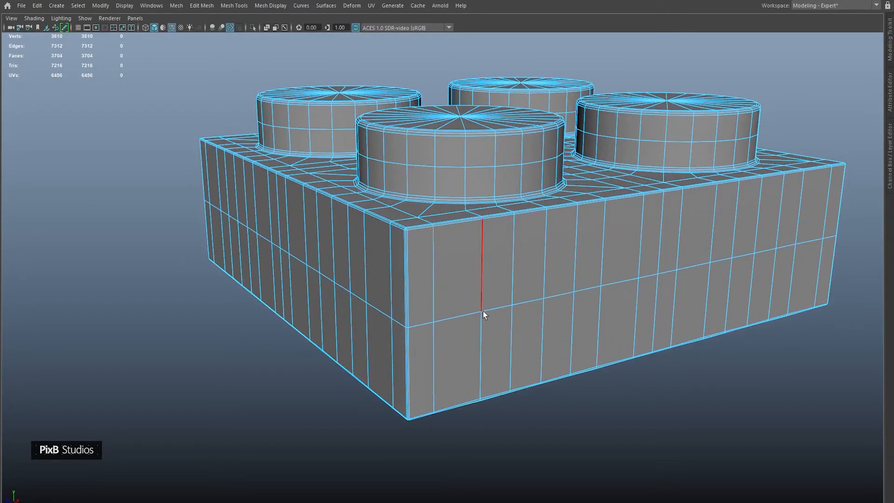
{"action": "key", "text": "ctrl+b"}
{"action": "middle_click_drag", "start_coordinate": [419, 274], "coordinate": [442, 263]}
{"action": "key", "text": "ctrl+shift+x"}
{"action": "middle_click", "coordinate": [426, 269], "text": "ctrl"}
{"action": "middle_click", "coordinate": [425, 266], "text": "ctrl"}
{"action": "middle_click", "coordinate": [426, 348], "text": "ctrl"}
Step: Preview the brick smoothed and examine the mesh flow on the studs and the underside, then return to the unsmoothed mesh
{"action": "key", "text": "3"}
{"action": "key", "text": "q"}
{"action": "right_click_drag", "start_coordinate": [760, 99], "coordinate": [610, 139], "text": "alt"}
{"action": "left_click_drag", "start_coordinate": [610, 140], "coordinate": [596, 163], "text": "alt"}
{"action": "left_click", "coordinate": [595, 163]}
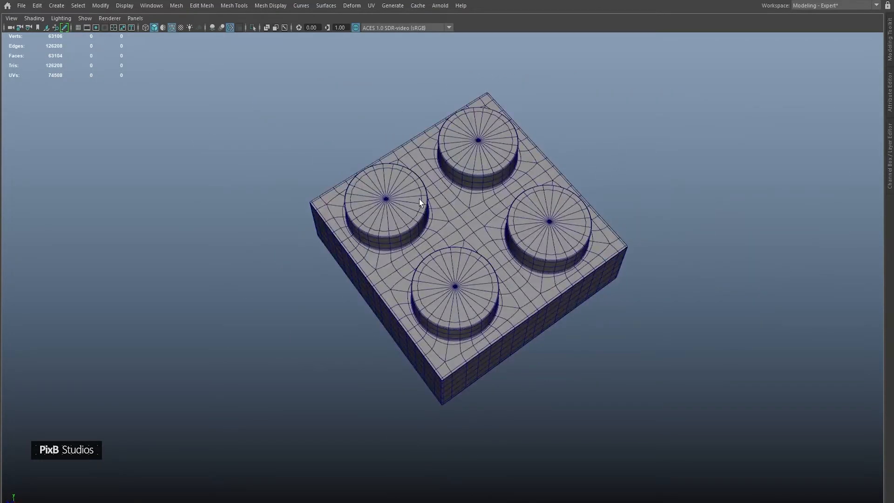
{"action": "left_click_drag", "start_coordinate": [418, 200], "coordinate": [422, 75], "text": "alt"}
{"action": "right_click_drag", "start_coordinate": [219, 86], "coordinate": [331, 88], "text": "alt"}
{"action": "left_click_drag", "start_coordinate": [403, 225], "coordinate": [372, 231], "text": "alt"}
{"action": "middle_click_drag", "start_coordinate": [377, 255], "coordinate": [415, 222], "text": "alt"}
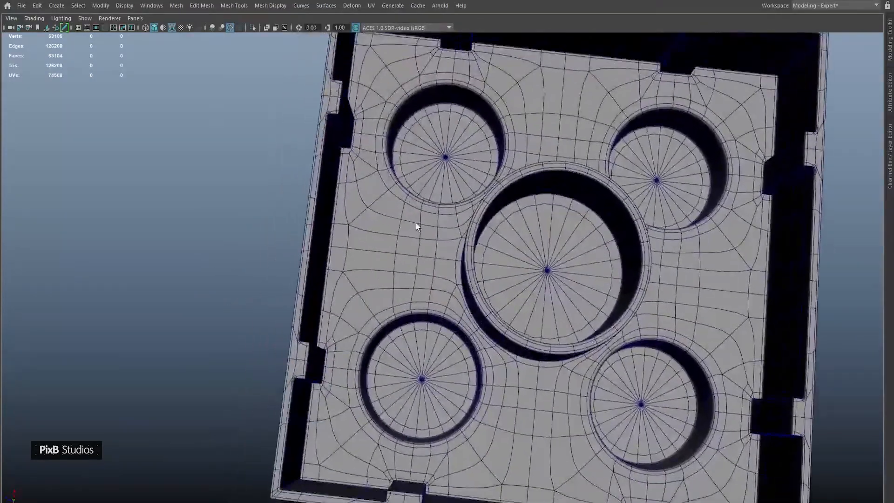
{"action": "left_click", "coordinate": [415, 222]}
{"action": "left_click_drag", "start_coordinate": [415, 223], "coordinate": [532, 170], "text": "alt"}
{"action": "key", "text": "1"}
{"action": "middle_click_drag", "start_coordinate": [532, 170], "coordinate": [375, 276], "text": "alt"}
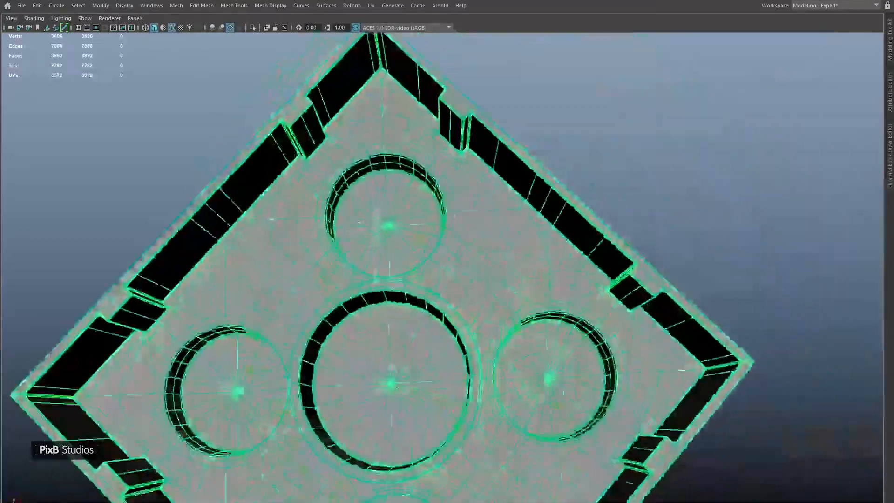
Step: Select the centre vertices of all circular caps, convert them to faces and extrude them inward with an offset of 0.249
{"action": "left_click_drag", "start_coordinate": [418, 213], "coordinate": [474, 228], "text": "alt"}
{"action": "right_click_drag", "start_coordinate": [475, 228], "coordinate": [444, 236], "text": "alt"}
{"action": "right_click_drag", "start_coordinate": [445, 236], "coordinate": [398, 236]}
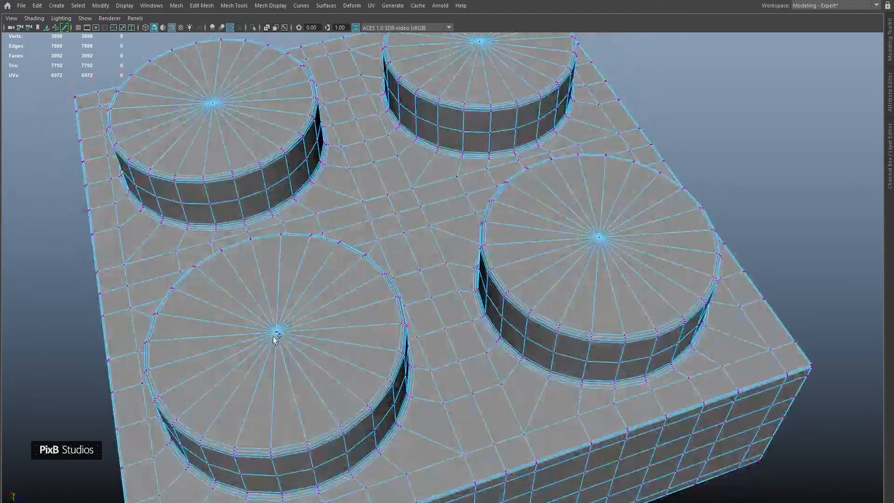
{"action": "middle_click_drag", "start_coordinate": [486, 52], "coordinate": [508, 120], "text": "alt"}
{"action": "key", "text": "ctrl+F11"}
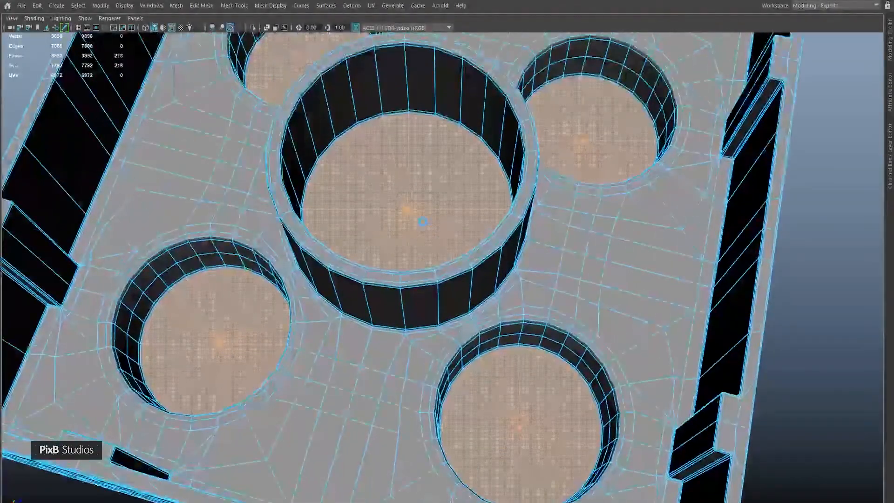
{"action": "key", "text": "ctrl+e"}
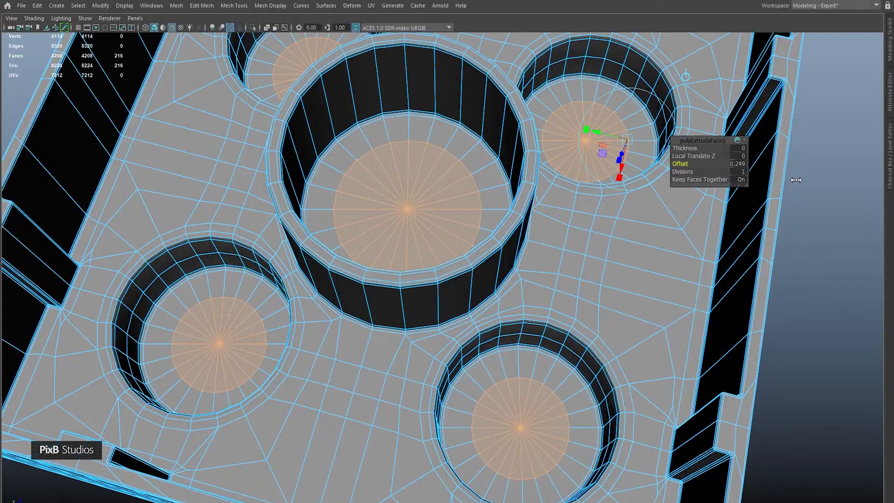
{"action": "key", "text": "F8"}
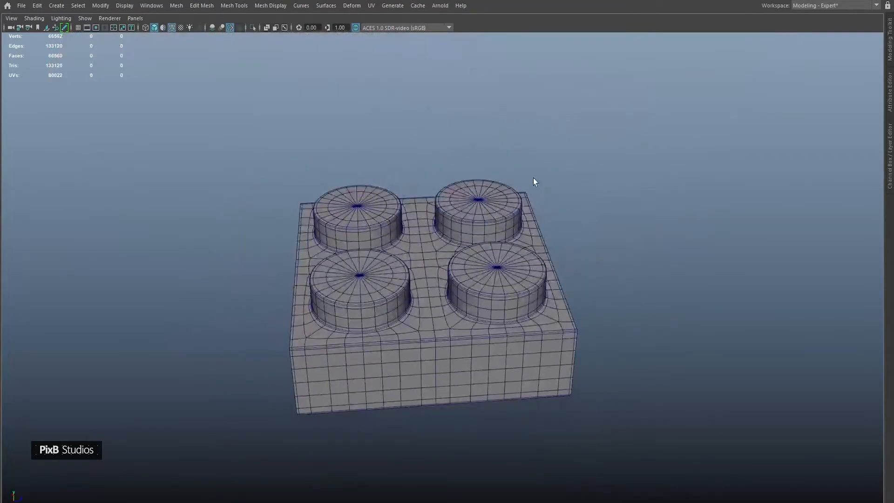
Step: Turn off the wireframe overlay, examine the smoothed studs from above and return to the unsmoothed mesh
{"action": "left_click", "coordinate": [445, 200]}
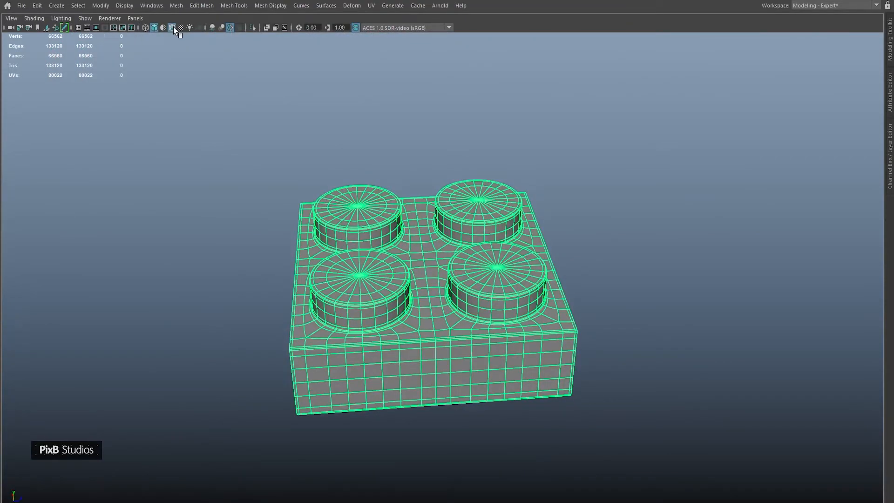
{"action": "left_click", "coordinate": [203, 86]}
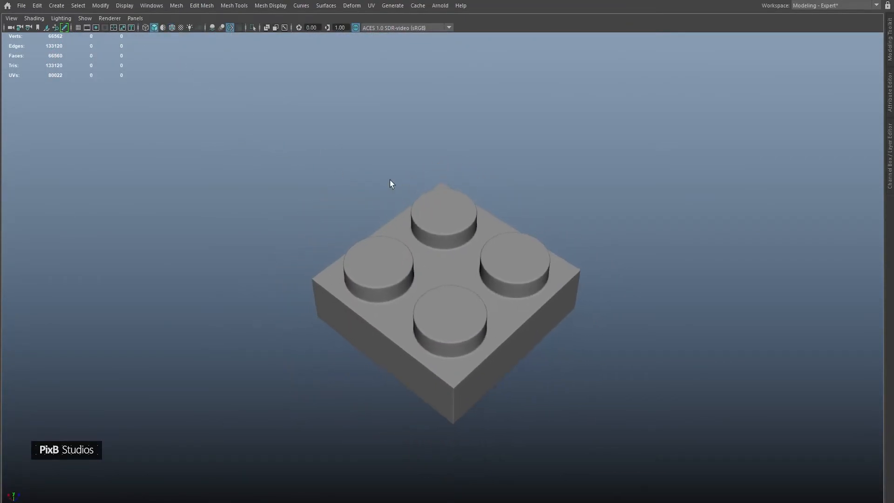
{"action": "left_click_drag", "start_coordinate": [390, 179], "coordinate": [459, 266], "text": "alt"}
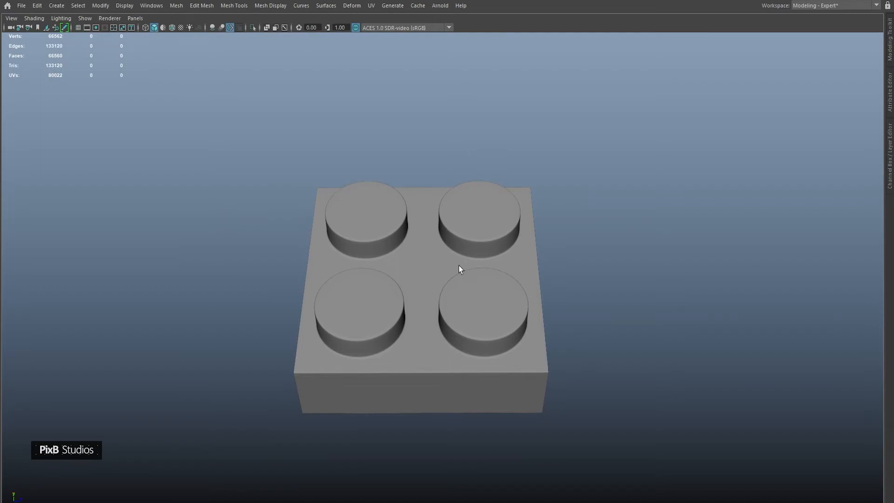
{"action": "left_click", "coordinate": [459, 266]}
{"action": "key", "text": "1"}
Step: Examine the brick's underside, comparing the smoothed preview with the unsmoothed mesh
{"action": "left_click_drag", "start_coordinate": [438, 259], "coordinate": [470, 163], "text": "alt"}
{"action": "right_click_drag", "start_coordinate": [470, 163], "coordinate": [544, 220], "text": "alt"}
{"action": "left_click_drag", "start_coordinate": [545, 220], "coordinate": [471, 144], "text": "alt"}
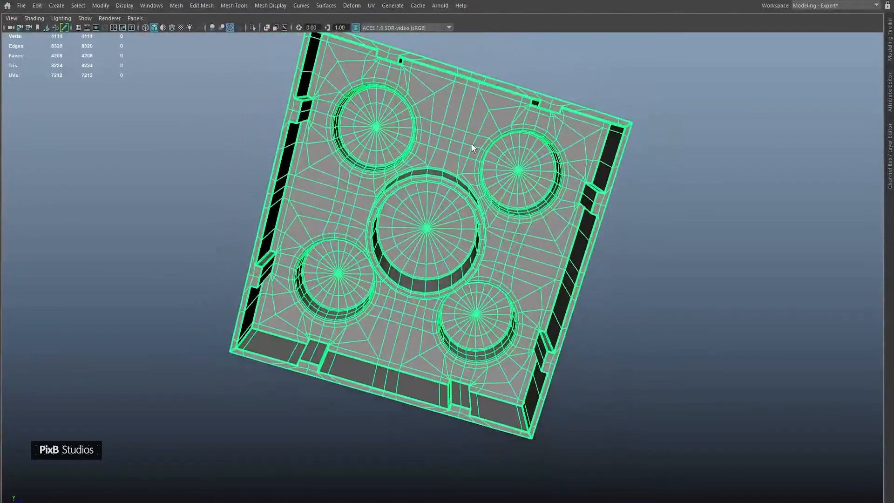
{"action": "left_click", "coordinate": [708, 144]}
{"action": "left_click_drag", "start_coordinate": [563, 289], "coordinate": [545, 183], "text": "alt"}
{"action": "left_click", "coordinate": [546, 183]}
{"action": "key", "text": "3"}
{"action": "key", "text": "1"}
Step: Divide the inner side walls with an edge loop bevelled at fraction 0.791 and three further edge loops
{"action": "middle_click_drag", "start_coordinate": [334, 87], "coordinate": [373, 133], "text": "alt"}
{"action": "right_click_drag", "start_coordinate": [372, 132], "coordinate": [437, 147], "text": "alt"}
{"action": "key", "text": "ctrl+shift+x"}
{"action": "left_click", "coordinate": [404, 173], "text": "ctrl"}
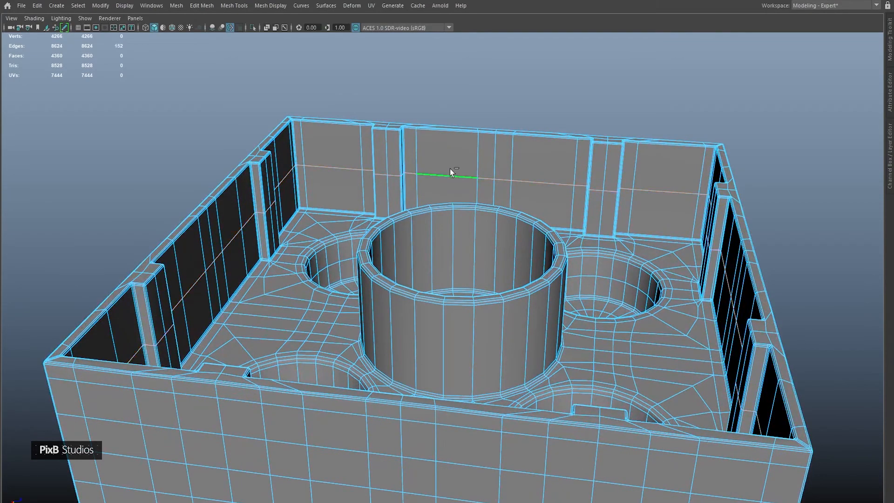
{"action": "key", "text": "ctrl+b"}
{"action": "middle_click_drag", "start_coordinate": [252, 142], "coordinate": [375, 171]}
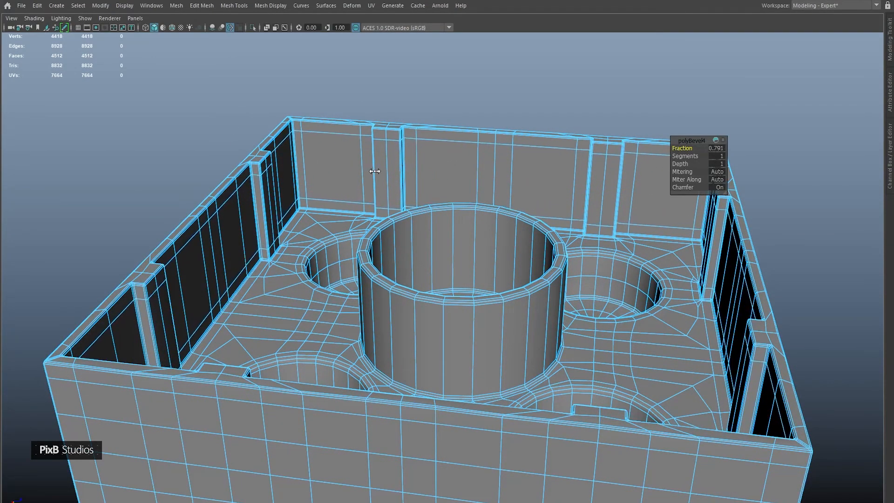
{"action": "left_click", "coordinate": [380, 173], "text": "ctrl"}
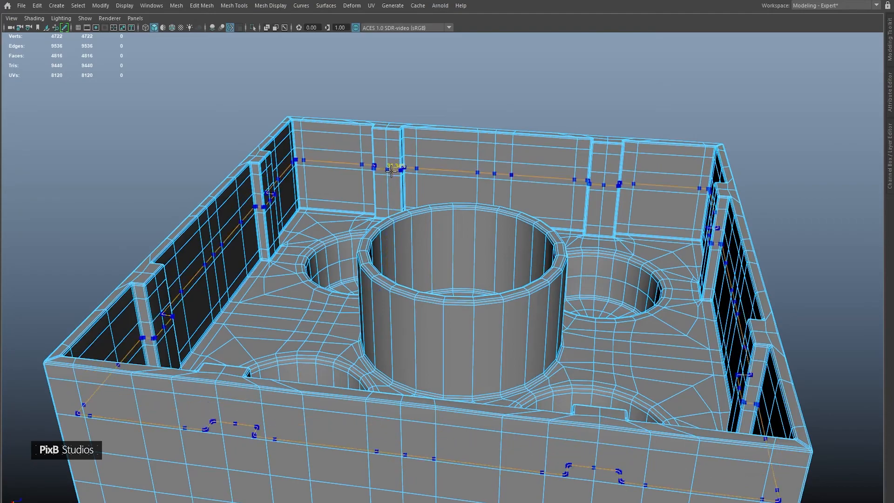
{"action": "left_click", "coordinate": [391, 183], "text": "ctrl"}
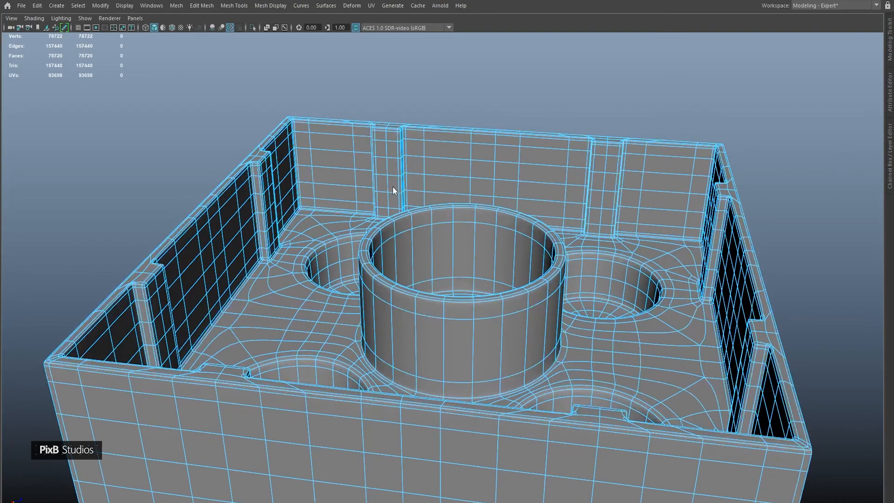
Step: Show the brick in smoothed preview, assign a new material to the whole object and deselect it to inspect the shading of the studs
{"action": "key", "text": "3"}
{"action": "left_click", "coordinate": [698, 54]}
{"action": "left_click_drag", "start_coordinate": [698, 54], "coordinate": [595, 277], "text": "alt"}
{"action": "left_click", "coordinate": [583, 171]}
{"action": "right_click", "coordinate": [576, 150]}
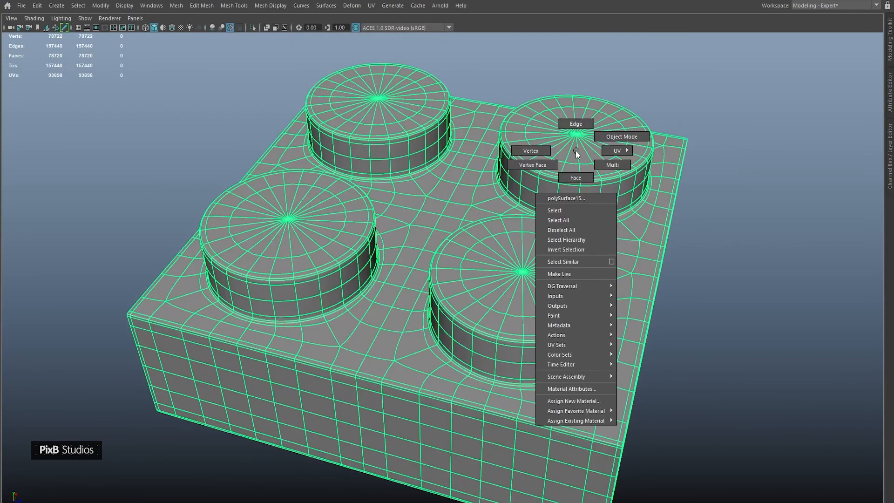
{"action": "left_click", "coordinate": [572, 399]}
{"action": "left_click", "coordinate": [388, 263]}
{"action": "right_click_drag", "start_coordinate": [389, 236], "coordinate": [666, 46]}
{"action": "left_click", "coordinate": [713, 17]}
{"action": "left_click", "coordinate": [676, 102]}
{"action": "left_click_drag", "start_coordinate": [675, 189], "coordinate": [660, 239], "text": "alt"}
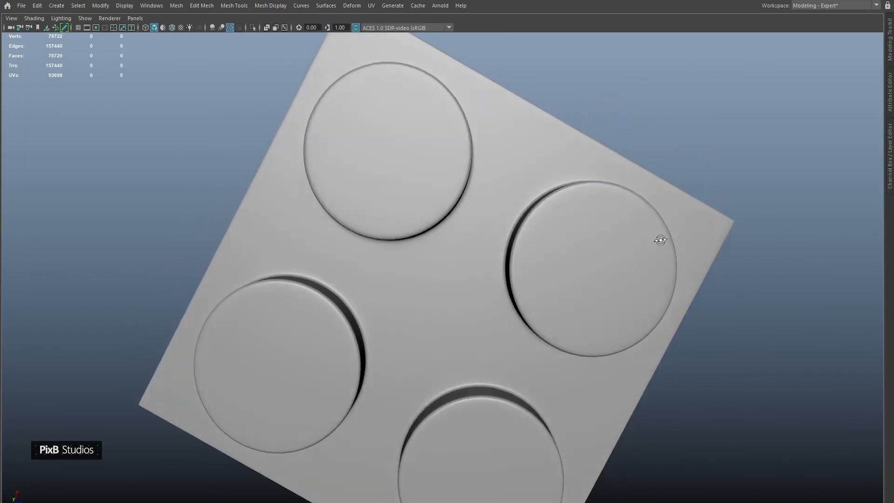